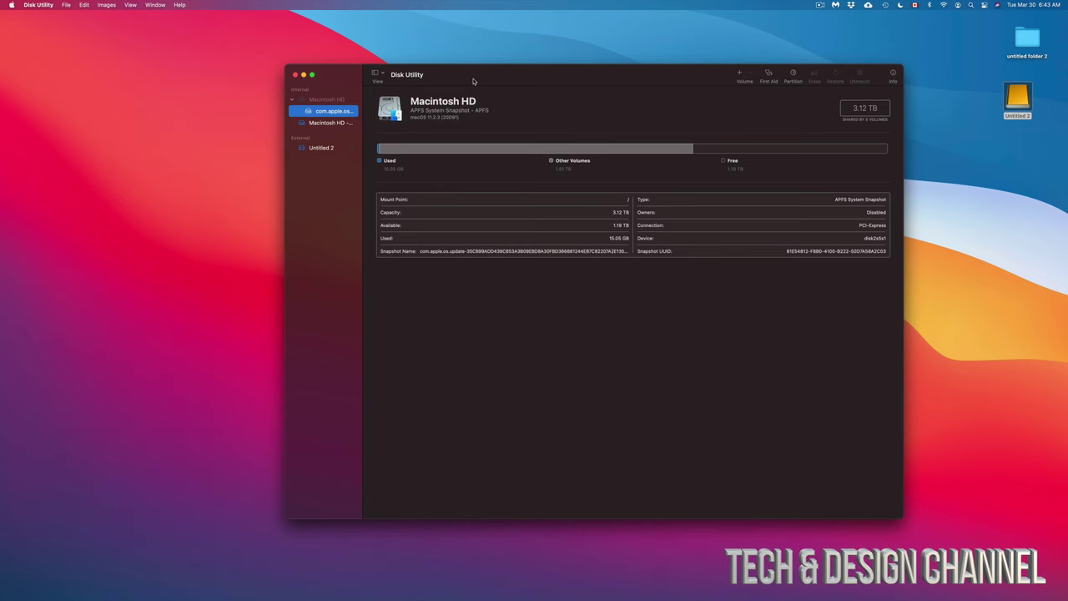
Step: Set the sidebar to show all devices instead of only volumes
drag(473, 81, 484, 89)
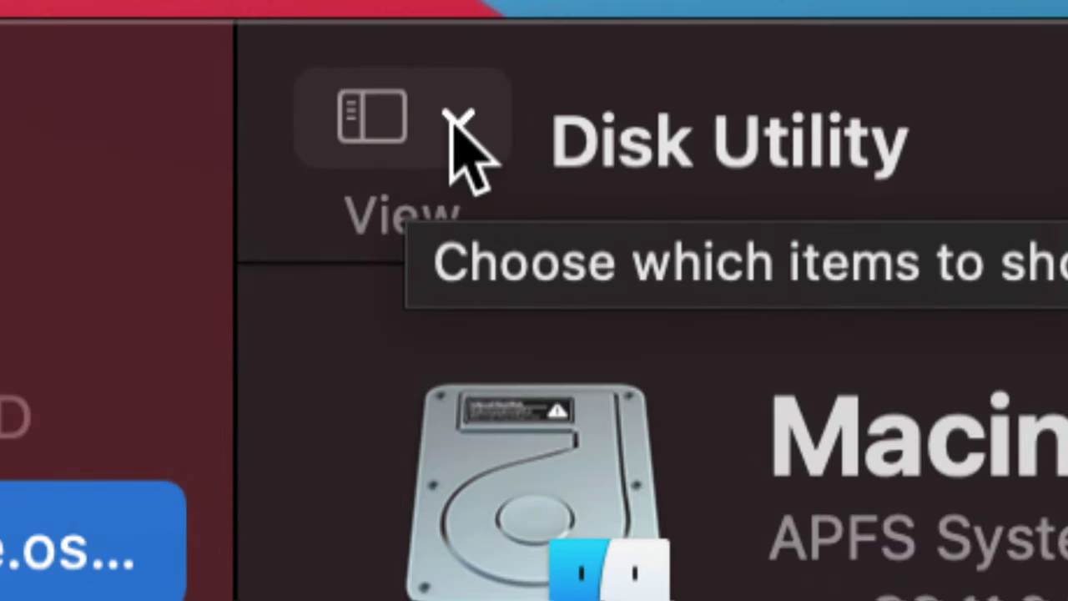
click(439, 122)
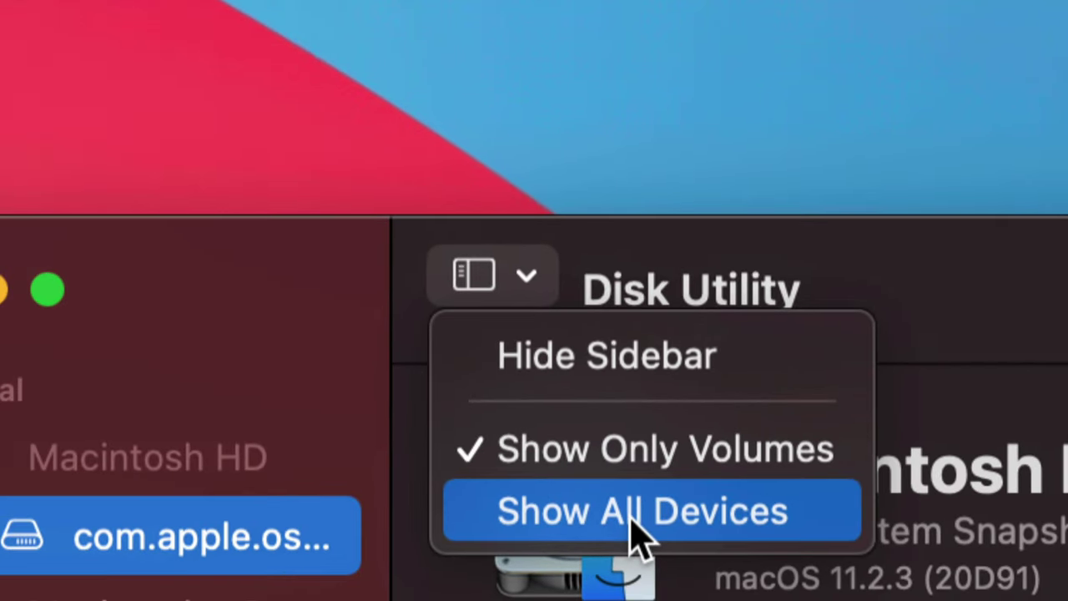
click(622, 534)
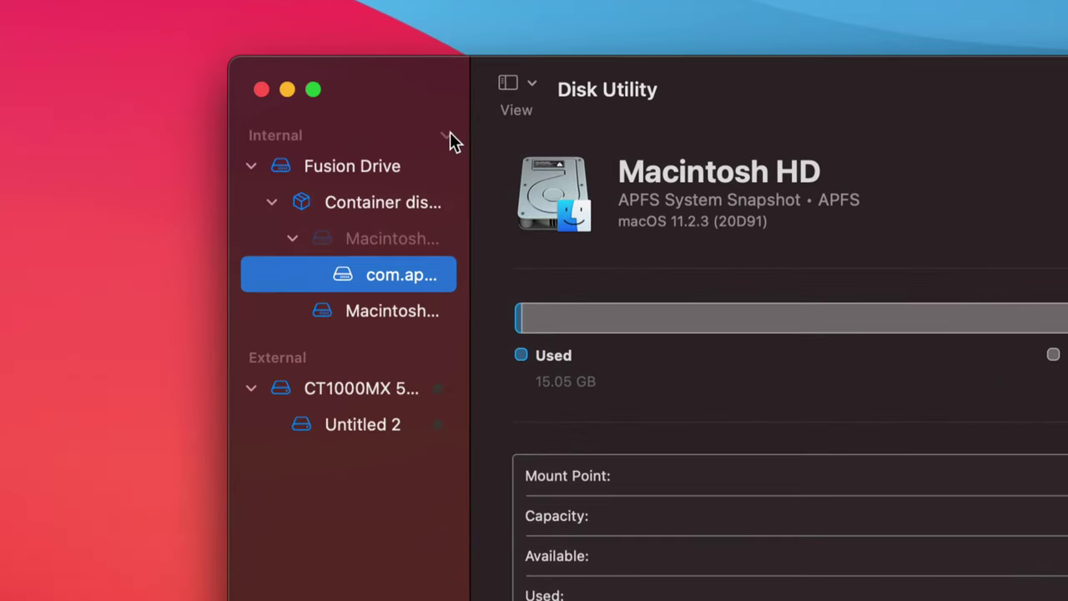
Step: Collapse the internal drives list and leave the external drives list expanded
click(448, 135)
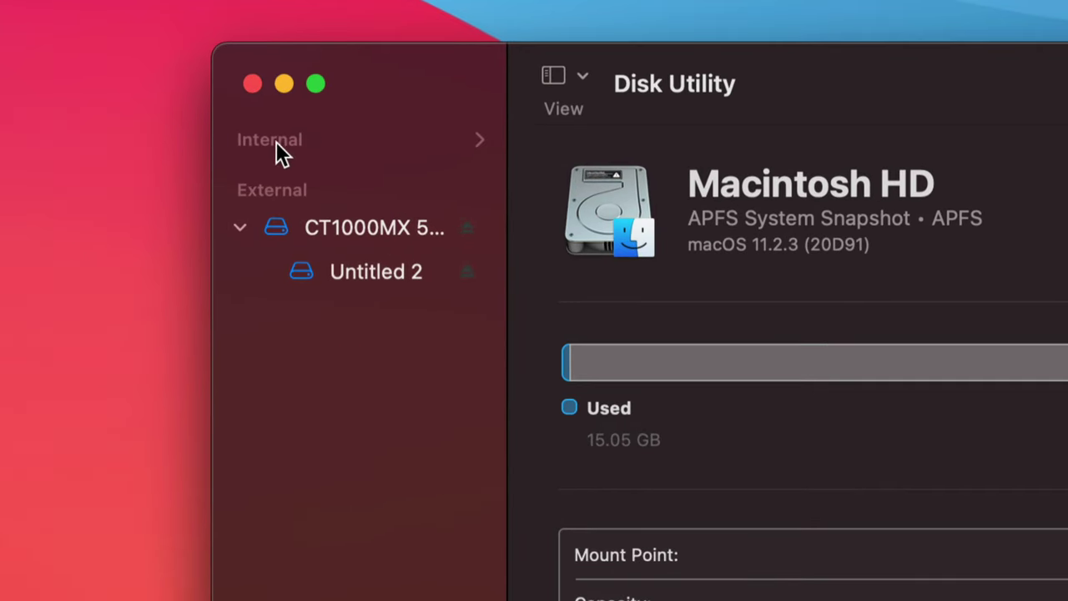
click(480, 139)
click(480, 139)
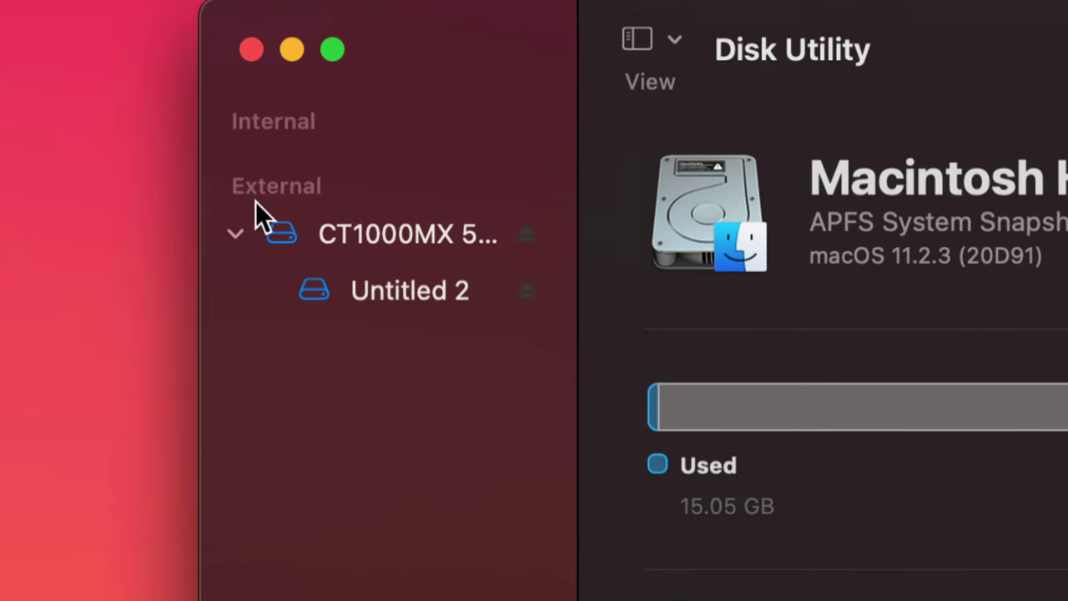
mouse_move(295, 189)
click(532, 185)
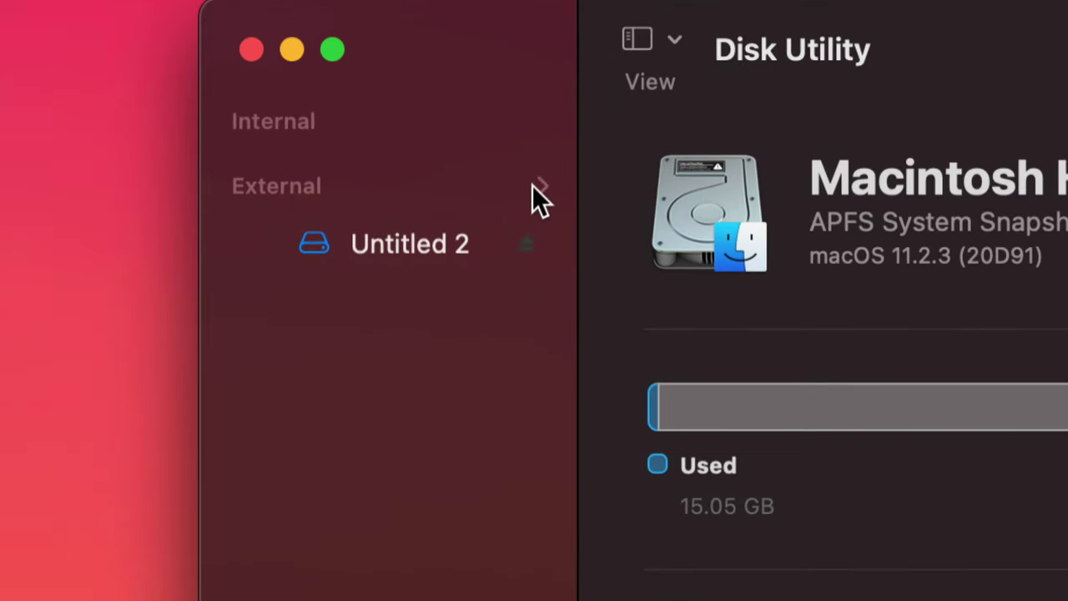
click(532, 185)
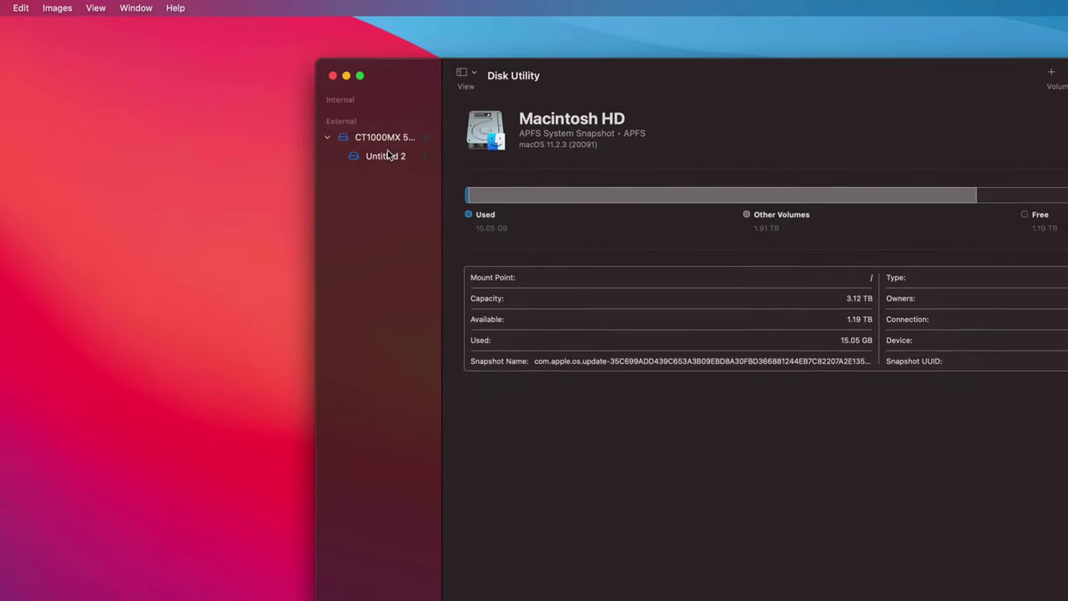
Step: Select the external CT1000MX 500SSD1 Media disk, not its Untitled 2 volume, and open its erase settings
drag(424, 81, 313, 103)
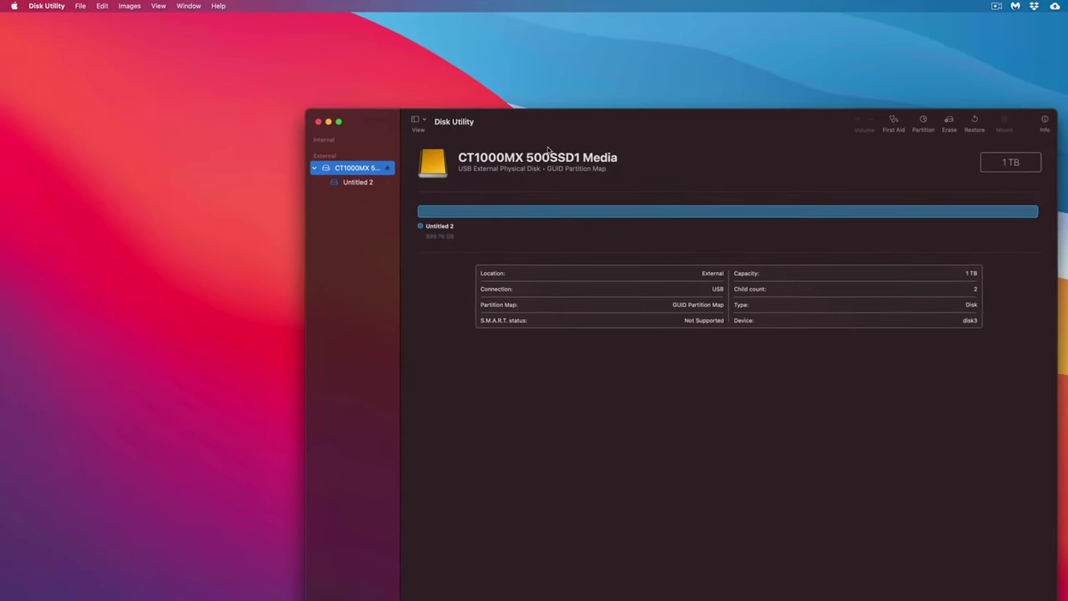
drag(553, 125, 539, 125)
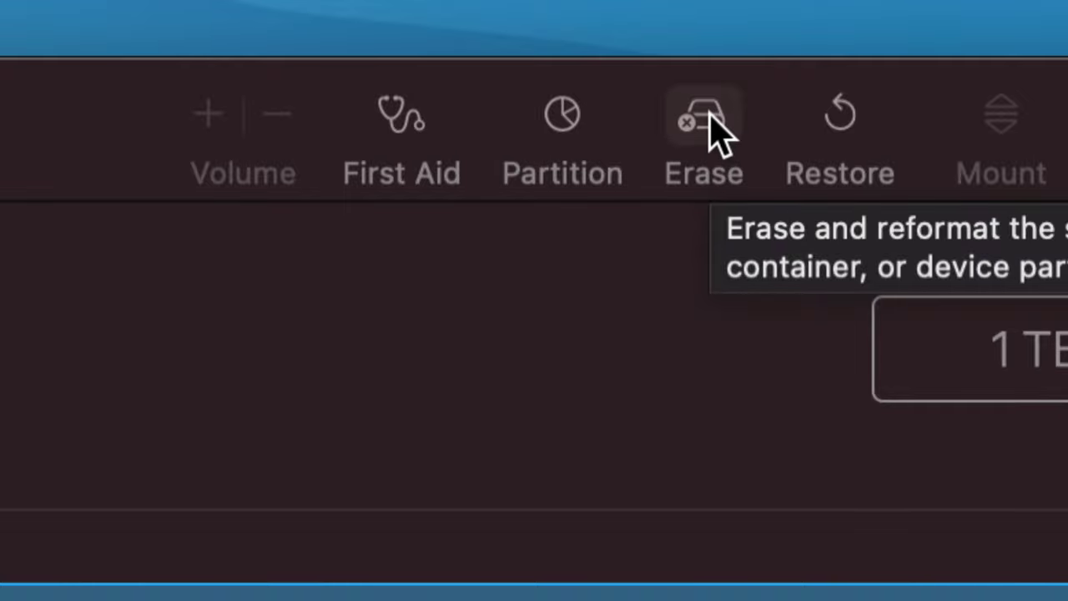
click(710, 117)
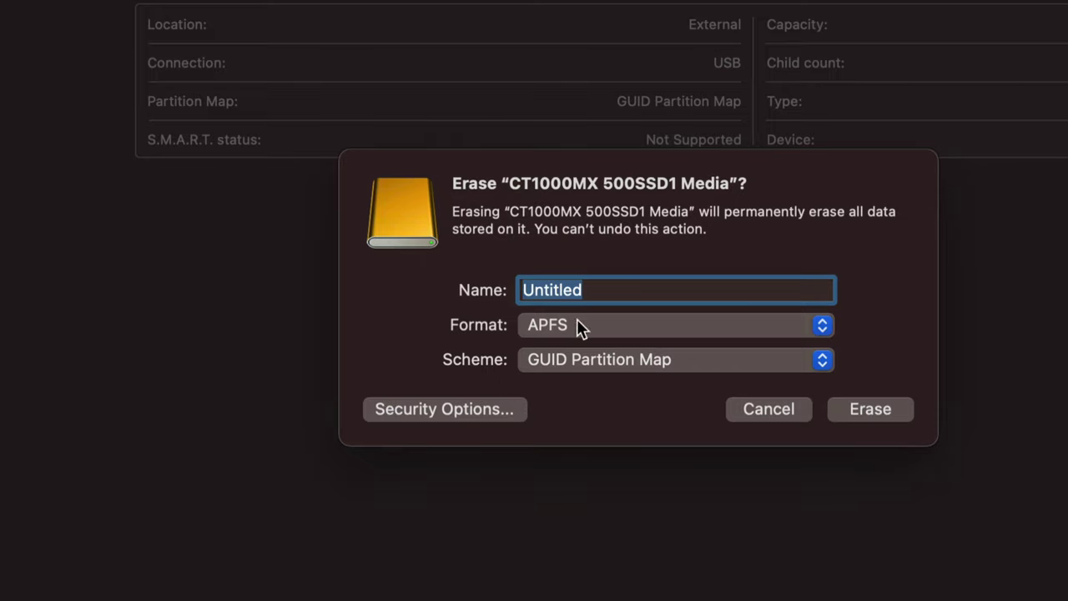
Step: Replace the default name for the disk being erased with External SSD
click(615, 293)
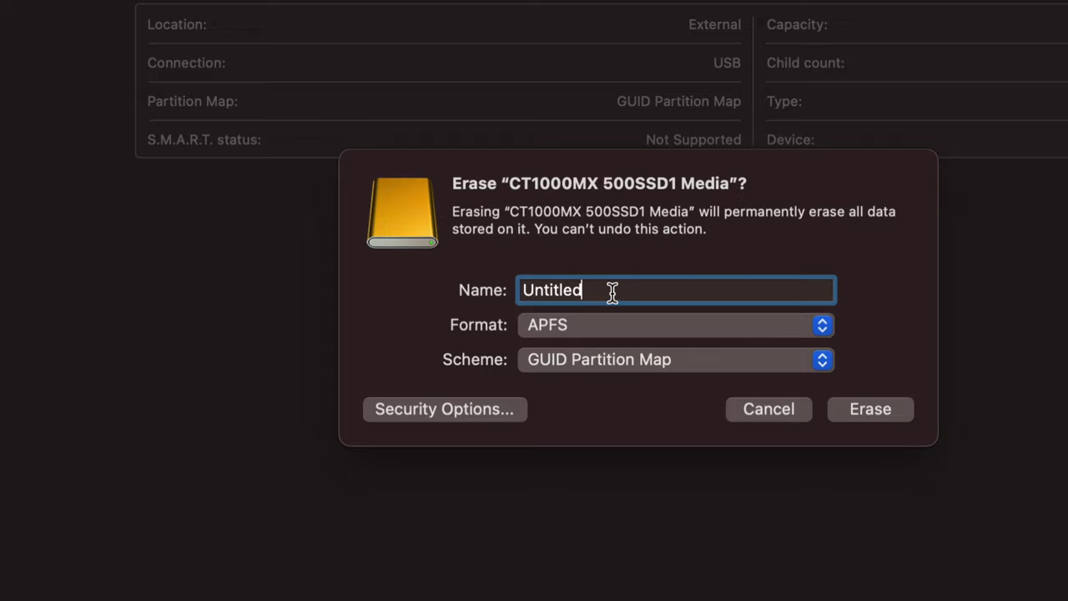
drag(606, 290, 514, 294)
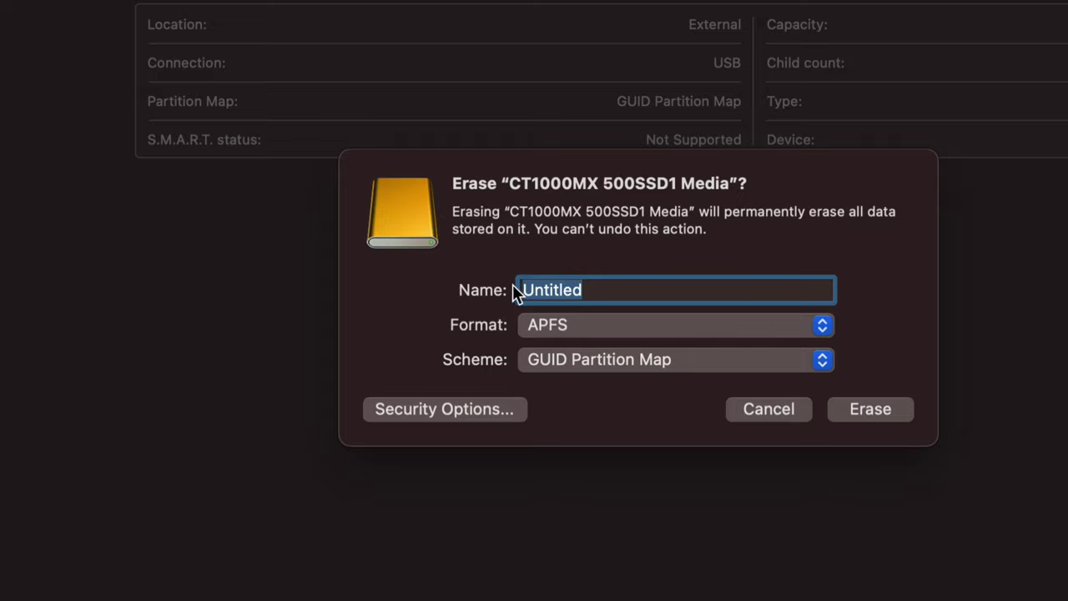
text(MA)
key(BackSpace)
key(BackSpace)
text(External HD)
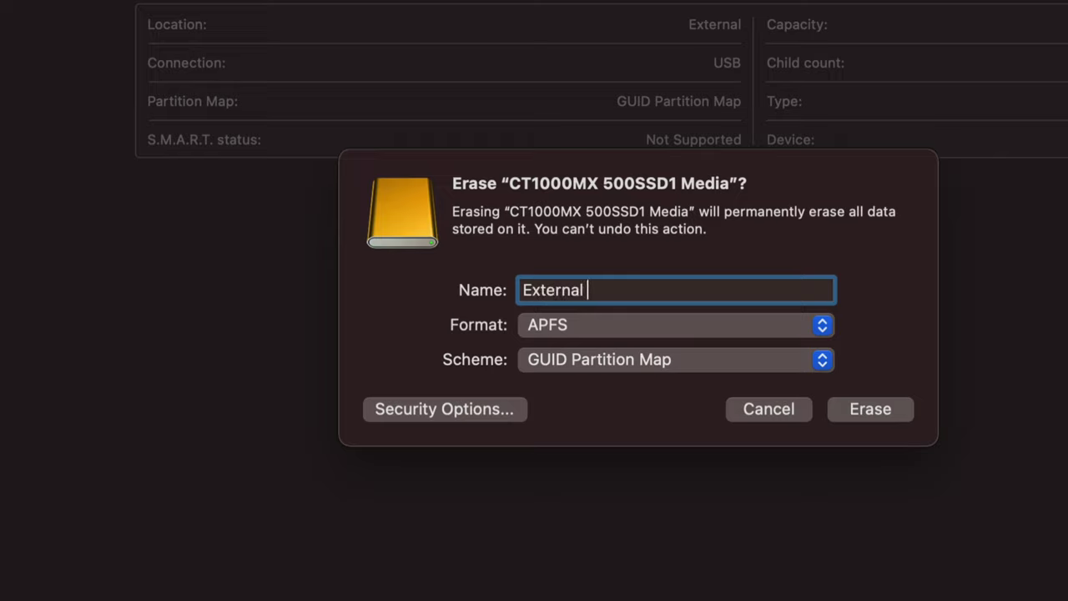
text(D)
key(BackSpace)
key(BackSpace)
key(BackSpace)
key(BackSpace)
text(SSD)
Step: Set the erase format to ExFAT and use the GUID Partition Map scheme
click(682, 326)
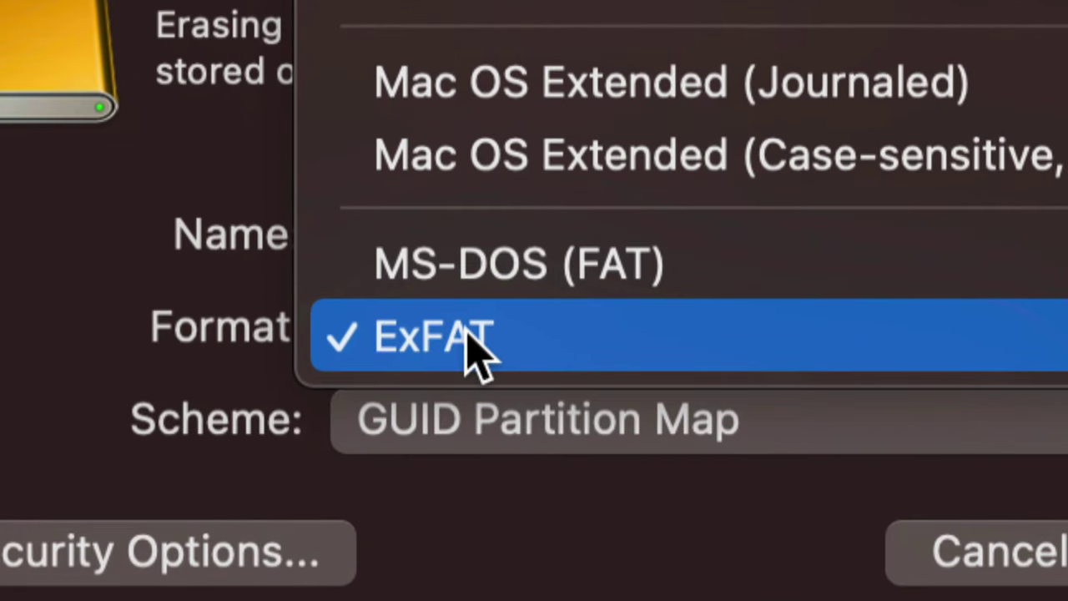
click(521, 350)
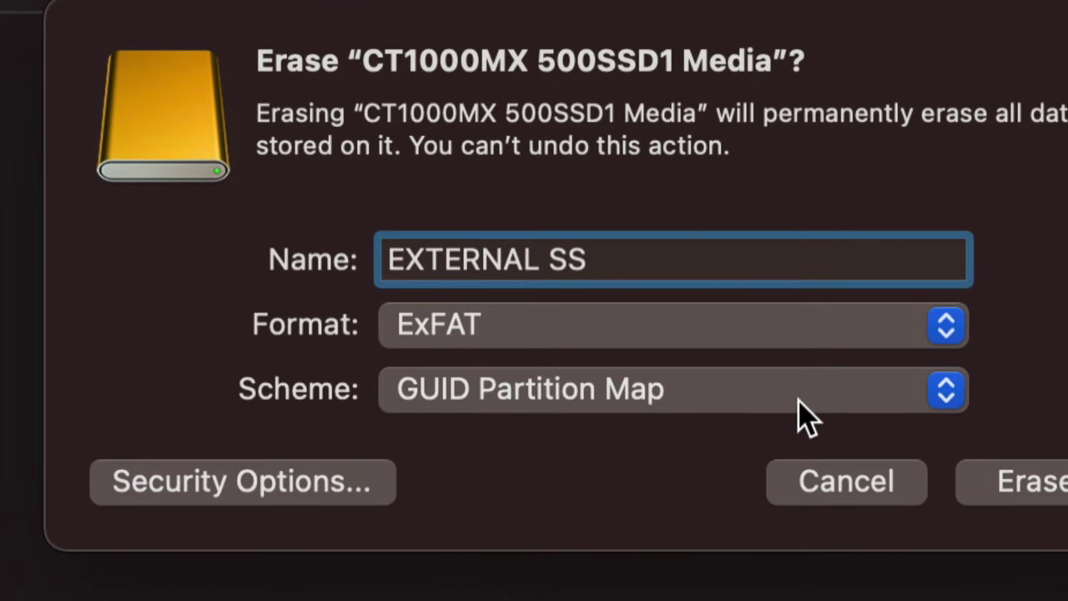
click(742, 400)
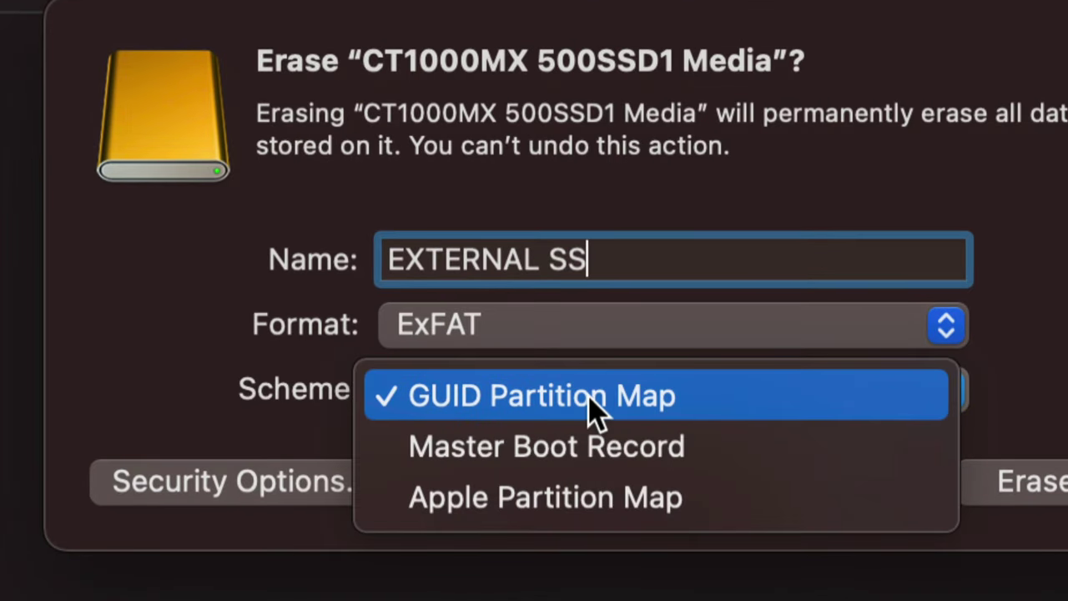
click(588, 407)
click(580, 405)
click(570, 409)
click(564, 407)
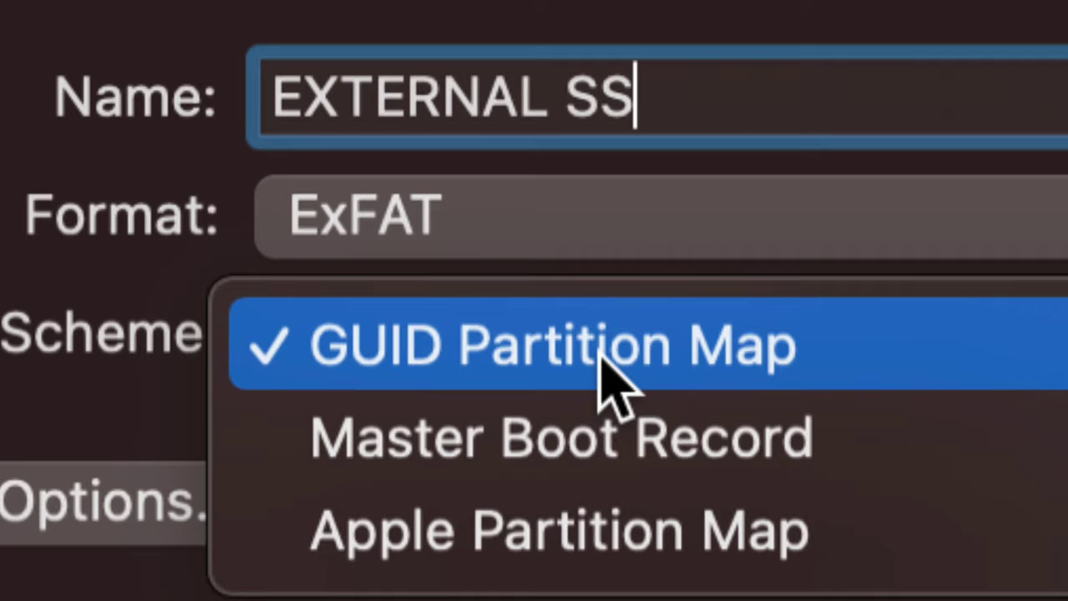
click(609, 384)
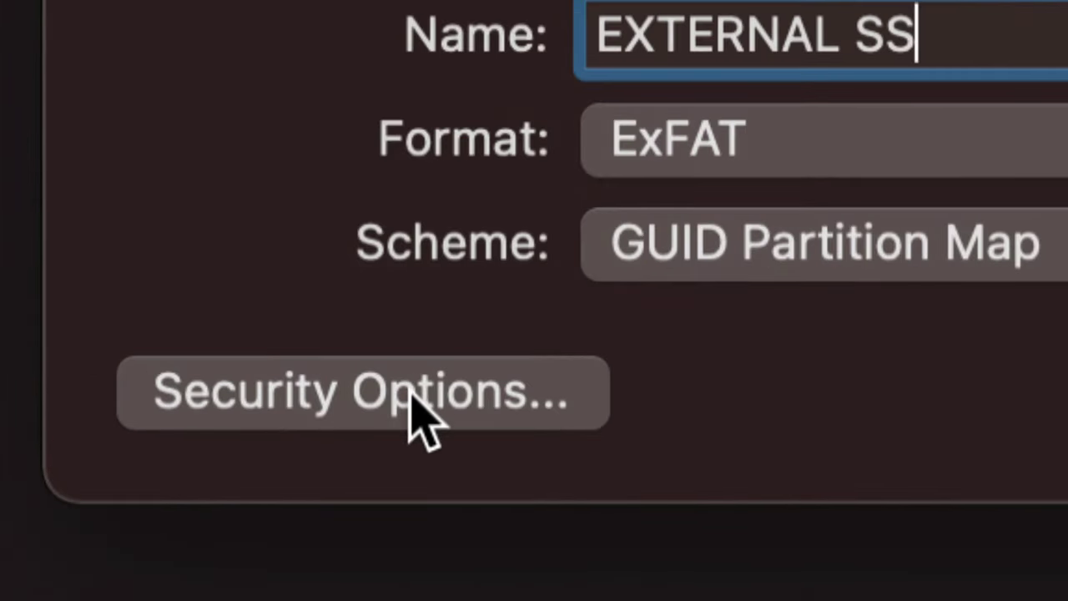
Step: Examine each secure-erase level up to Most Secure in the security options, and settle on Fastest
click(415, 397)
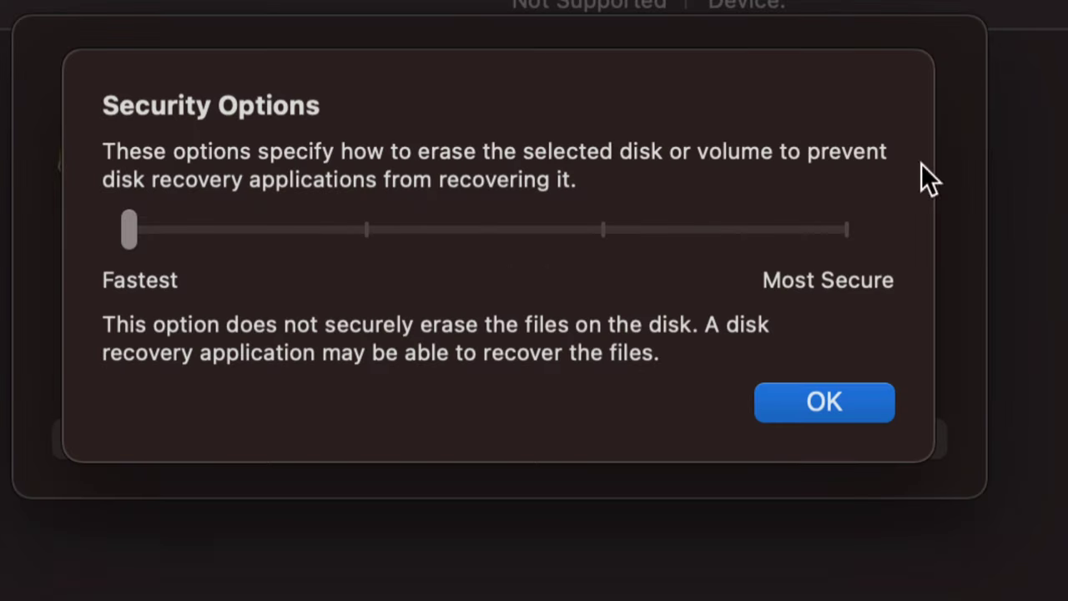
click(366, 229)
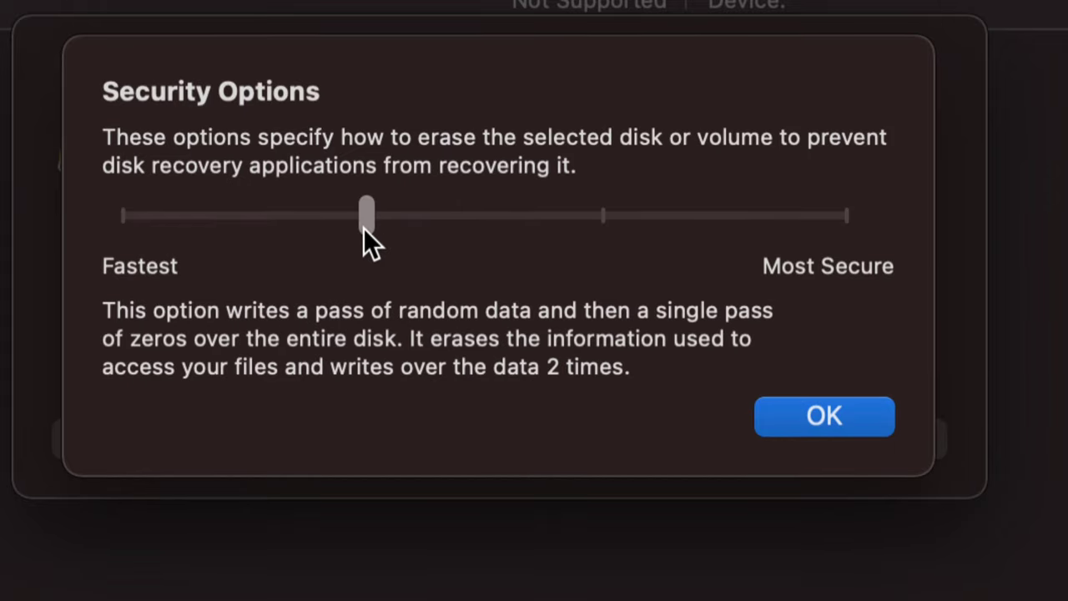
drag(363, 228, 601, 228)
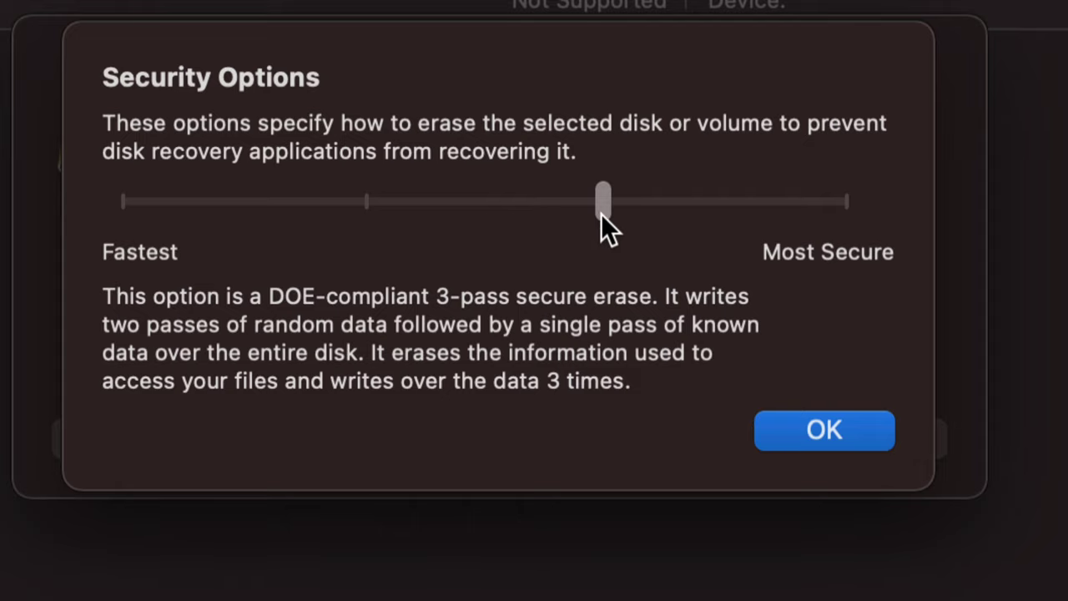
drag(603, 212, 841, 222)
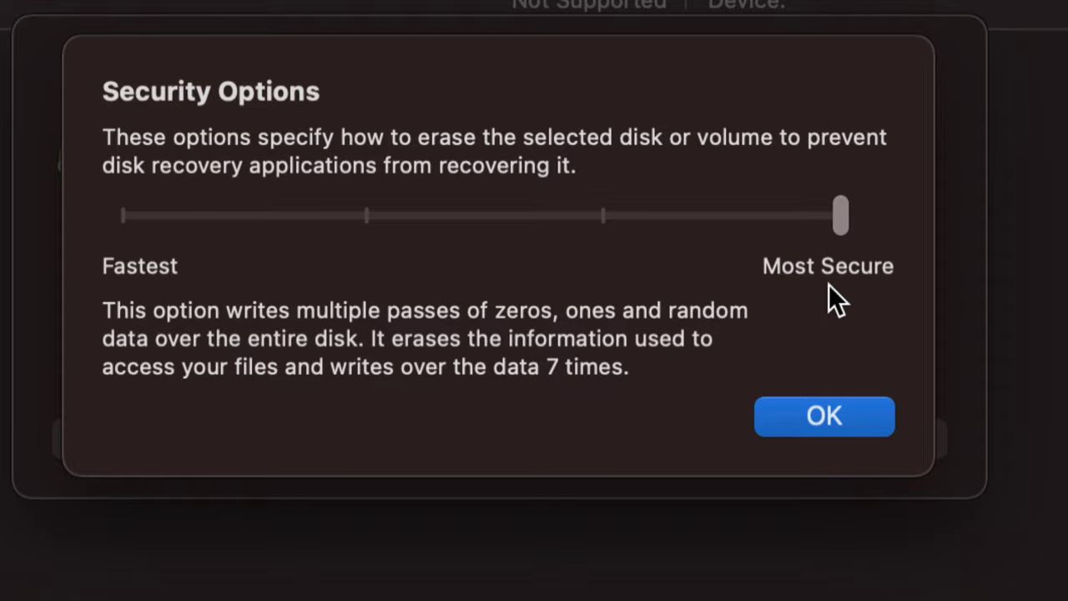
click(127, 215)
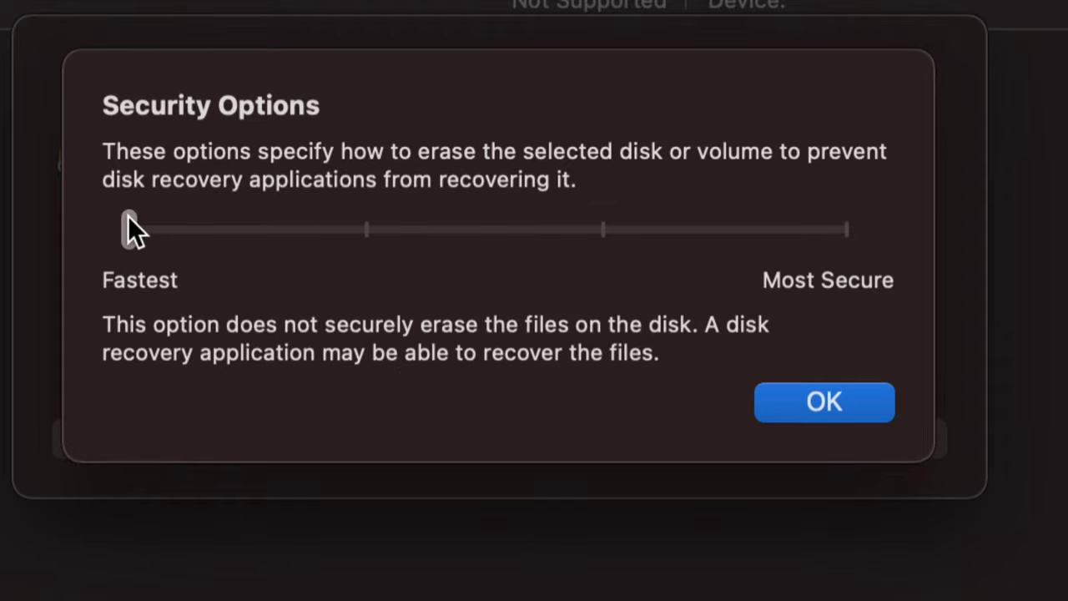
click(863, 402)
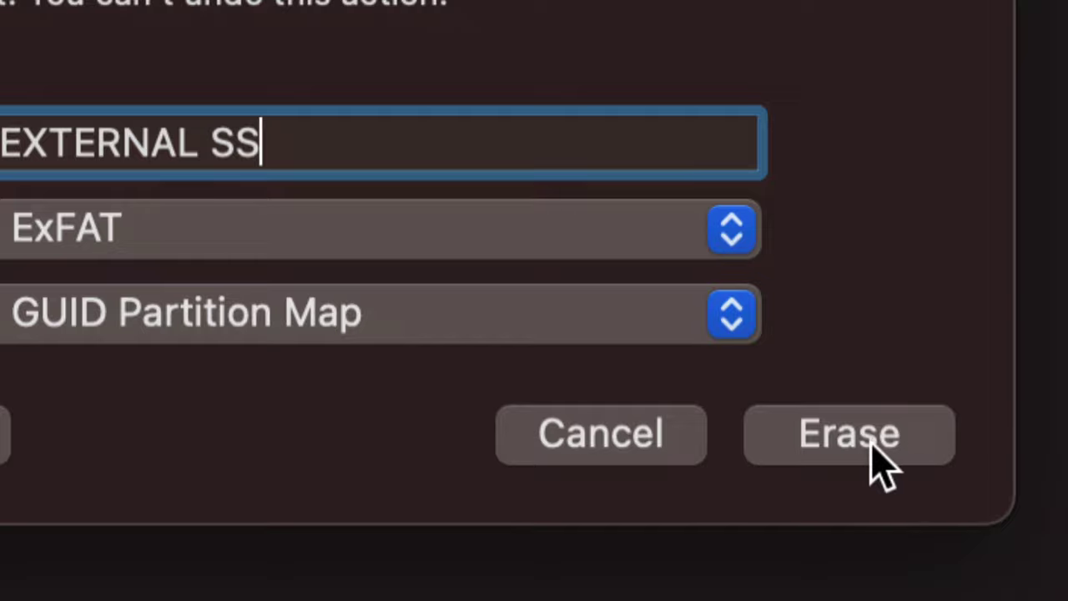
Step: Erase the CT1000MX 500SSD1 Media disk with the chosen settings and close the completion report
click(872, 444)
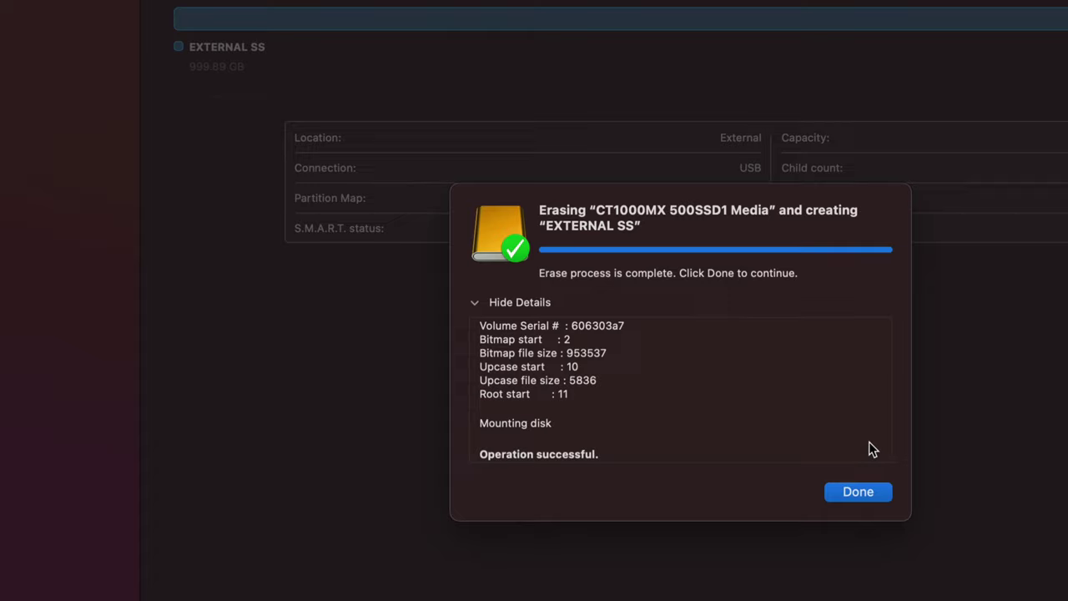
click(874, 493)
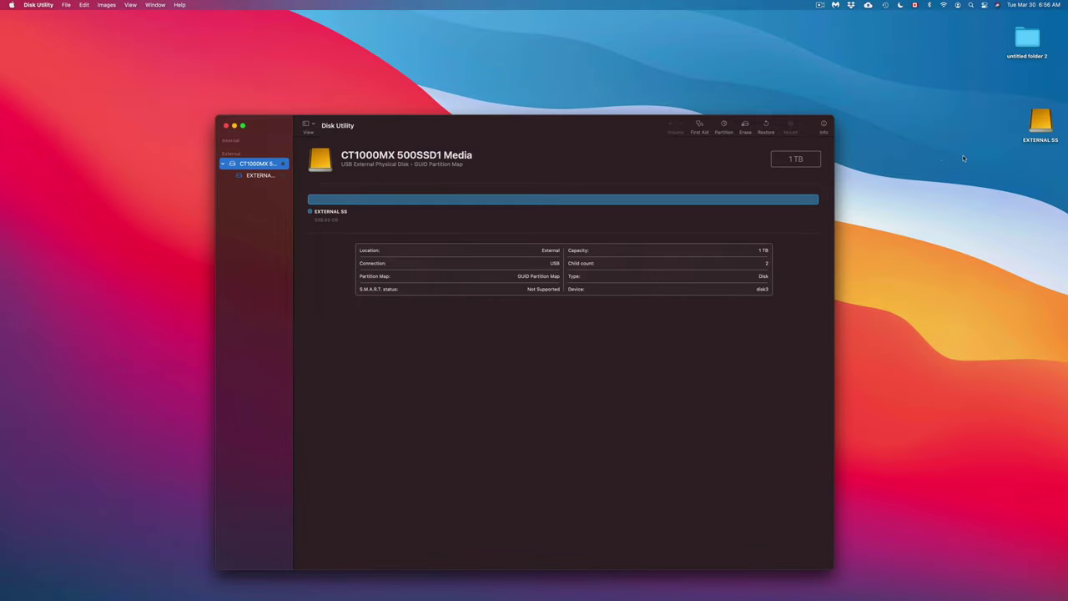
Step: Reposition the EXTERNAL SS drive icon beneath the desktop folder, open the drive and move its window nearer the icon
drag(1048, 121, 1042, 98)
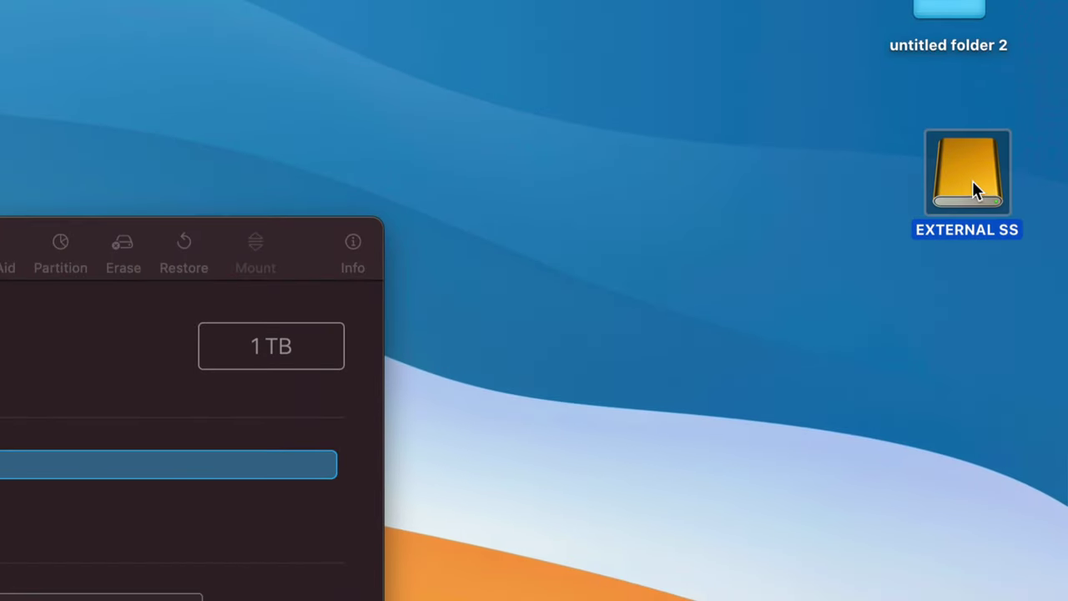
double_click(972, 181)
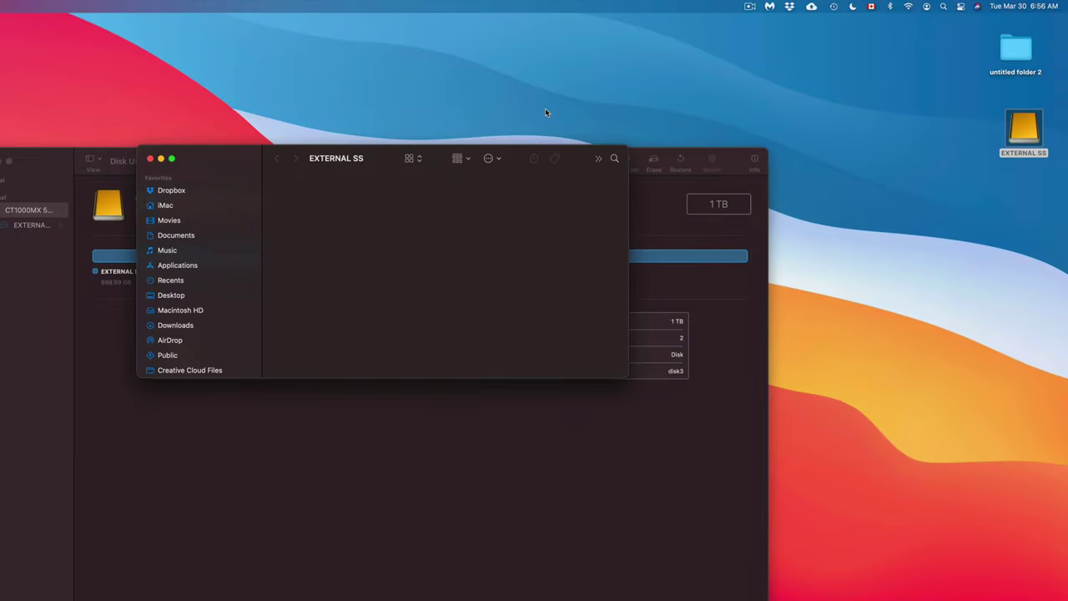
drag(505, 159, 833, 77)
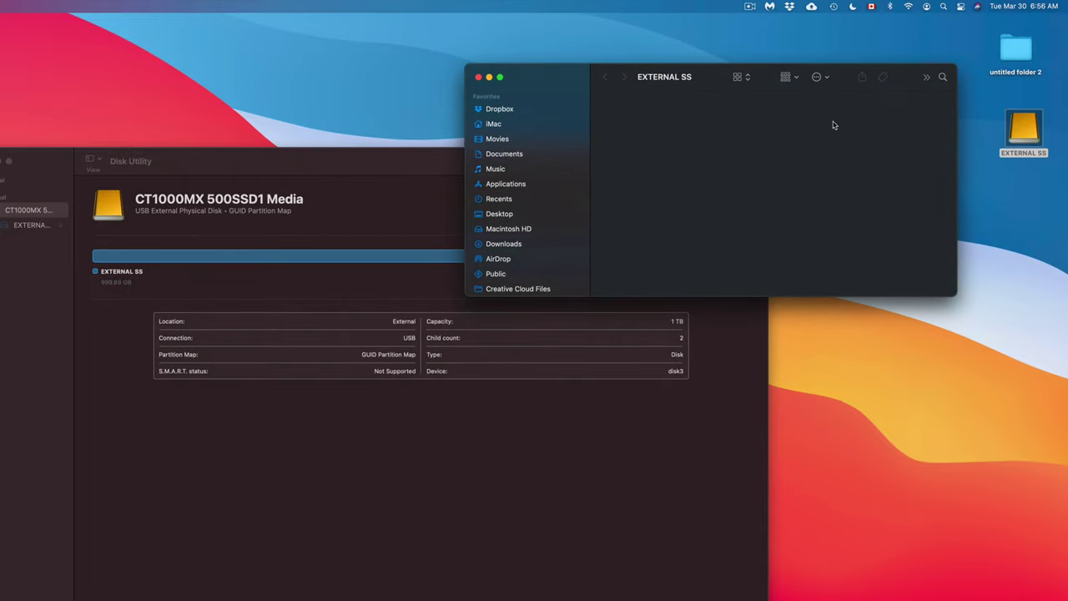
Step: Create a new folder on the desktop, copy it onto the EXTERNAL SS drive and close the drive's window
right_click(1007, 219)
click(993, 220)
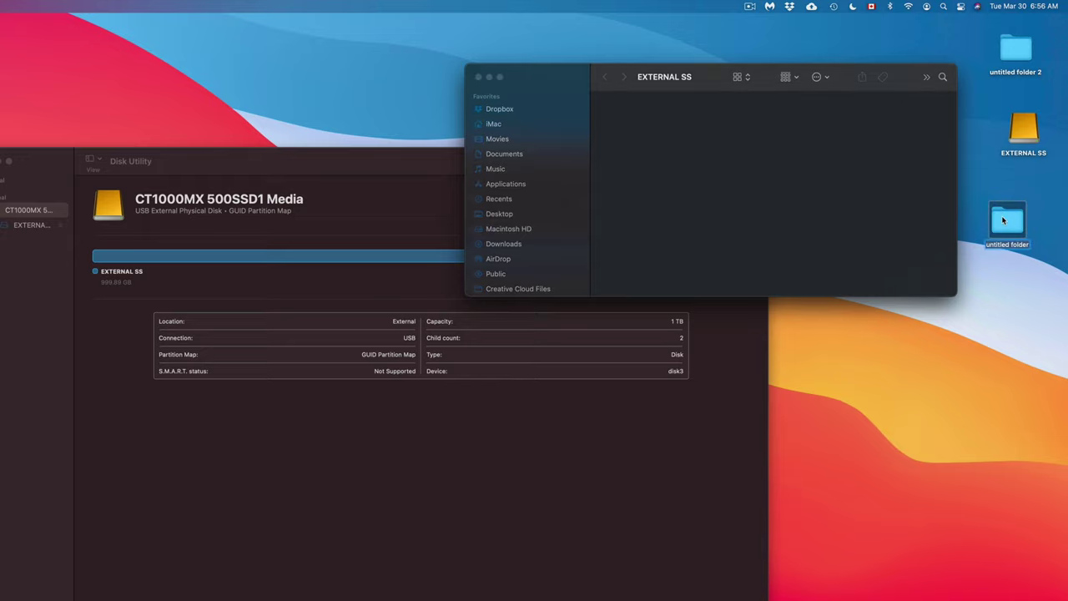
click(908, 145)
drag(516, 77, 544, 111)
drag(1037, 204, 672, 150)
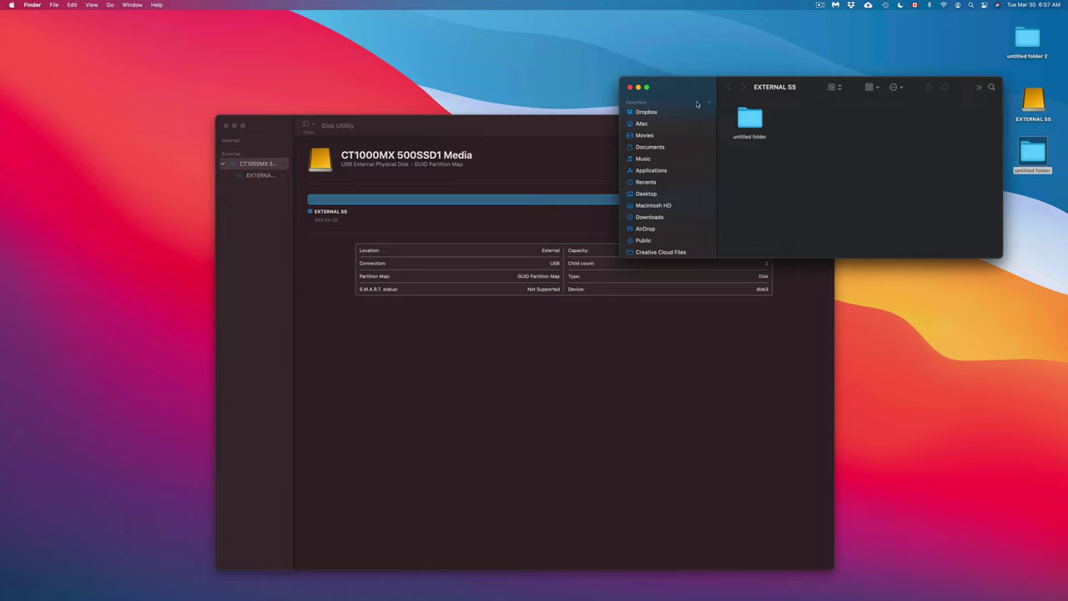
click(630, 87)
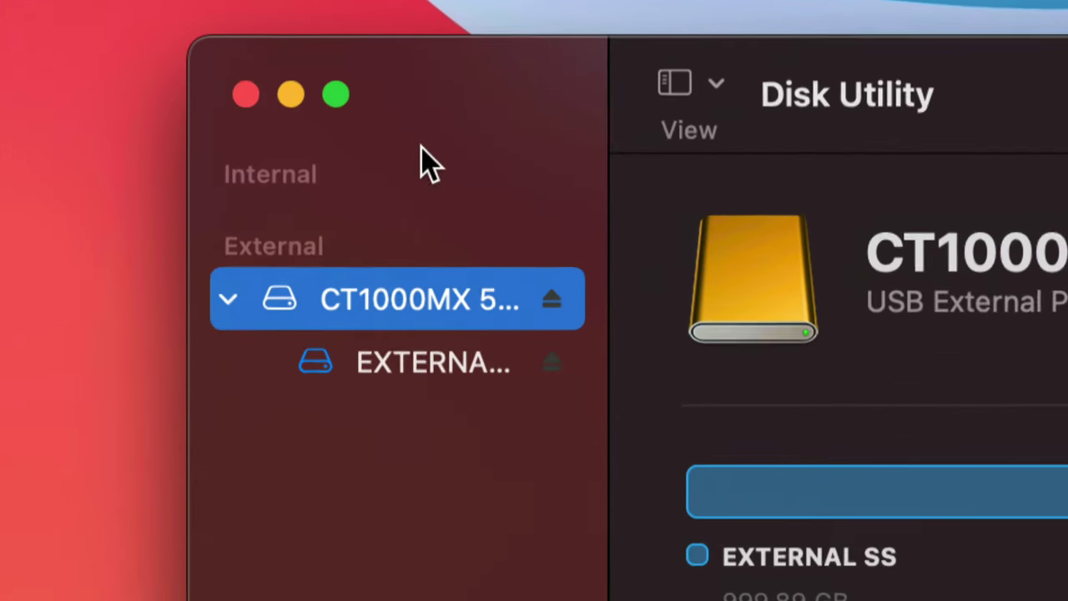
Step: Select the EXTERNAL SS volume under the external CT1000MX disk to examine its format and capacity details
click(229, 299)
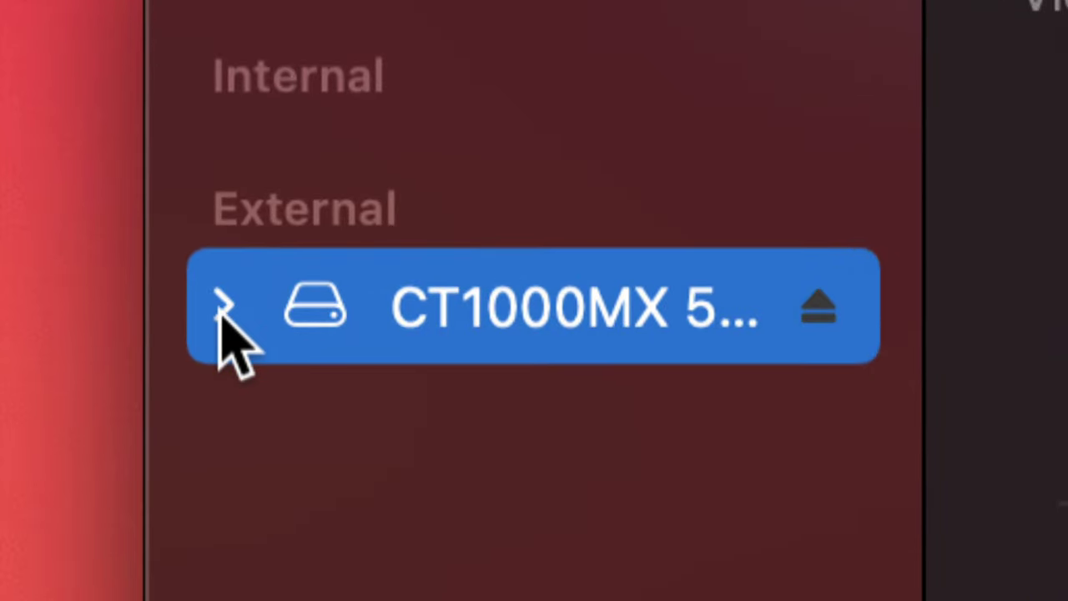
click(222, 305)
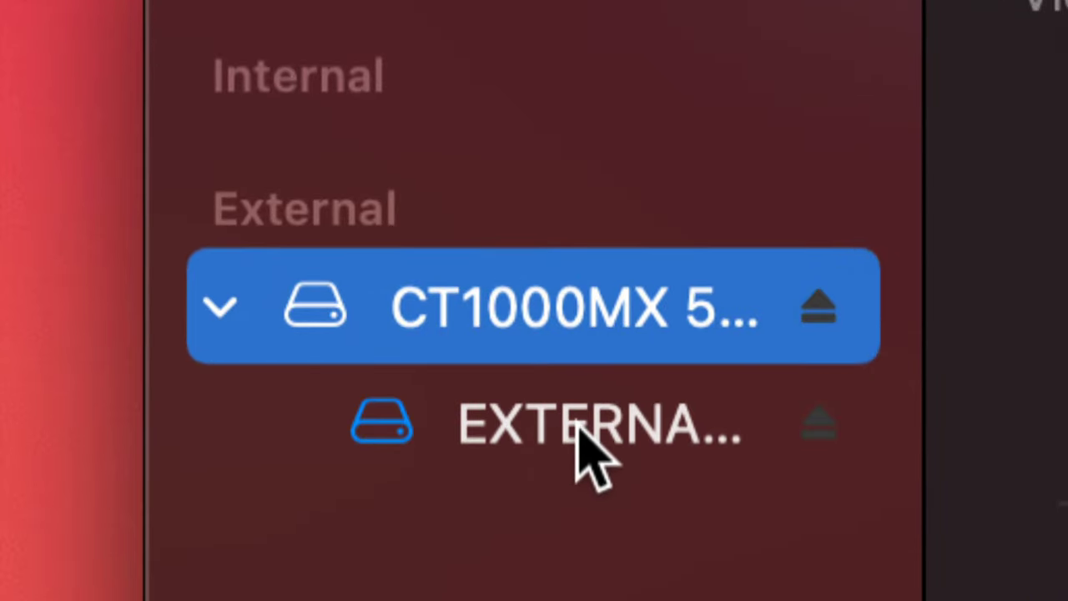
click(546, 427)
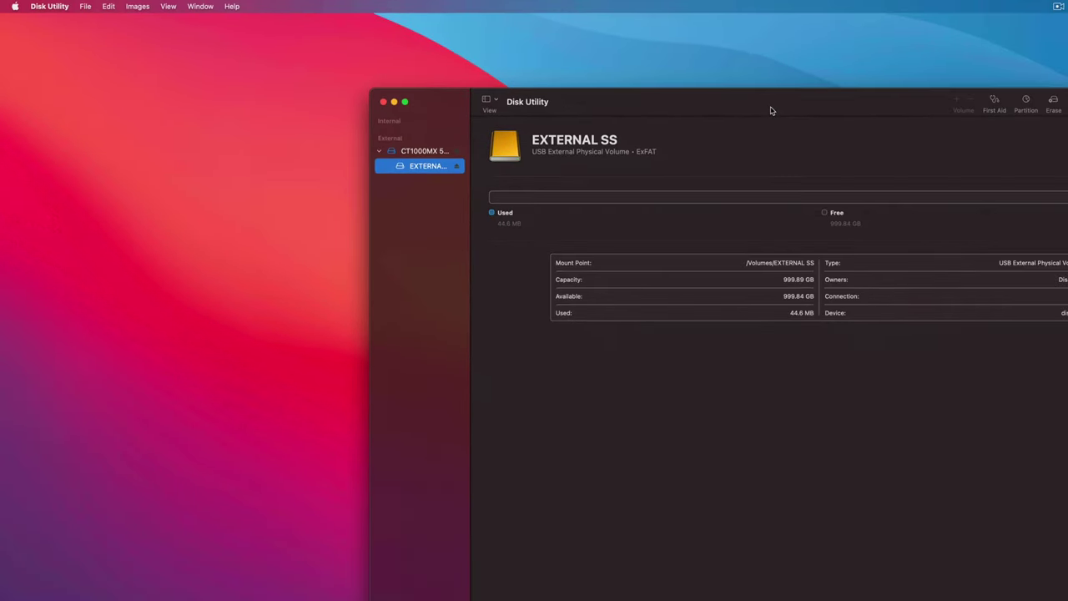
Step: Open partitioning for the CT1000MX 500SSD1 Media disk, review the available formats and add a second partition
drag(825, 132, 672, 130)
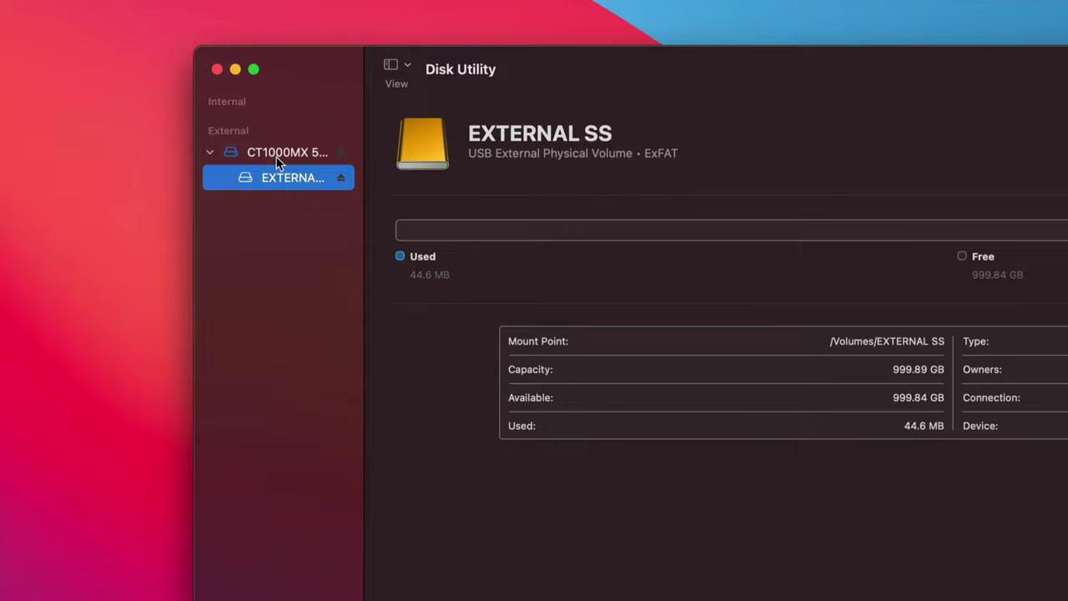
click(279, 159)
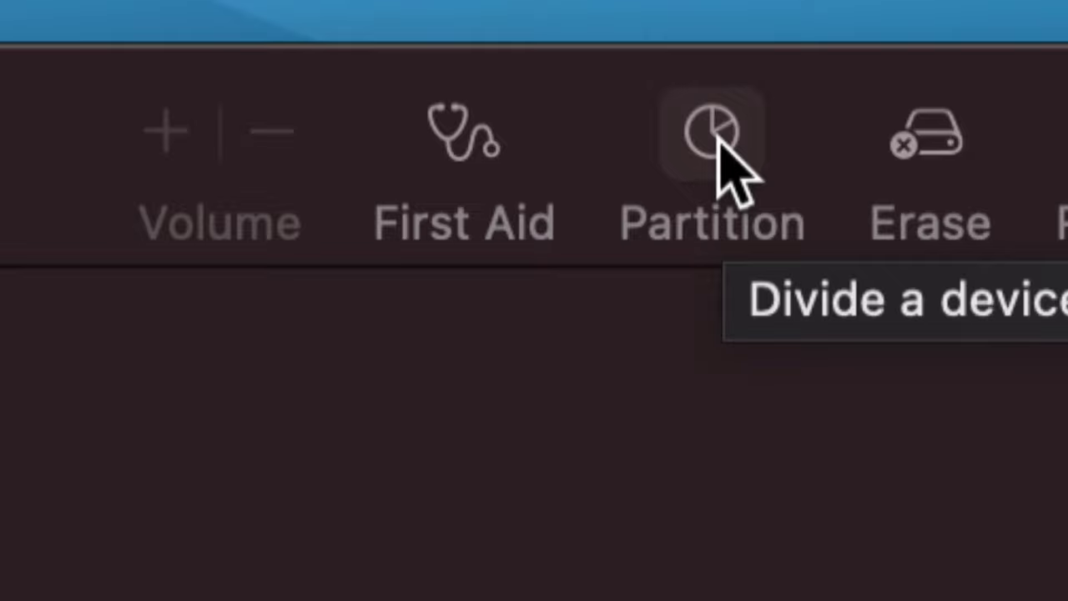
click(717, 138)
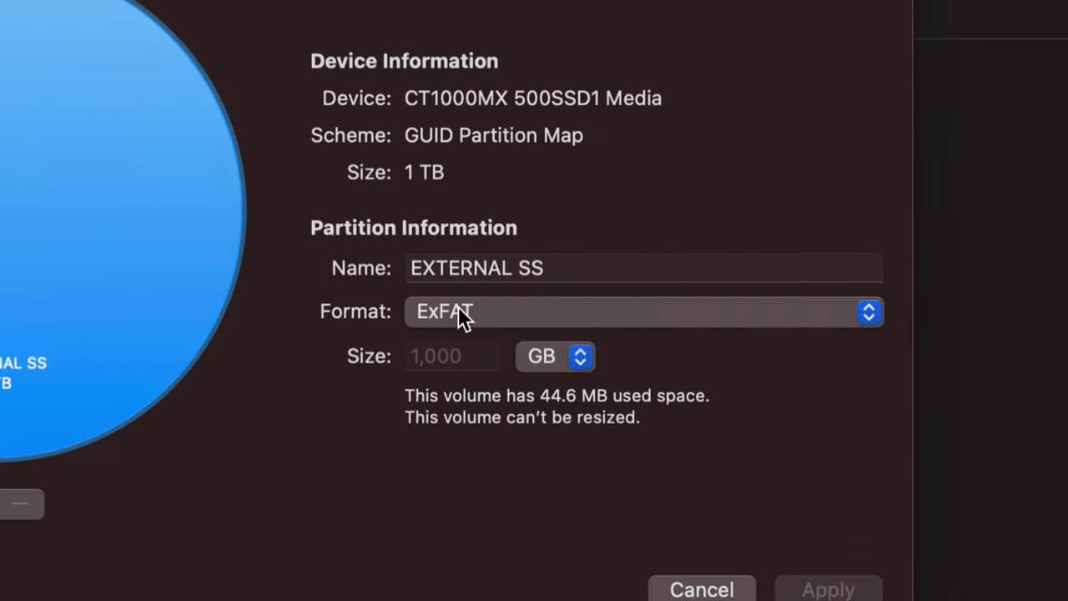
click(460, 314)
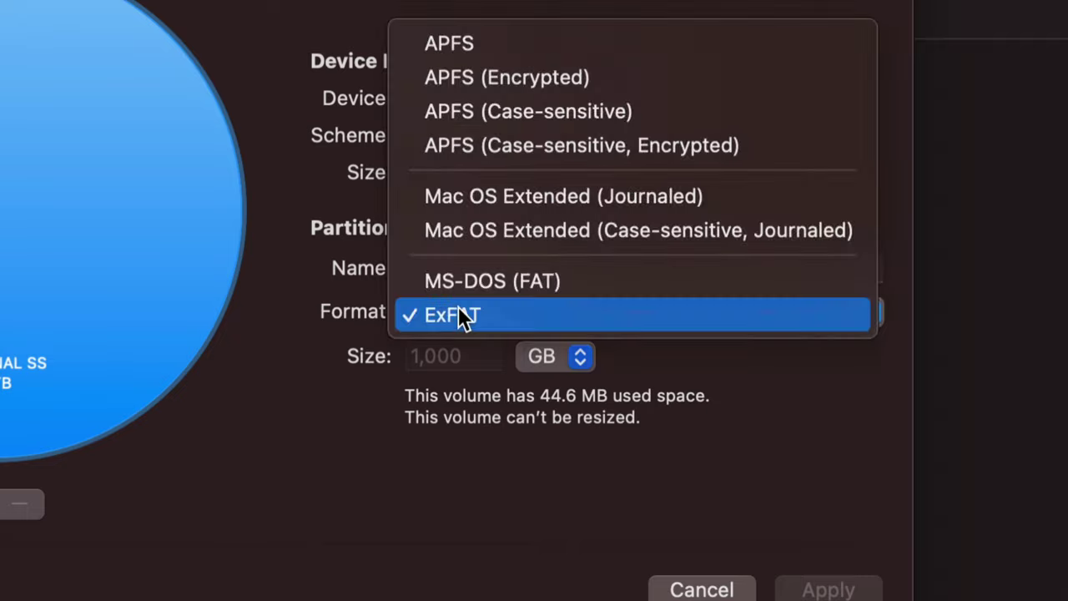
click(560, 207)
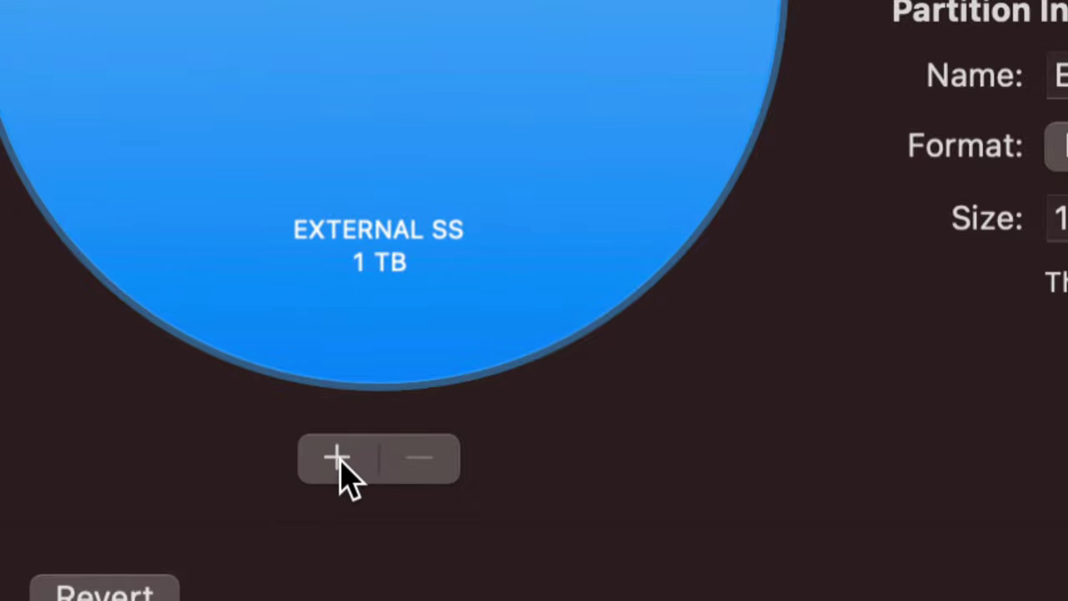
click(338, 458)
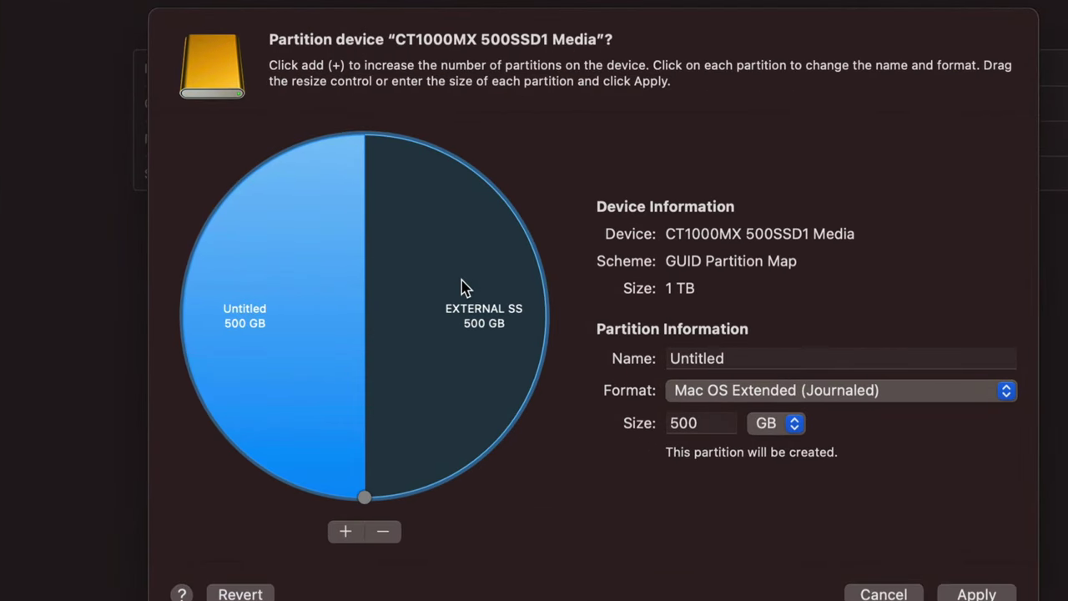
Step: Compare the two partitions' settings and rename the EXTERNAL SS partition as PC and Mac EXFAT
click(445, 322)
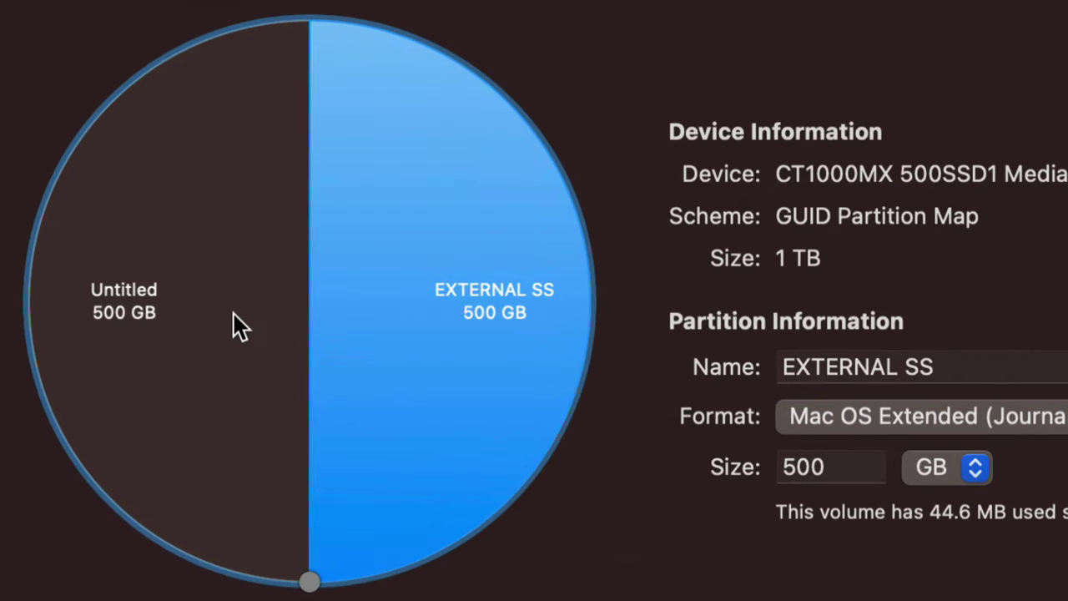
click(133, 315)
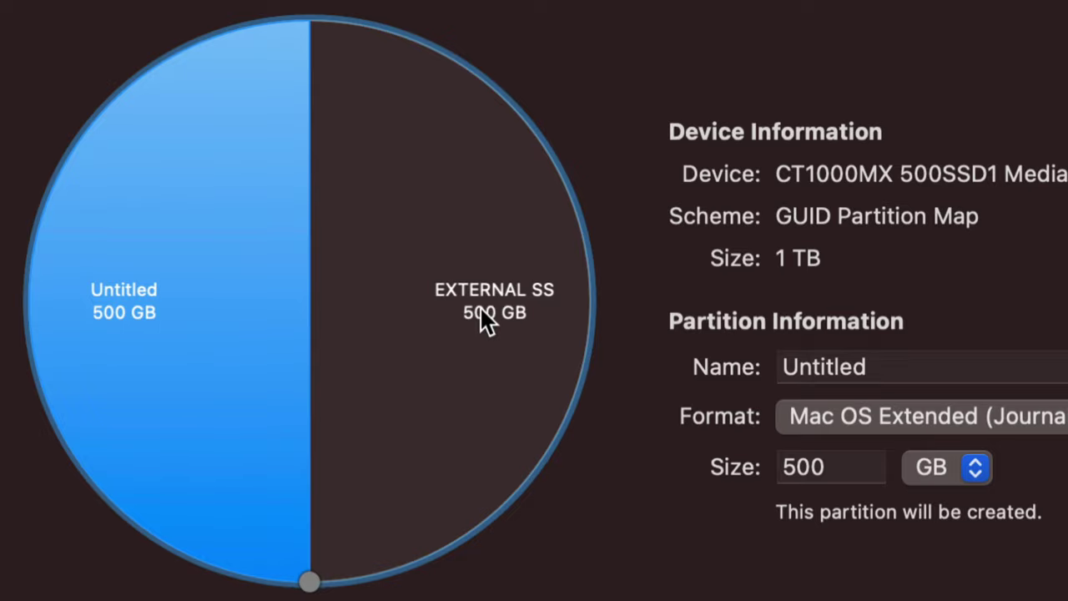
click(541, 317)
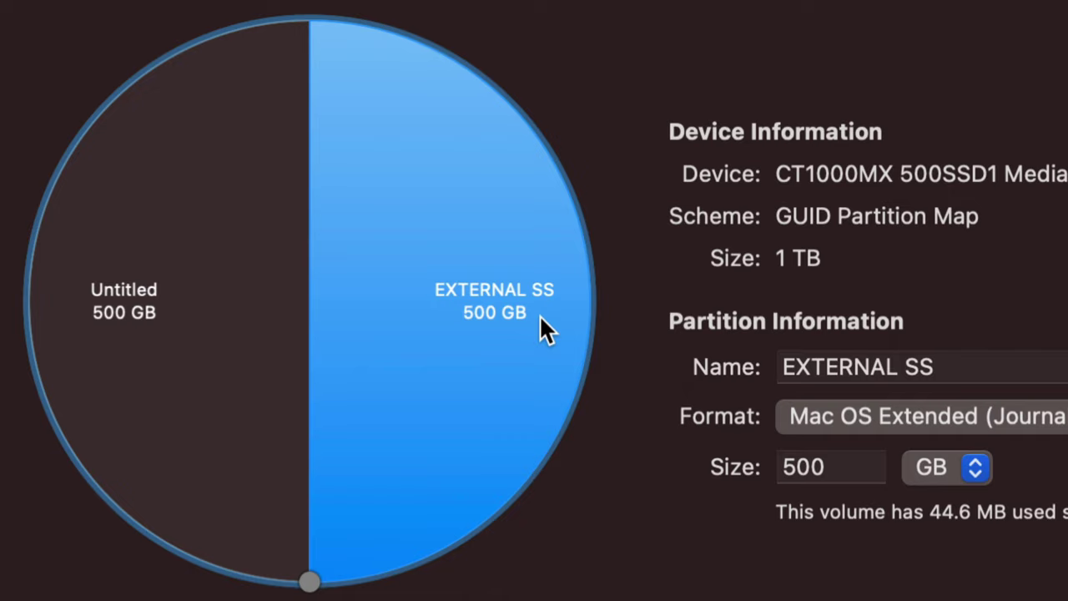
click(234, 327)
click(468, 326)
drag(938, 365, 785, 366)
text(ex)
key(BackSpace)
key(BackSpace)
text(PC)
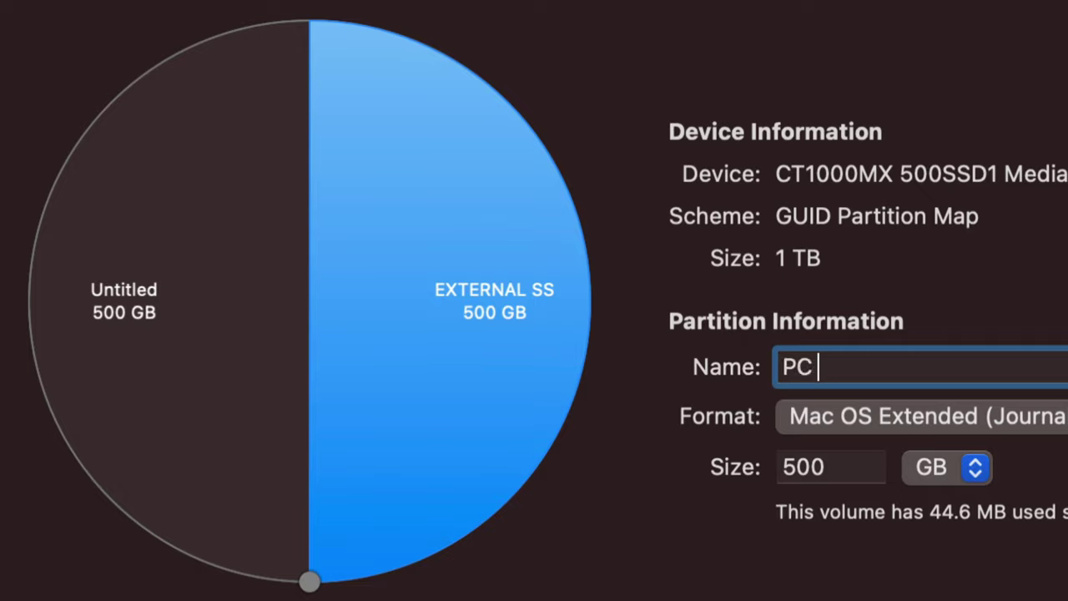
text( and Mac)
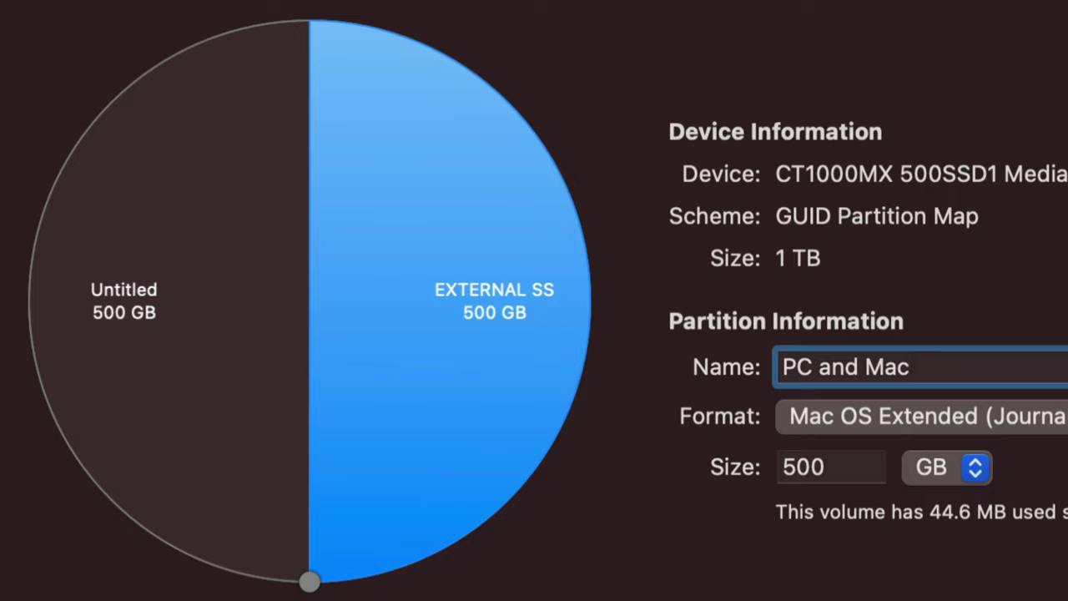
text( EXFAT)
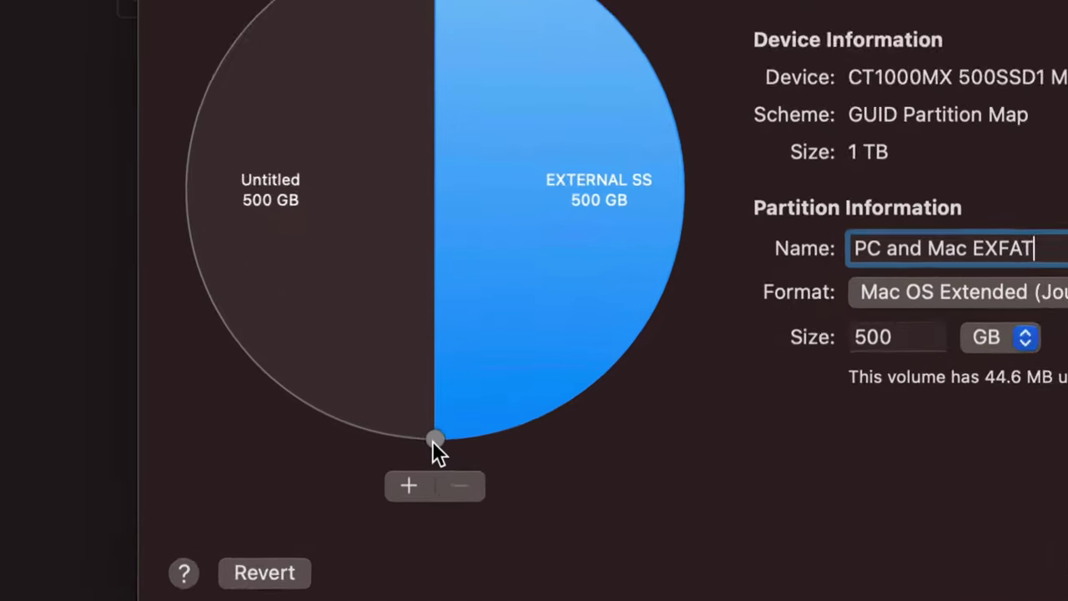
Step: Shrink the PC and Mac EXFAT partition to about 189 GB and name the untitled partition Time Machine
drag(434, 440, 715, 147)
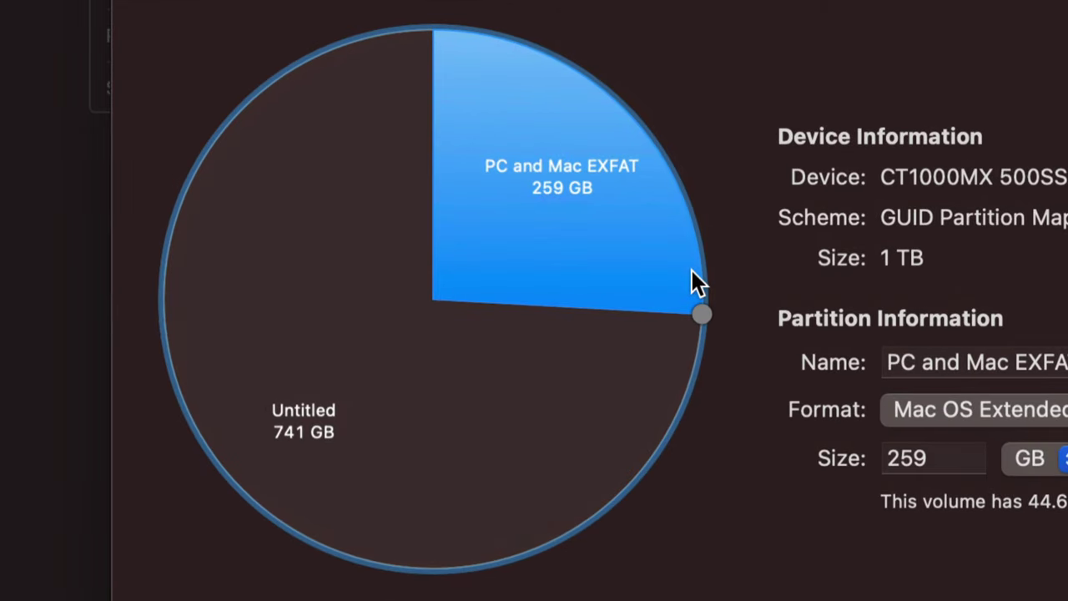
drag(700, 311, 679, 210)
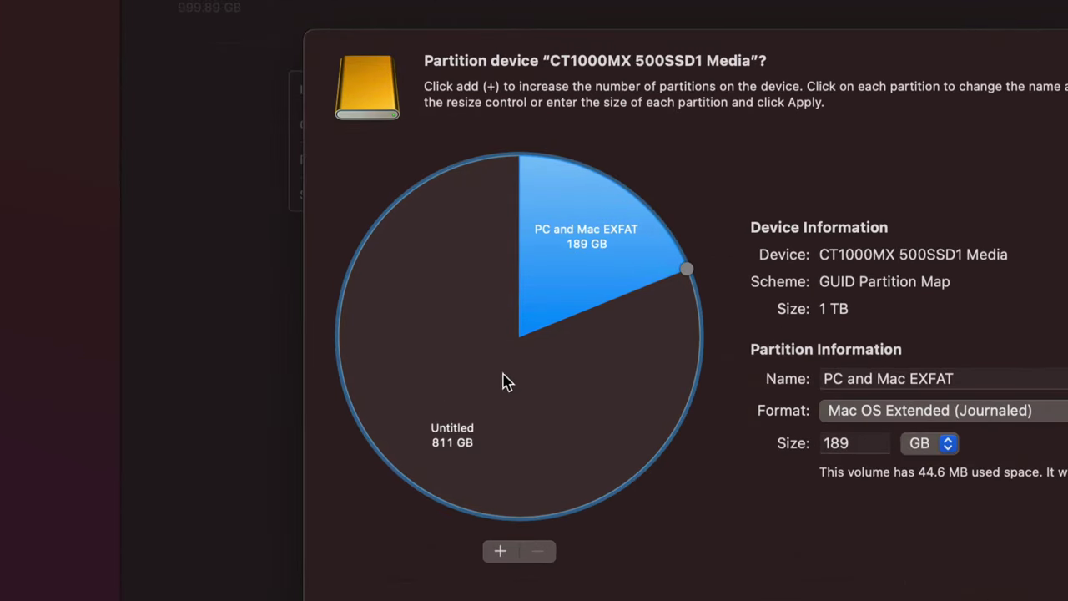
click(526, 423)
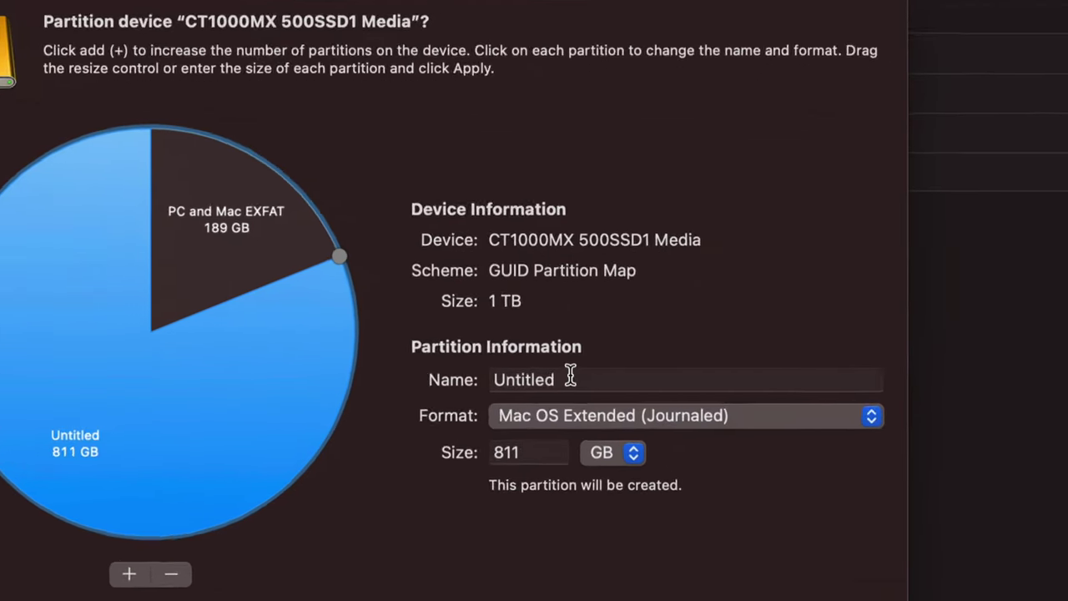
drag(570, 378, 494, 380)
text(Time )
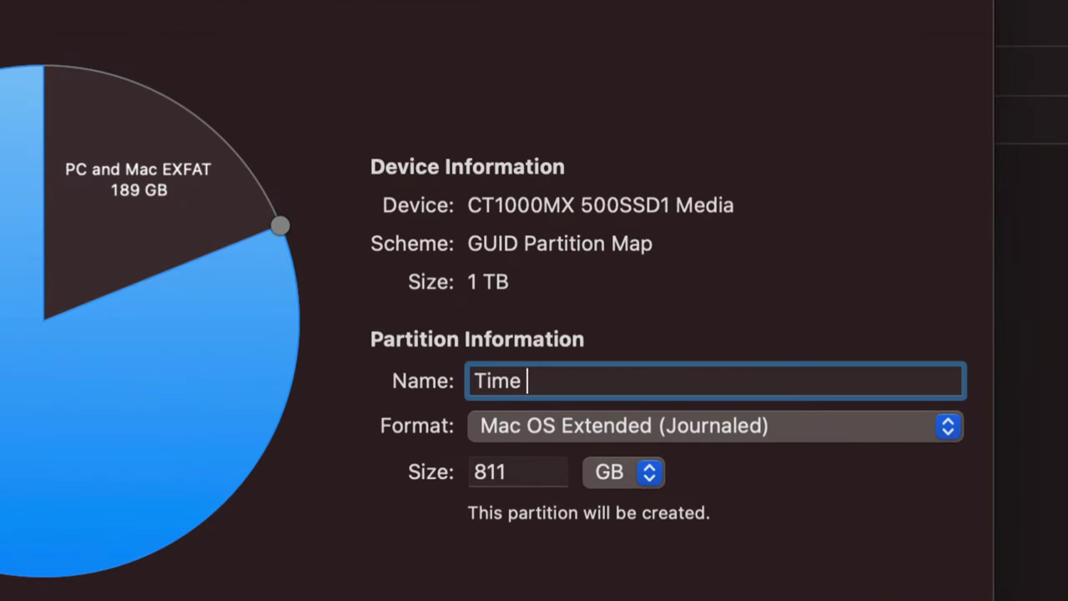
text(Machine)
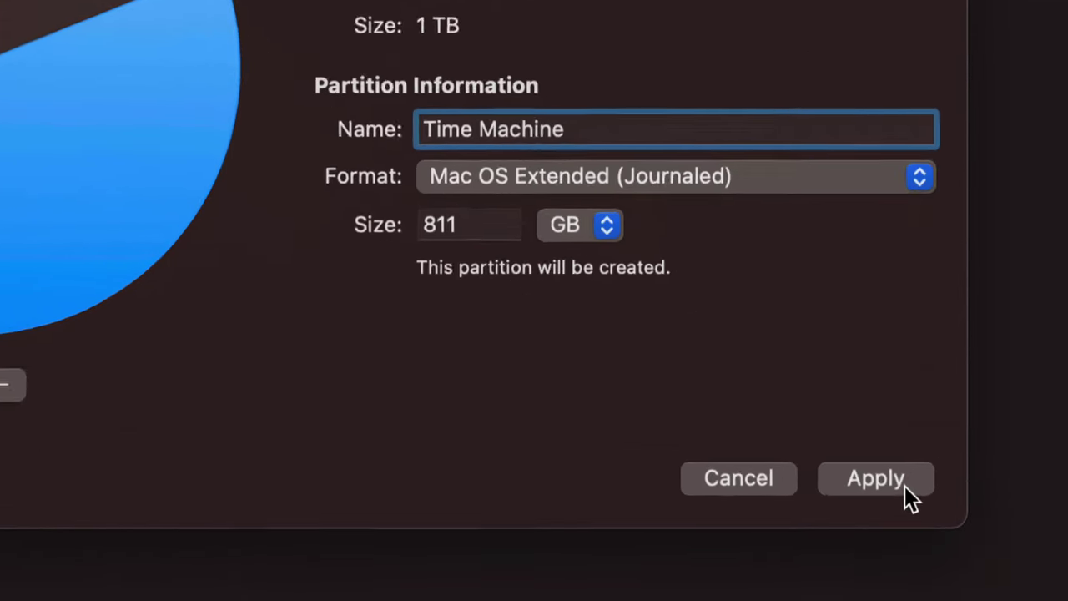
Step: Apply the new partition layout to the CT1000MX 500SSD1 Media disk and close the completion report
click(904, 484)
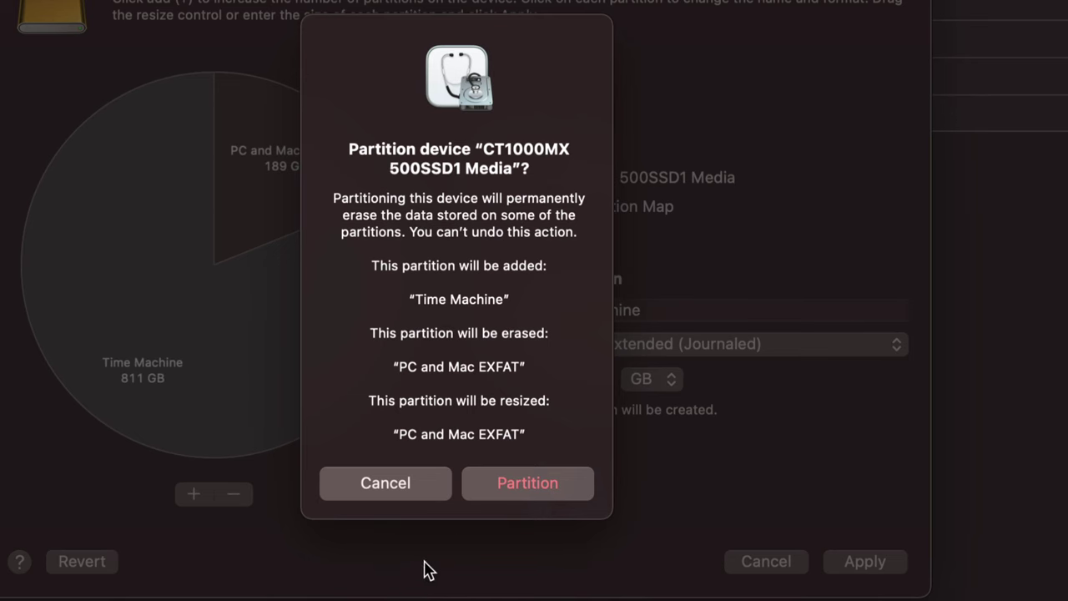
click(515, 483)
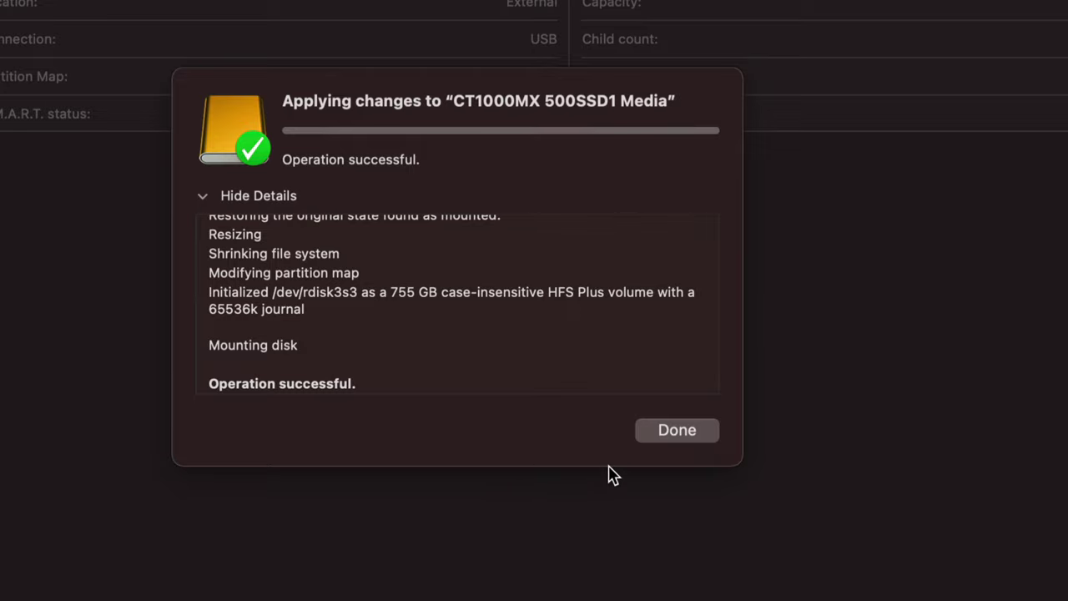
click(677, 431)
click(676, 432)
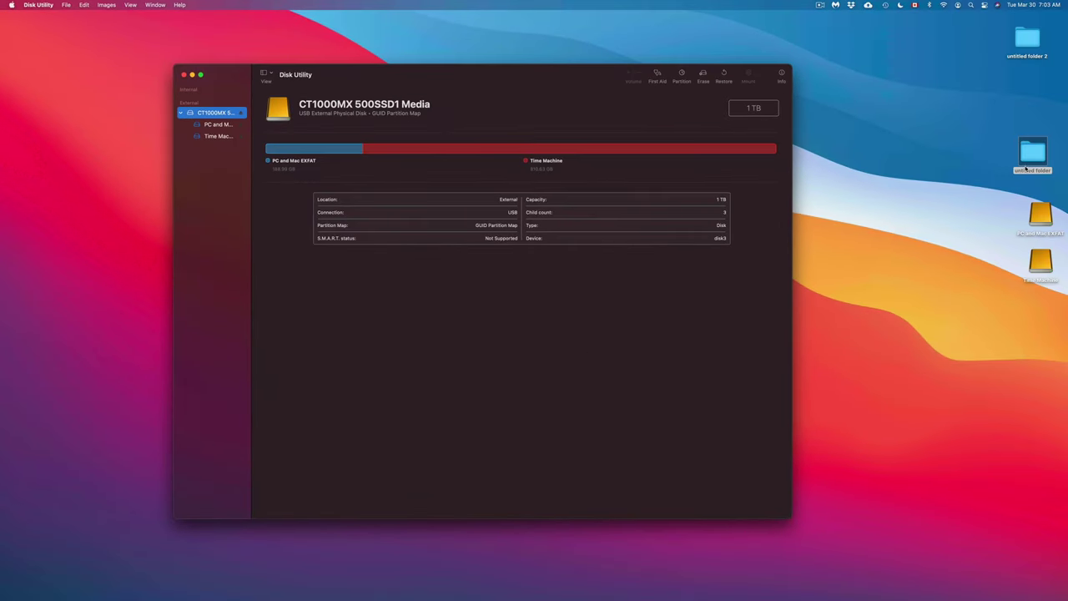
Step: Rearrange the desktop icons, placing the PC and Mac EXFAT and Time Machine drives one above the other, apart from the folders
drag(1027, 169, 1027, 103)
drag(996, 191, 1038, 280)
drag(1049, 223, 905, 102)
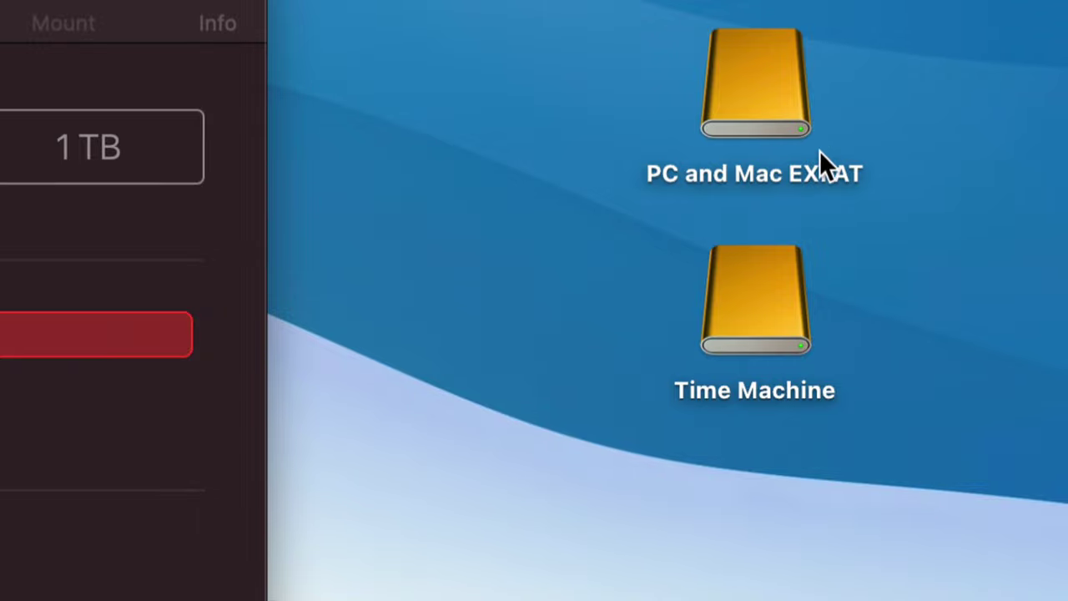
drag(714, 109, 598, 122)
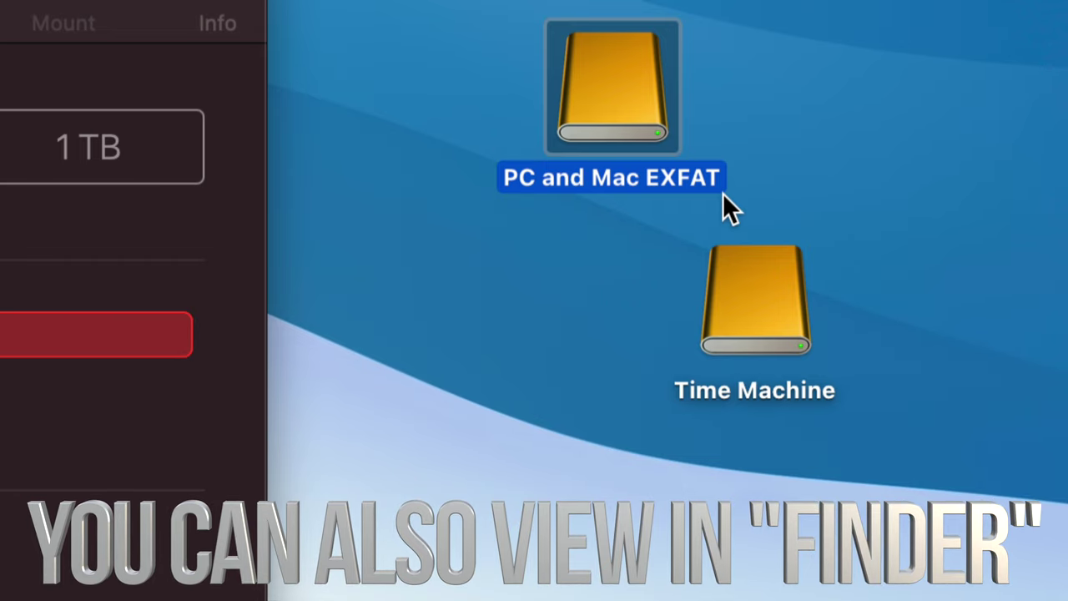
drag(768, 325, 633, 316)
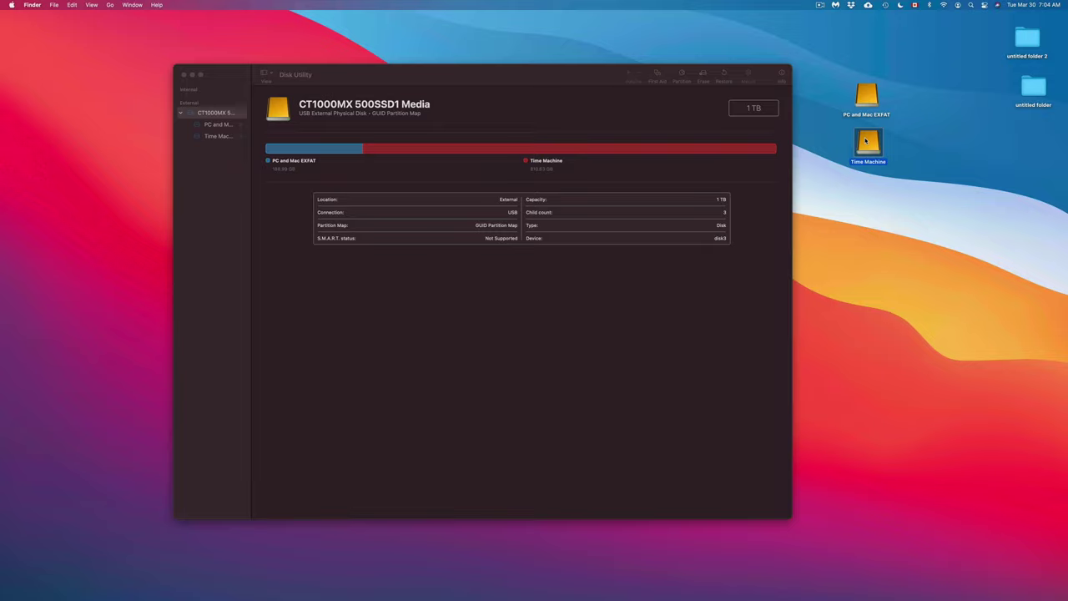
Step: Find and open System Preferences with a Spotlight search, and close the Disk Utility window
click(603, 77)
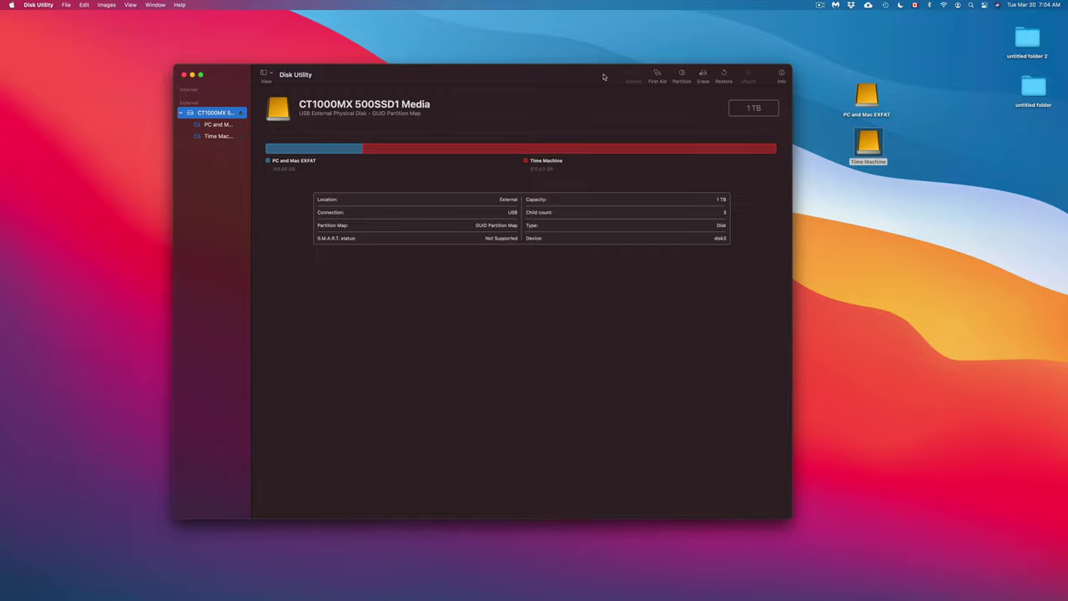
mouse_move(668, 596)
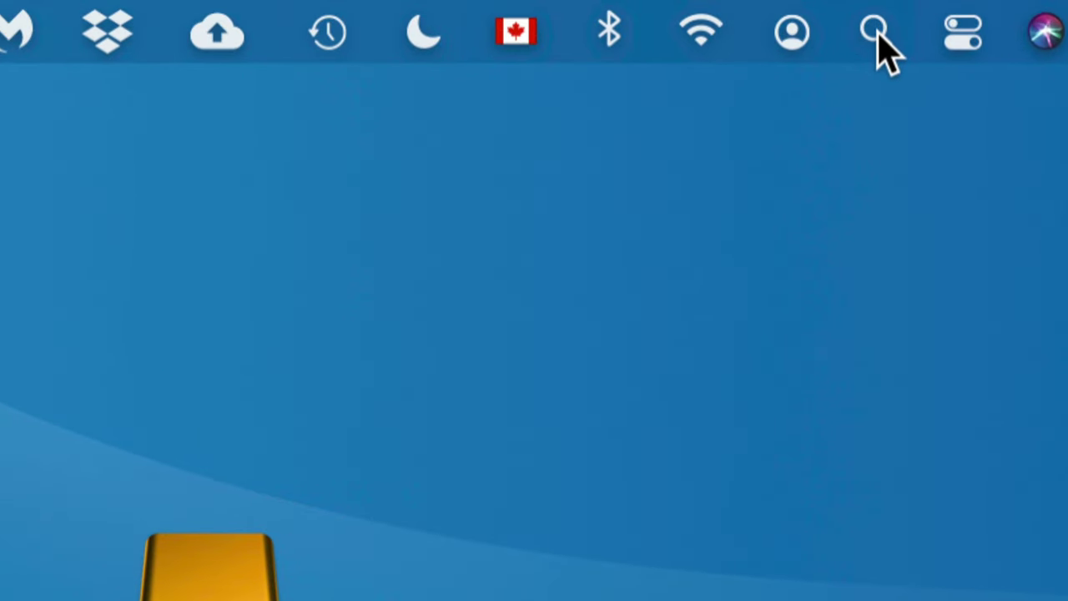
click(874, 31)
text(system prefences)
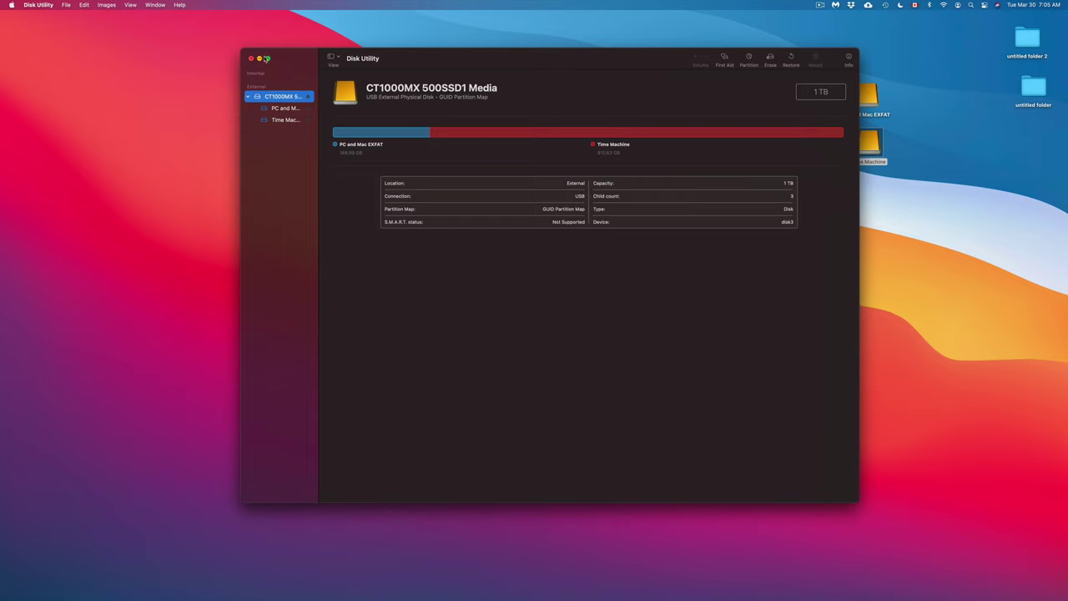
click(251, 60)
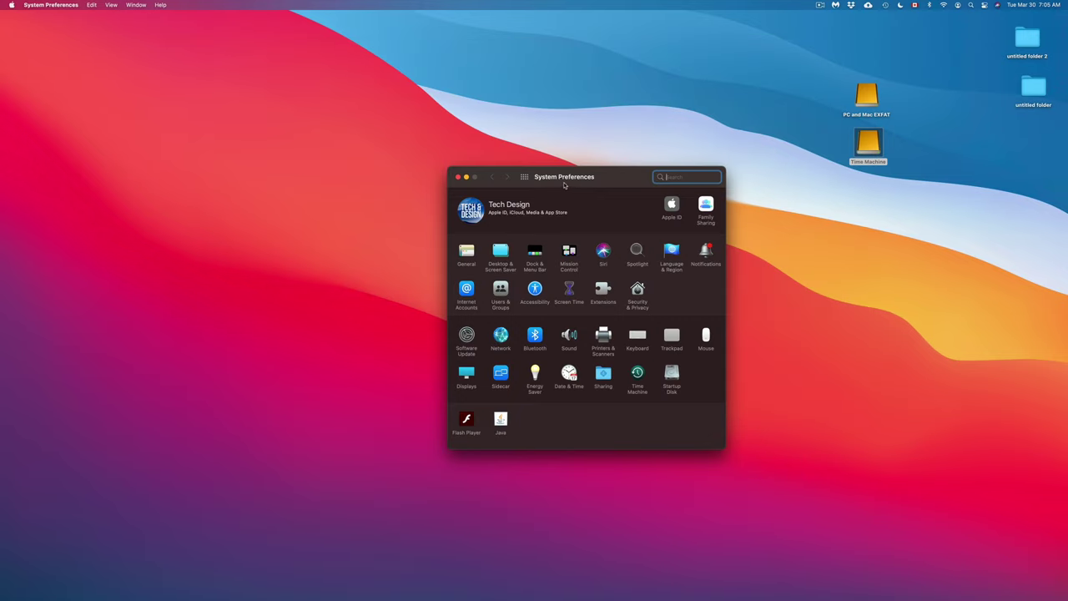
Step: Reposition the System Preferences window, open the Time Machine settings and turn off Back Up Automatically
drag(569, 187, 550, 188)
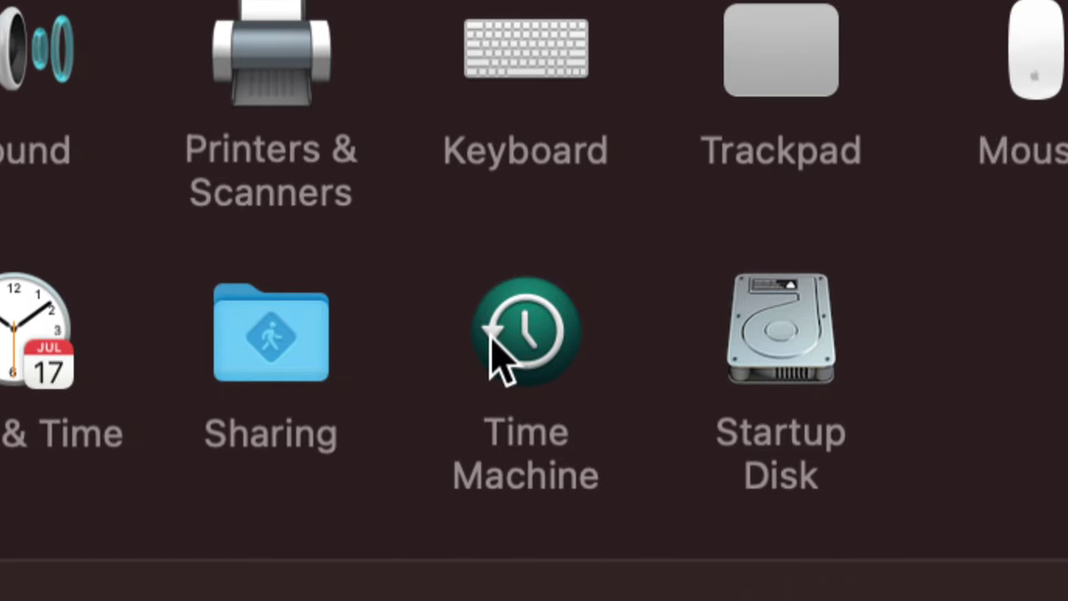
click(543, 338)
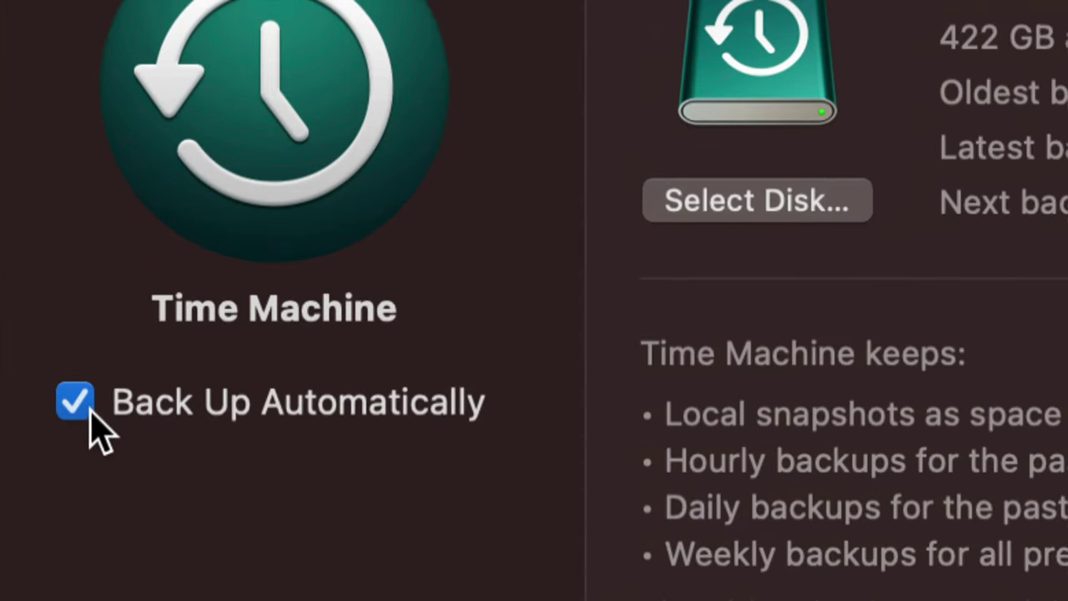
click(77, 405)
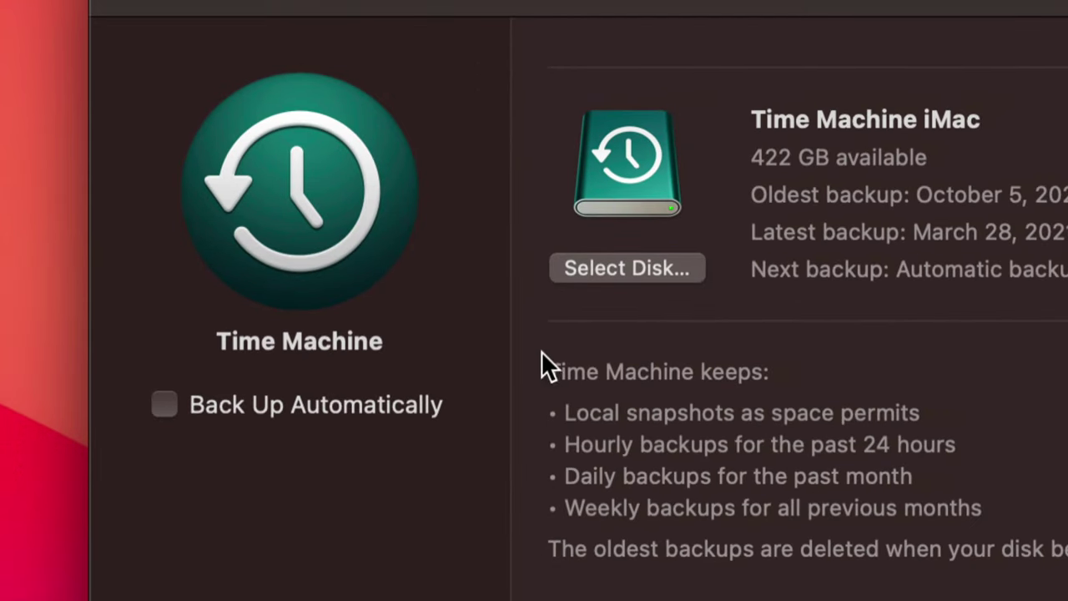
Step: Add the 811 GB Time Machine volume as a backup disk alongside Time Machine iMac, and turn on Back Up Automatically
click(610, 265)
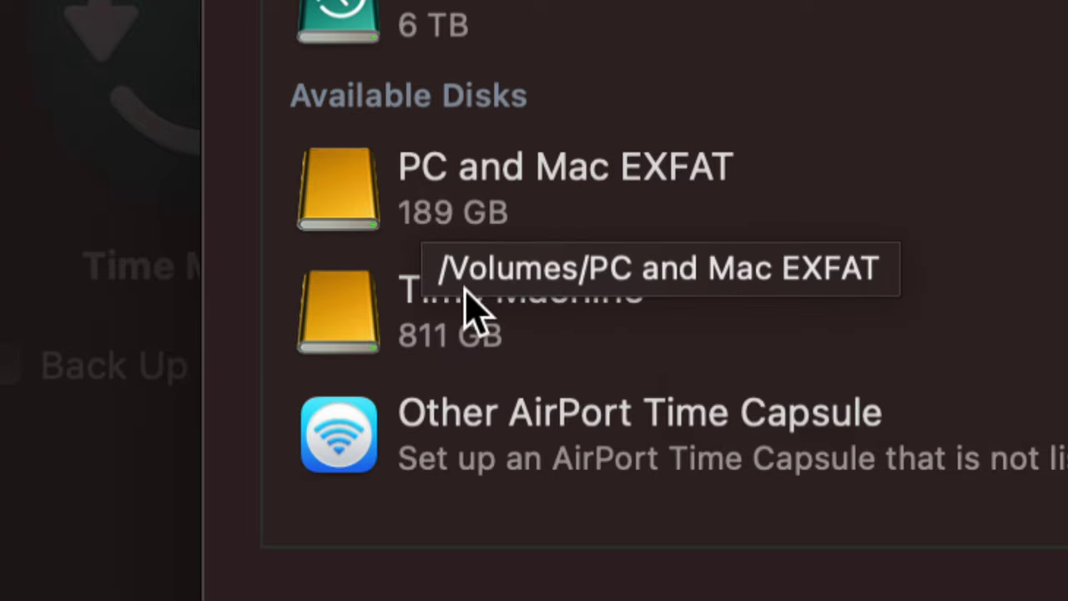
click(546, 297)
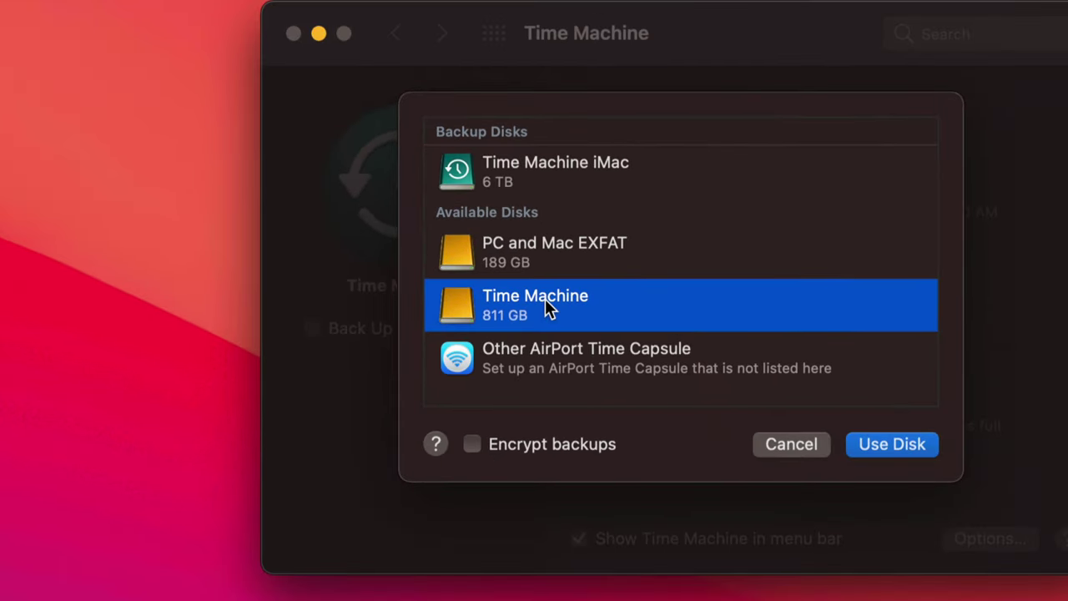
click(892, 448)
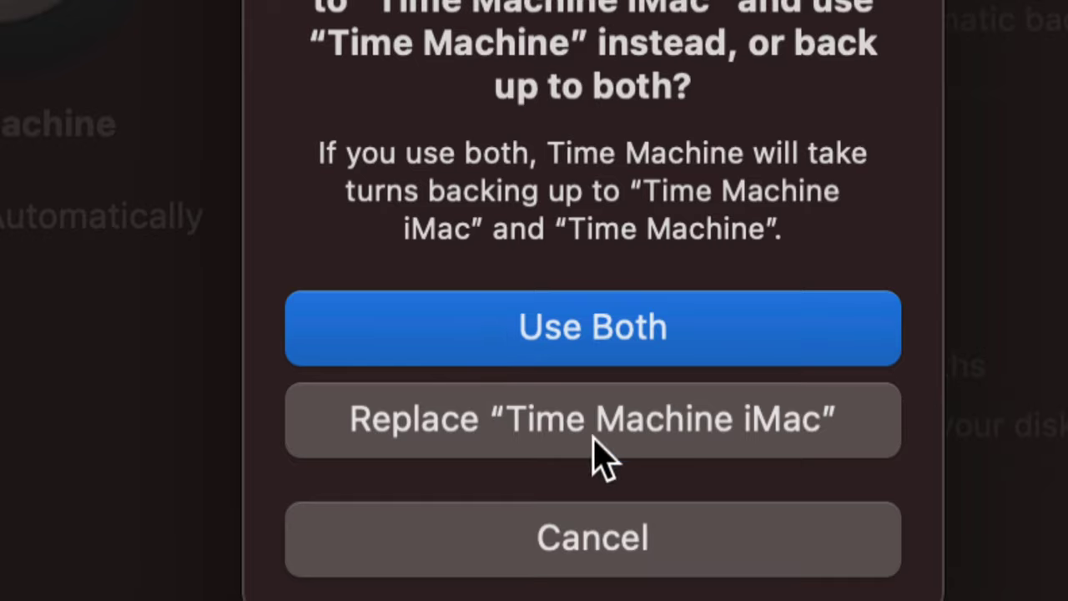
click(561, 334)
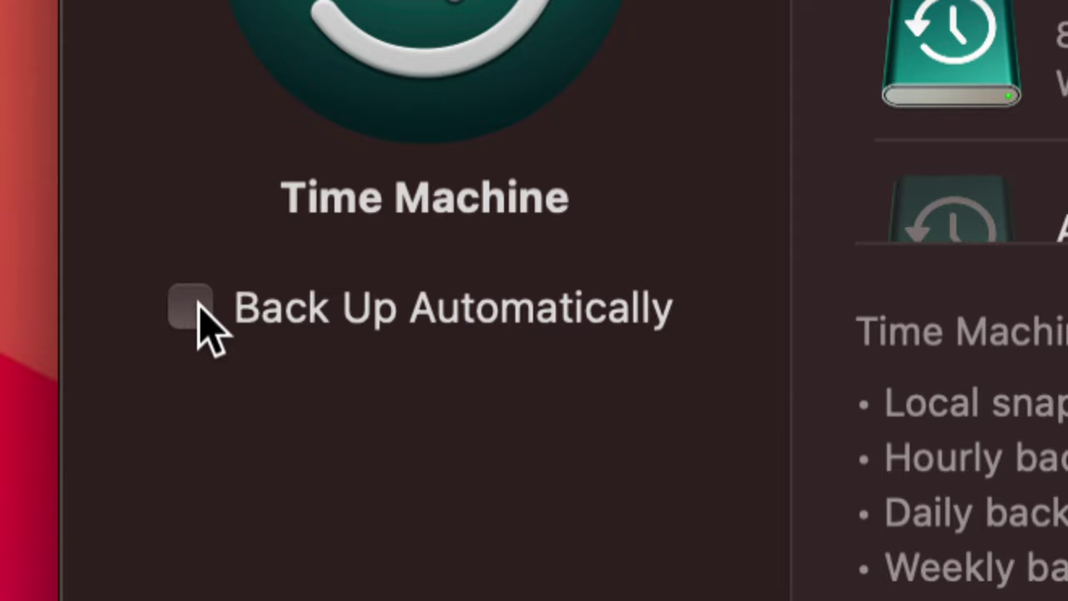
click(197, 309)
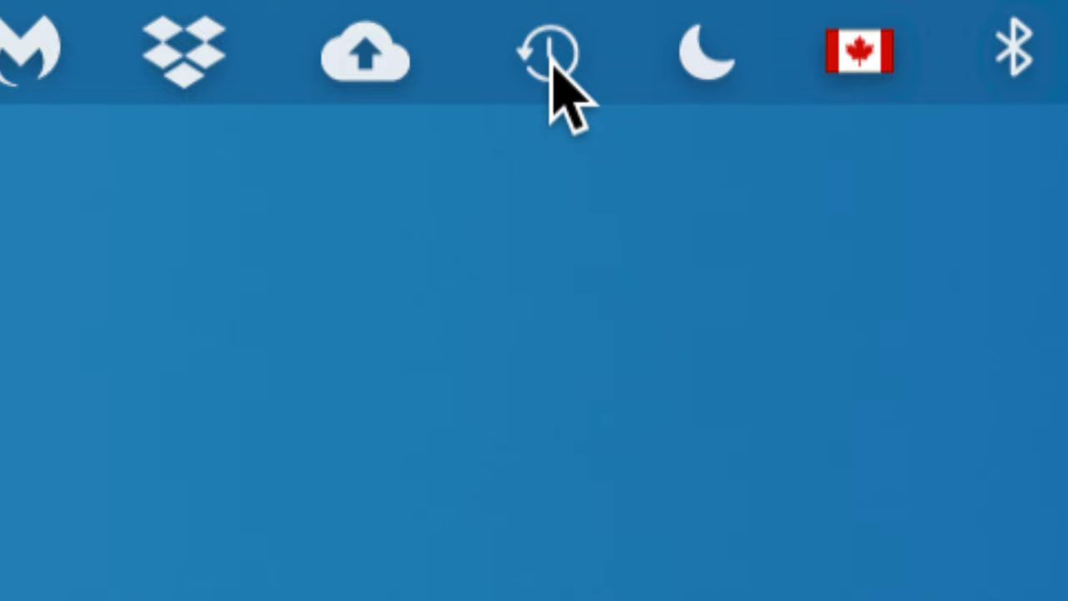
Step: Arrange the PC and Mac EXFAT and Time Machine drive icons side by side on the desktop
click(548, 60)
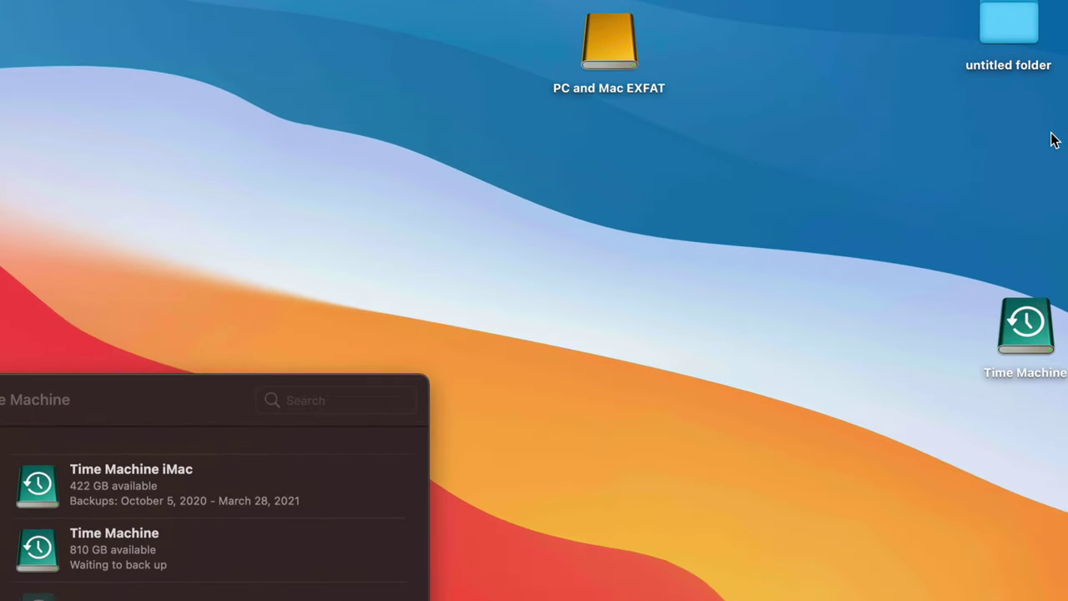
drag(1016, 325, 597, 155)
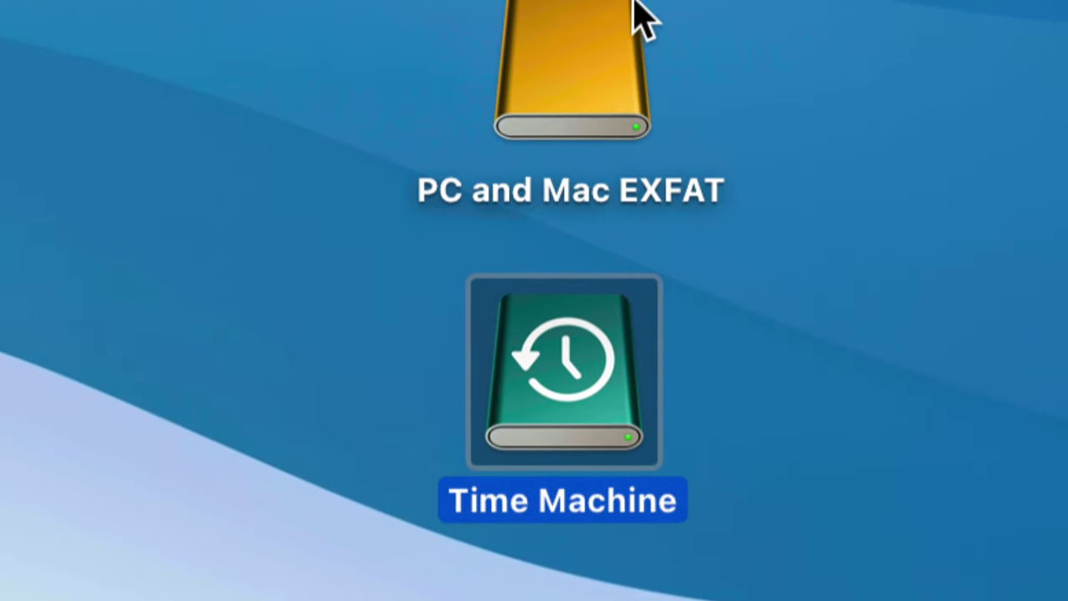
click(686, 38)
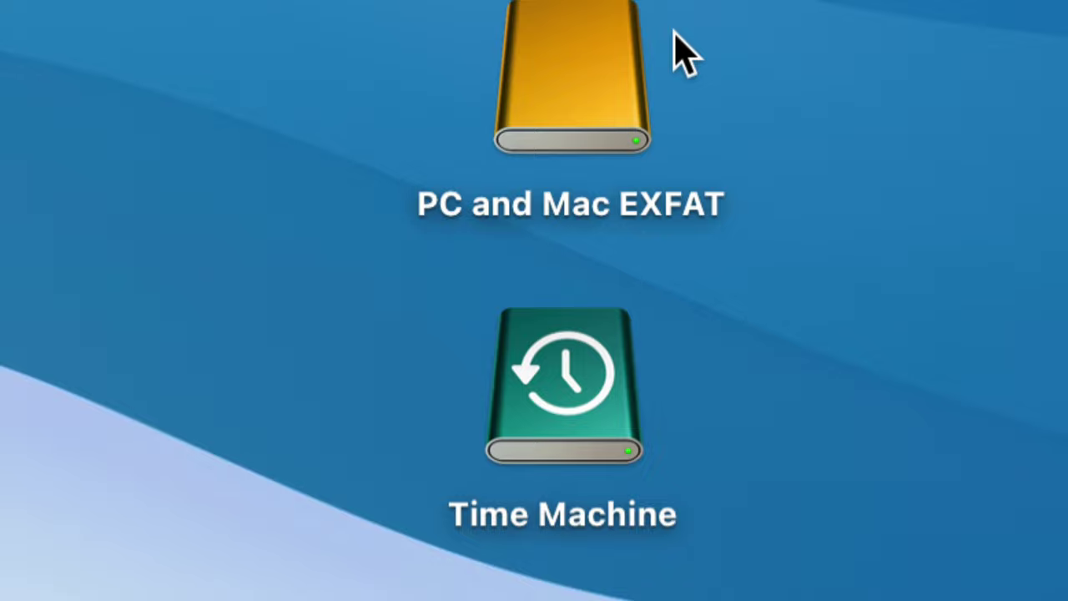
click(623, 92)
drag(615, 106, 350, 250)
drag(586, 370, 709, 211)
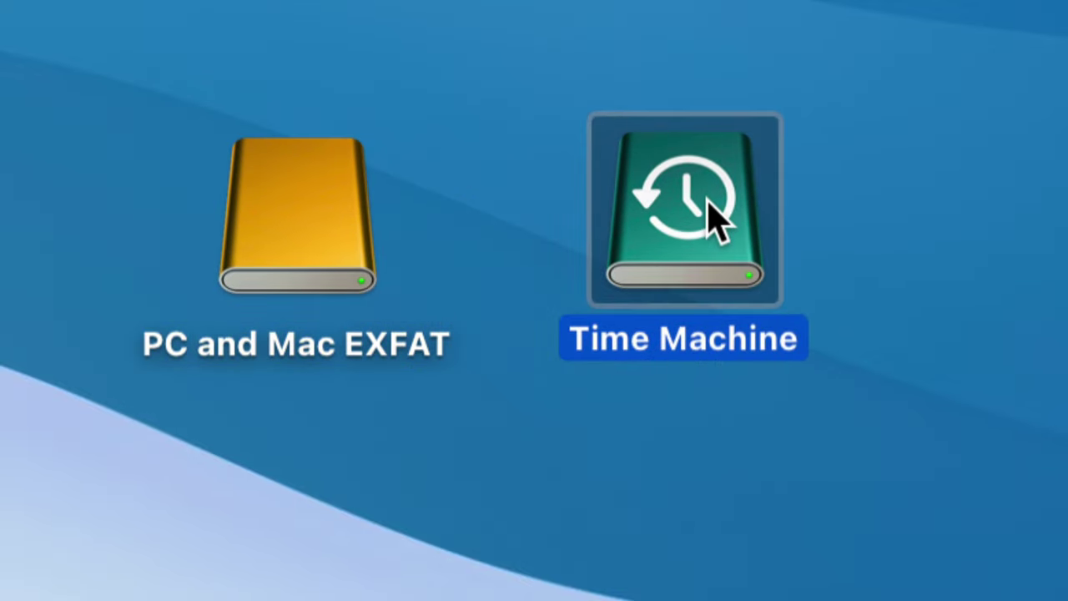
drag(367, 200, 259, 317)
drag(715, 195, 730, 267)
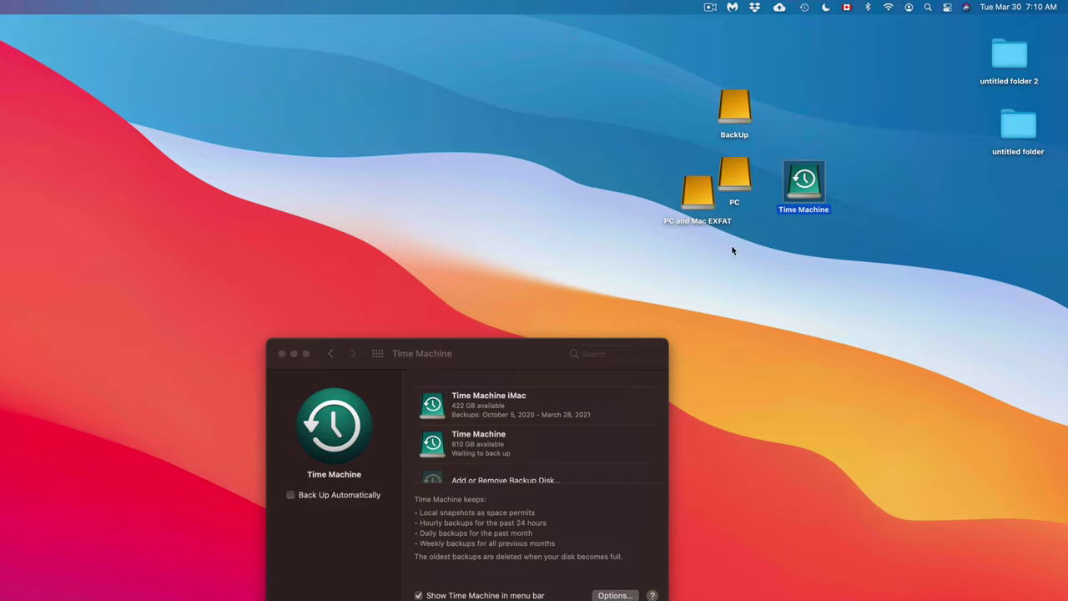
Step: Reposition the Time Machine preferences window, and separate the Time Machine iMac drive from the group of BackUp, PC, PC and Mac EXFAT and Time Machine drives
drag(474, 353, 460, 180)
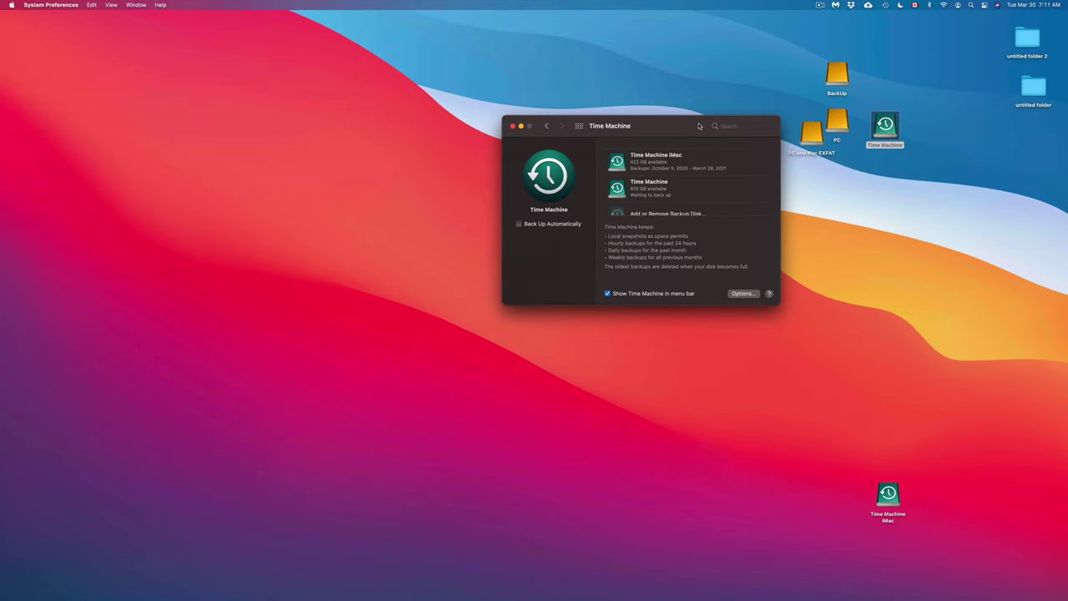
drag(459, 178, 290, 252)
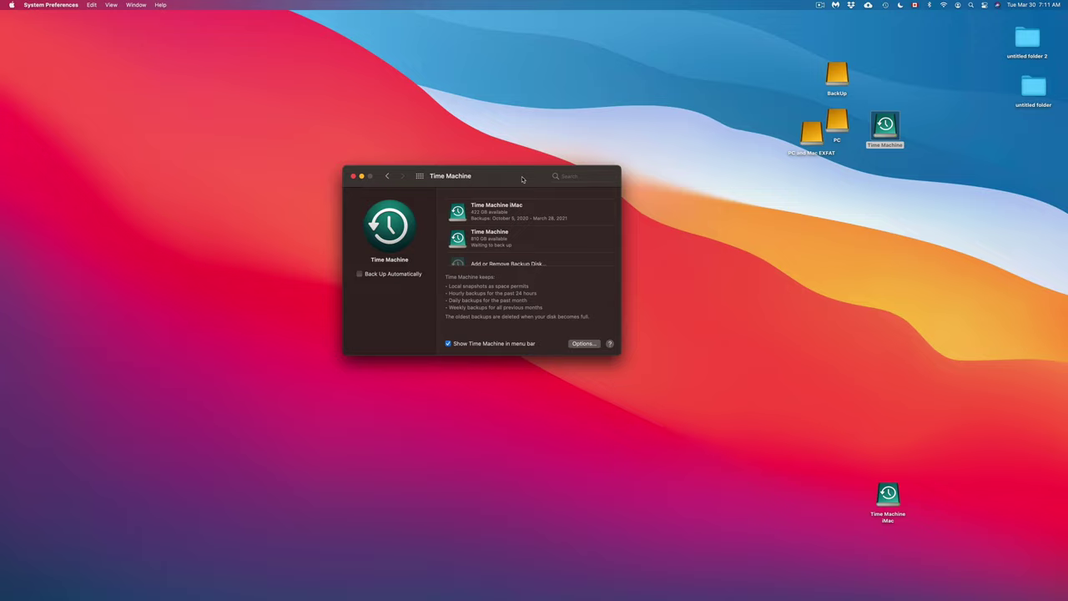
drag(946, 51, 114, 212)
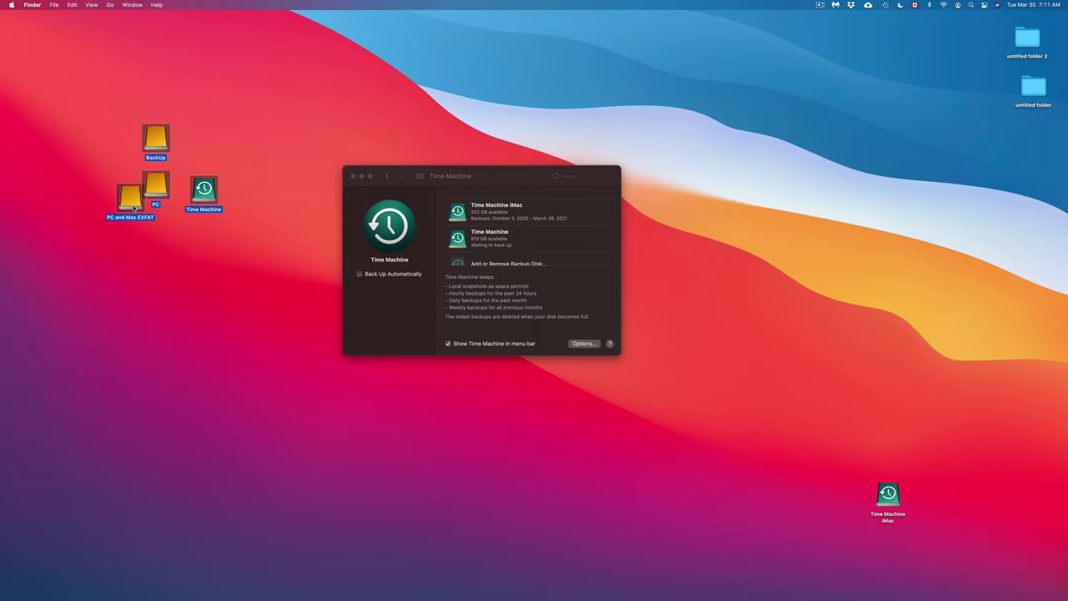
drag(886, 497, 843, 62)
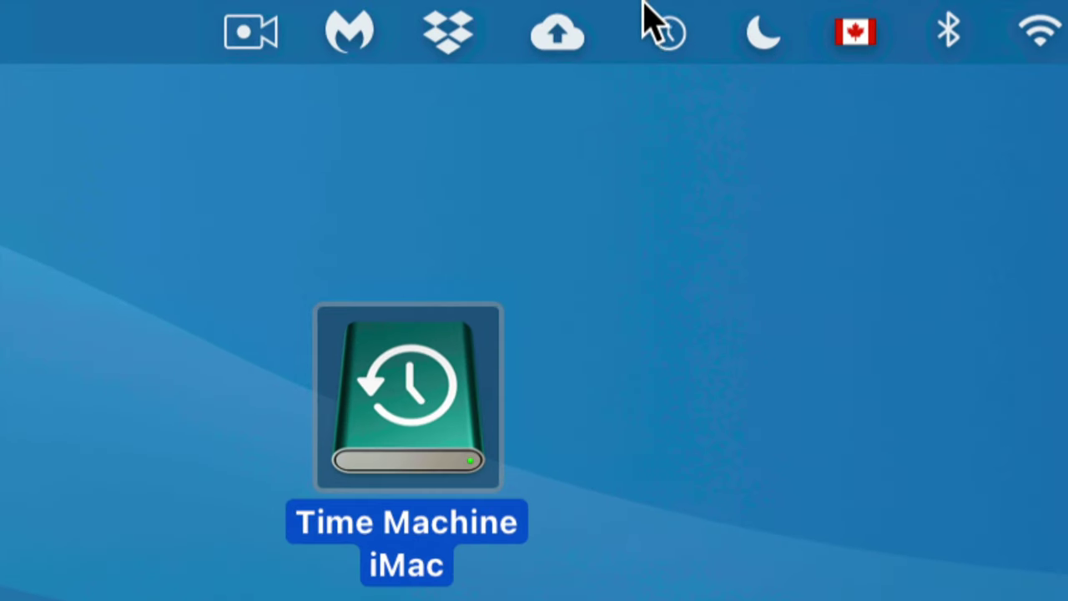
Step: Enter Time Machine and restore the Desktop screenshot from the Friday, December 4, 2020 backup
click(657, 24)
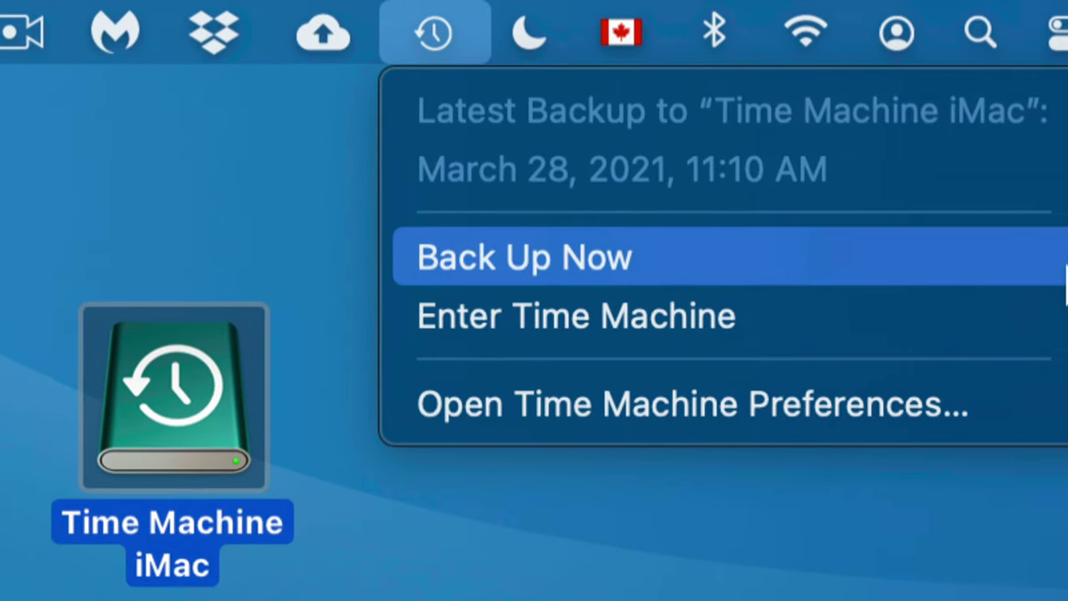
click(680, 314)
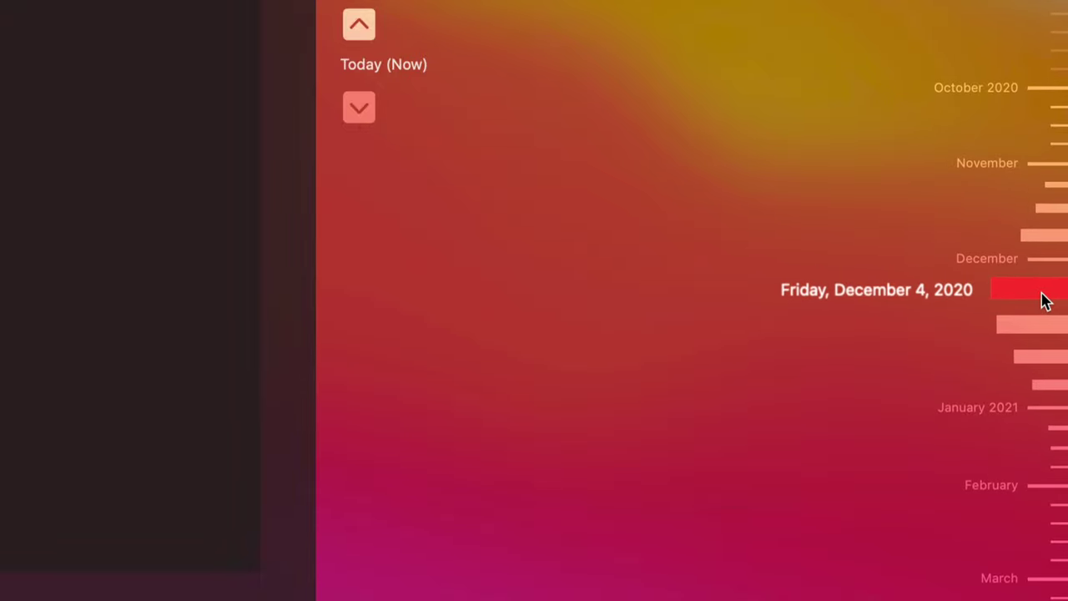
click(1043, 298)
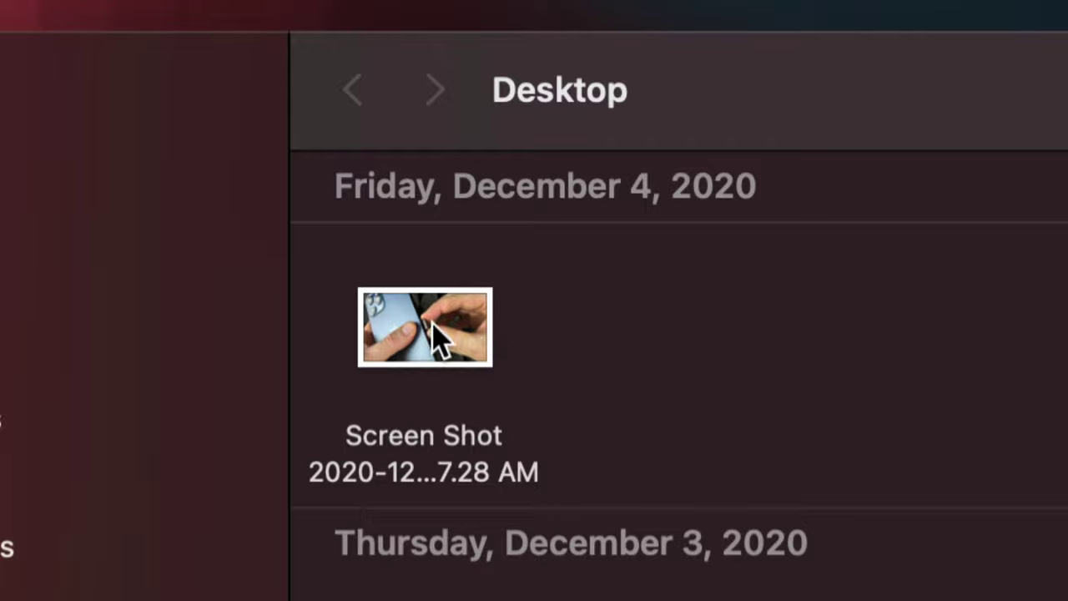
click(458, 332)
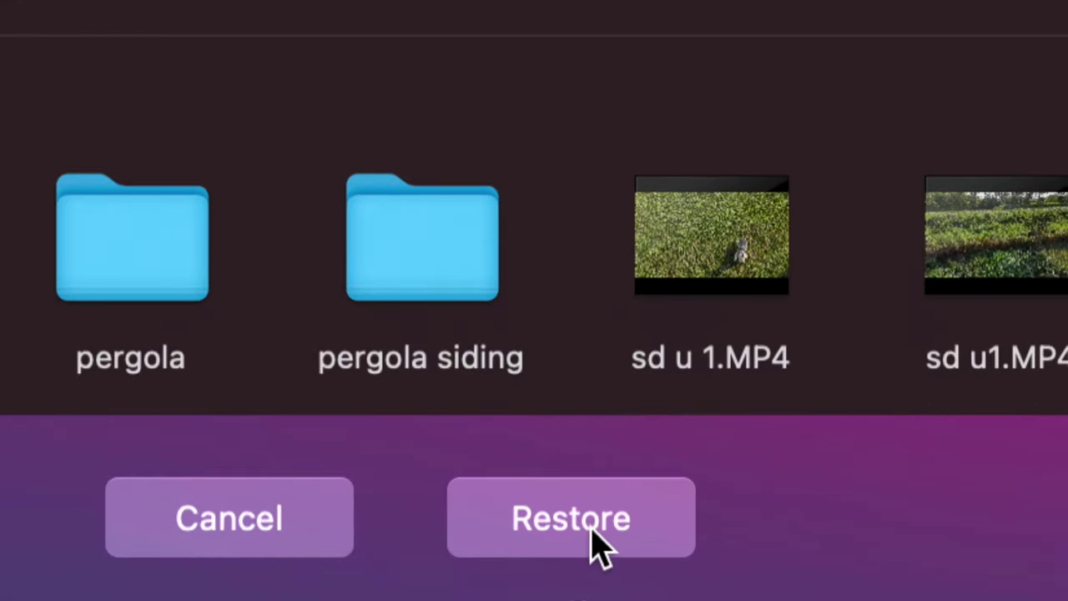
click(628, 534)
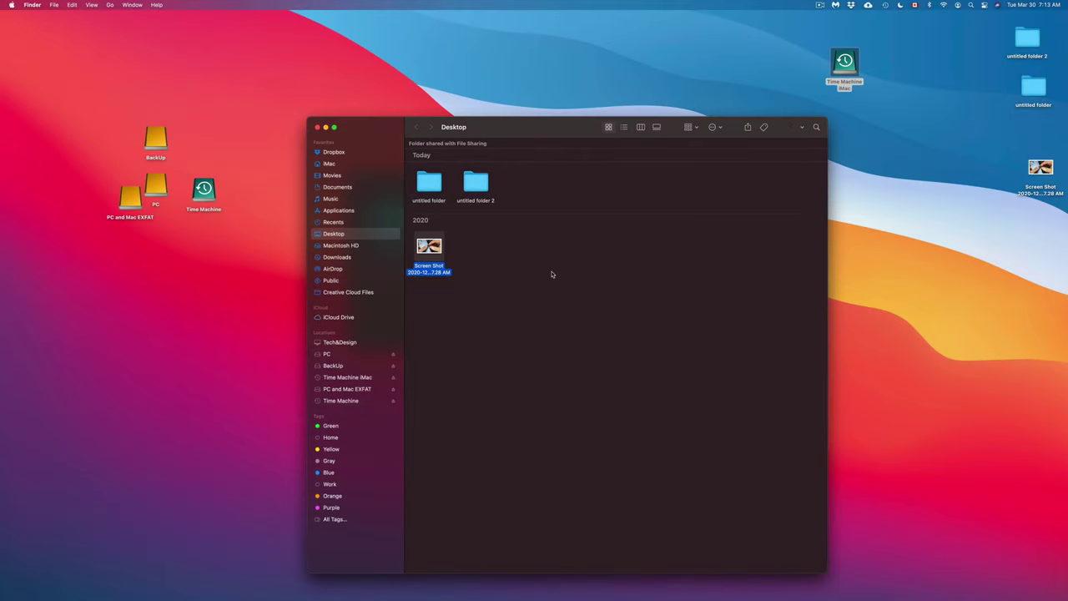
Step: Move the restored screenshot away from the desktop's edge, delete it, and reposition the Desktop folder window
drag(1051, 185, 989, 152)
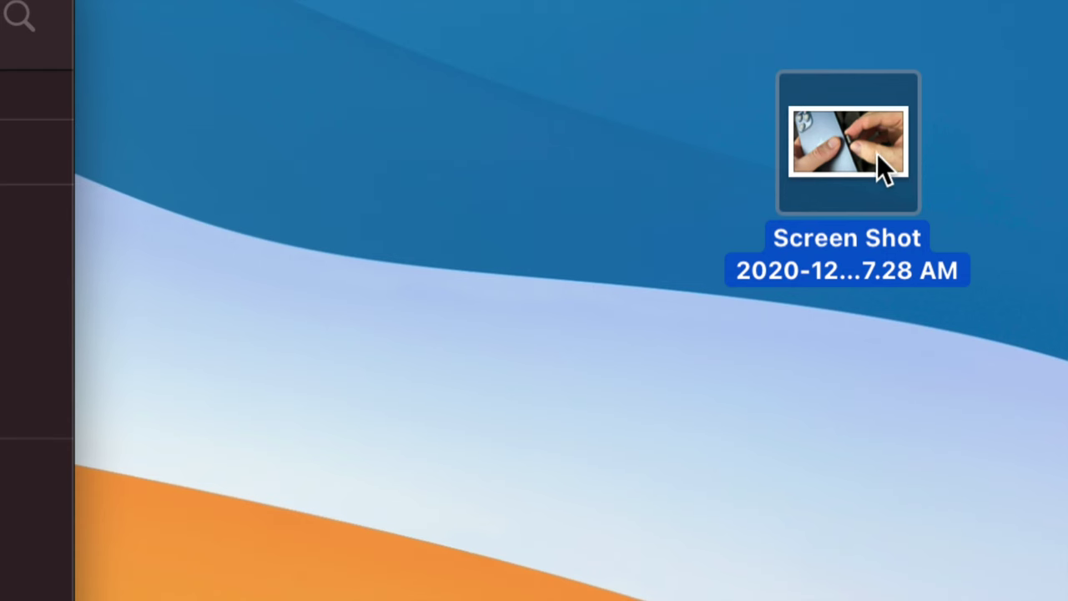
drag(879, 155, 744, 196)
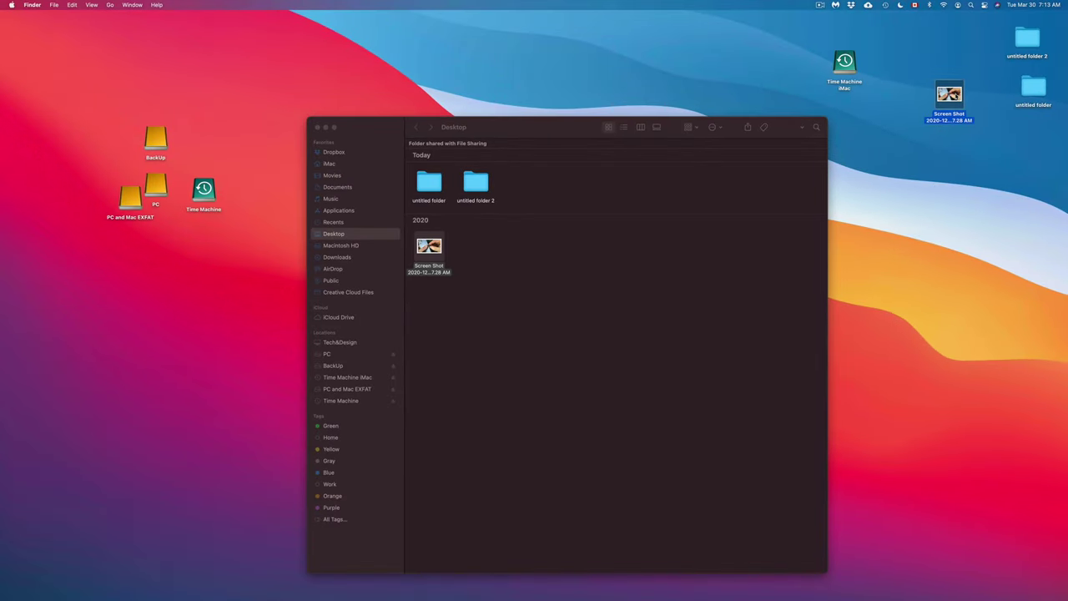
key(super+BackSpace)
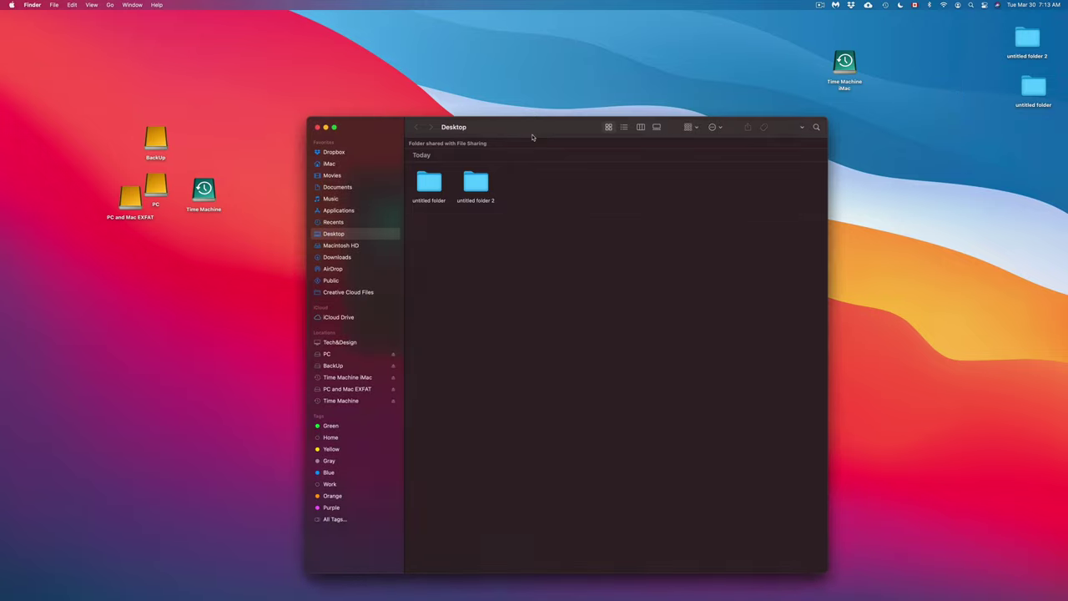
drag(531, 136, 607, 136)
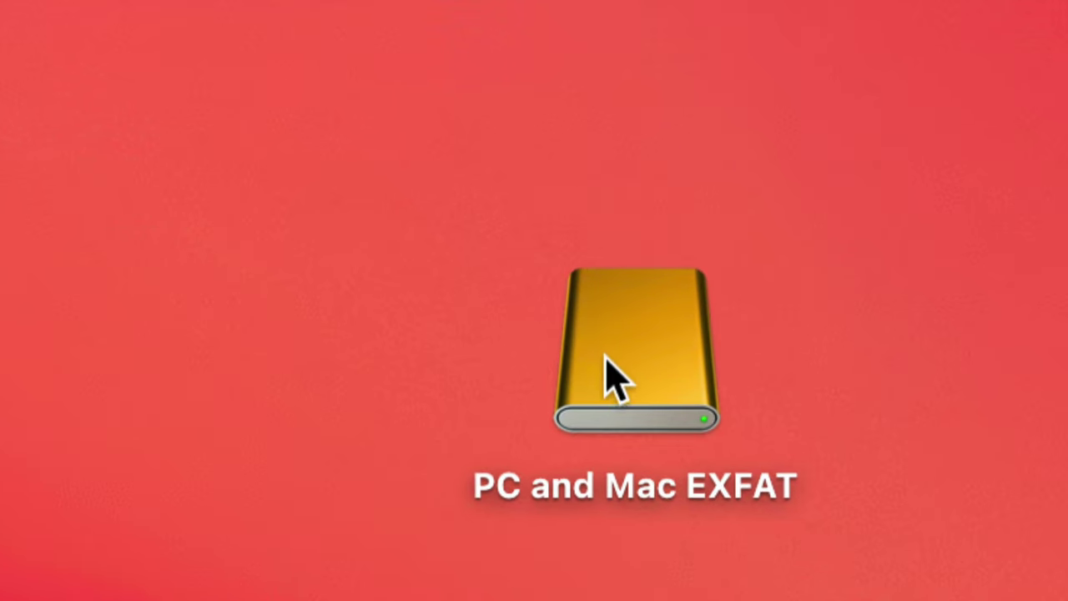
Step: Create a new folder on the PC and Mac EXFAT drive, close its window, and move the drive to the other side of Time Machine
click(605, 355)
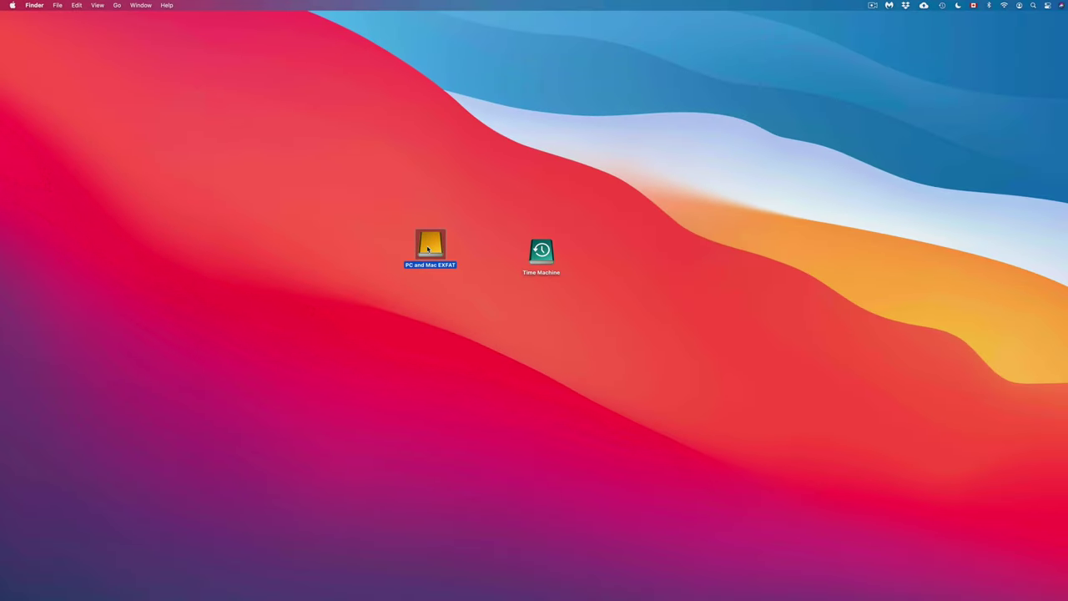
double_click(418, 248)
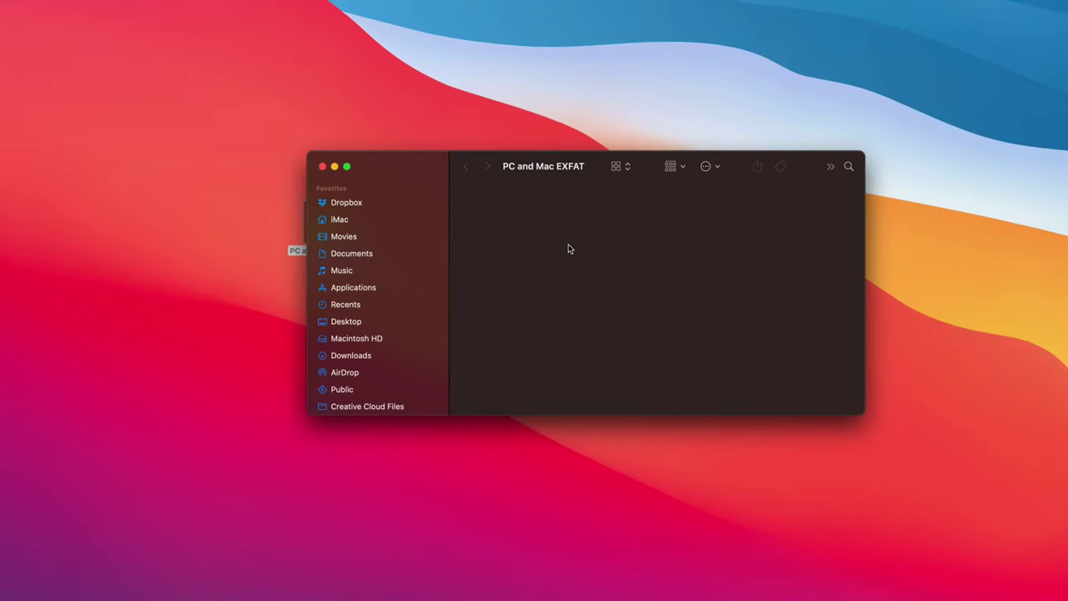
right_click(544, 246)
click(584, 252)
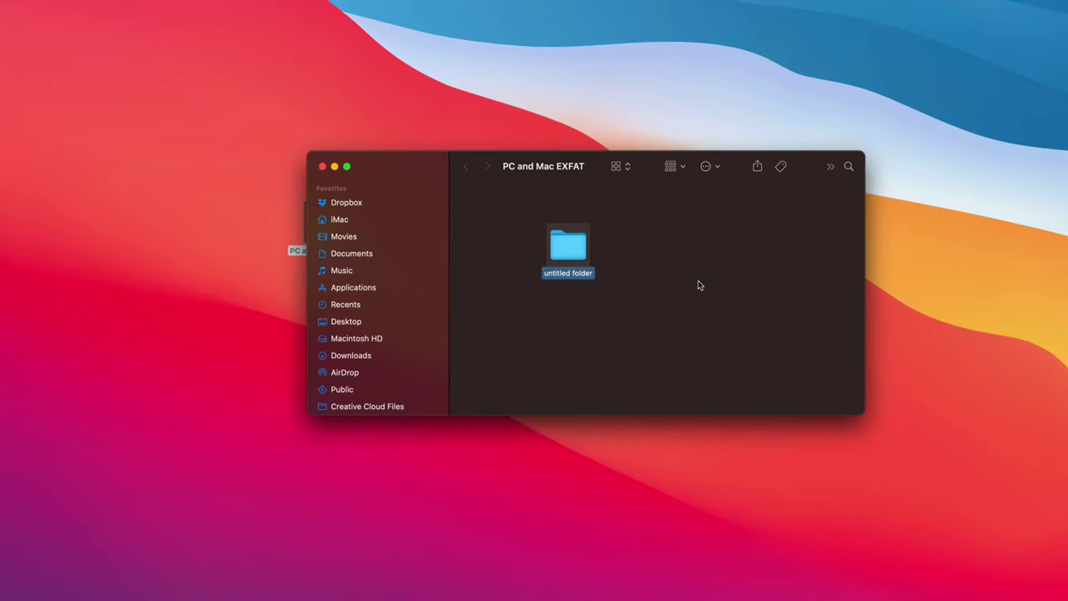
click(697, 285)
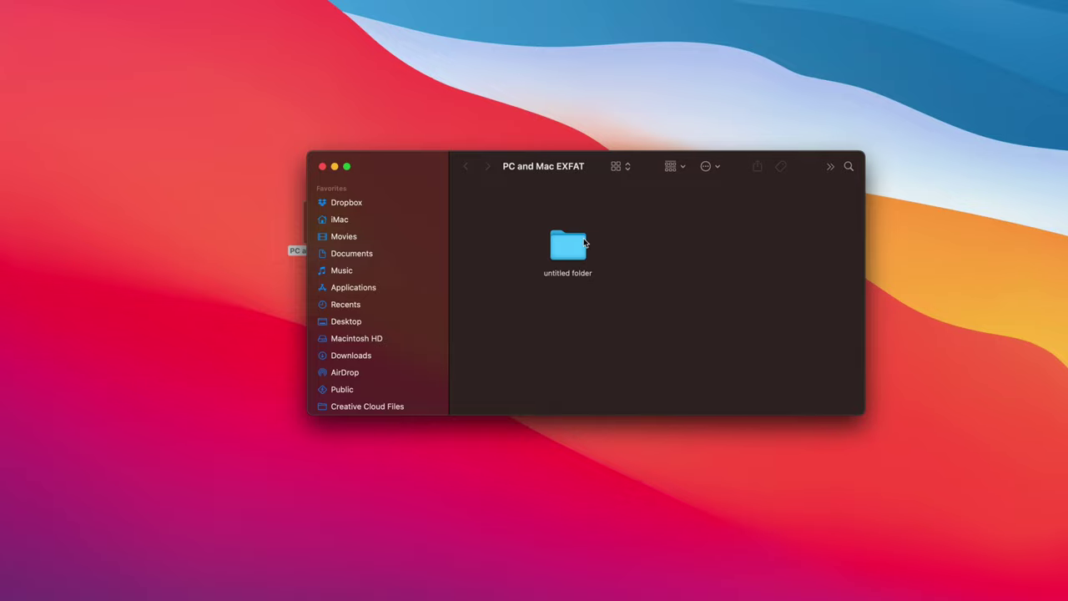
click(321, 167)
drag(341, 211, 559, 233)
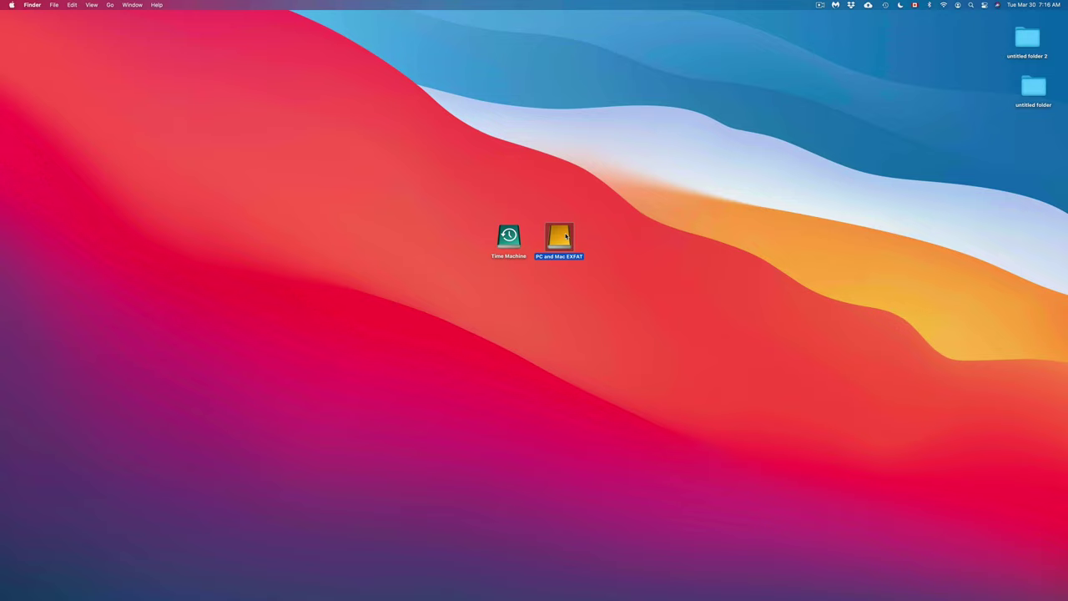
Step: Open and reposition Disk Utility, collapse the Fusion Drive, and leave the external CT1000MX disk expanded to list its volumes
click(702, 579)
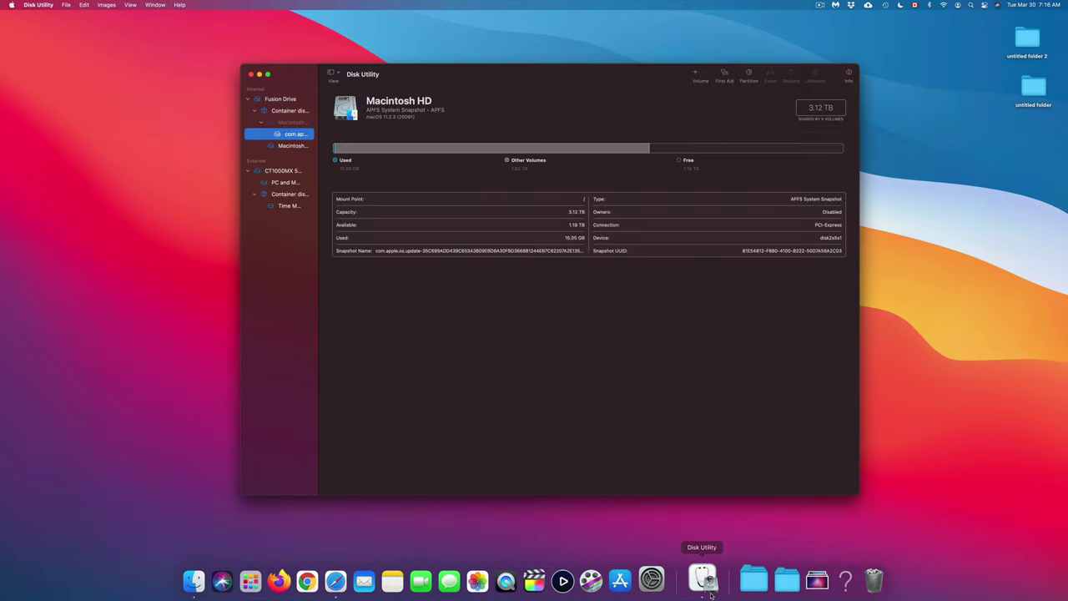
drag(301, 73, 346, 74)
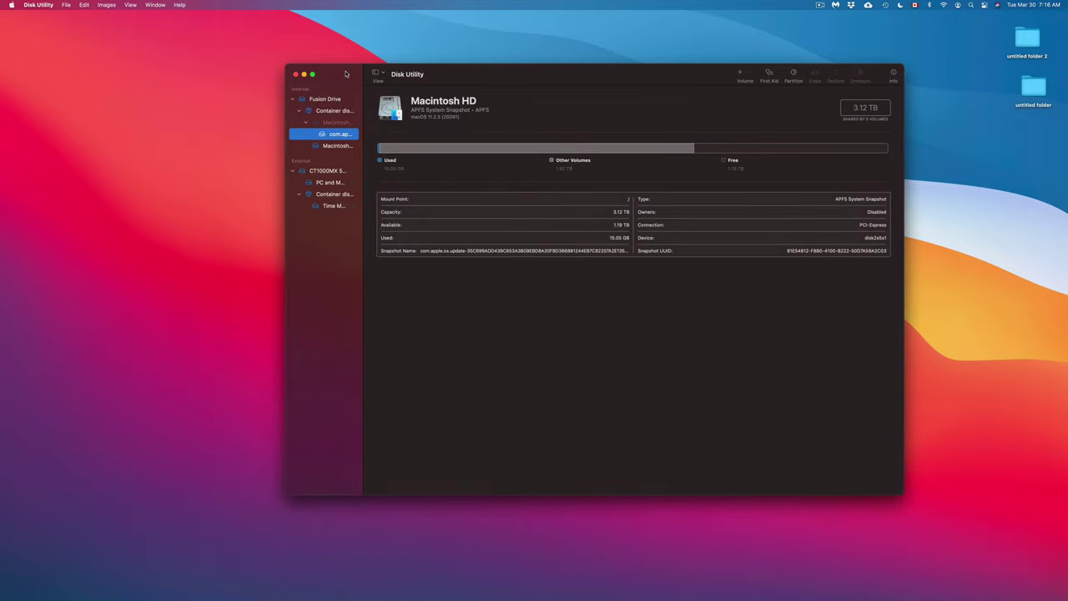
click(292, 99)
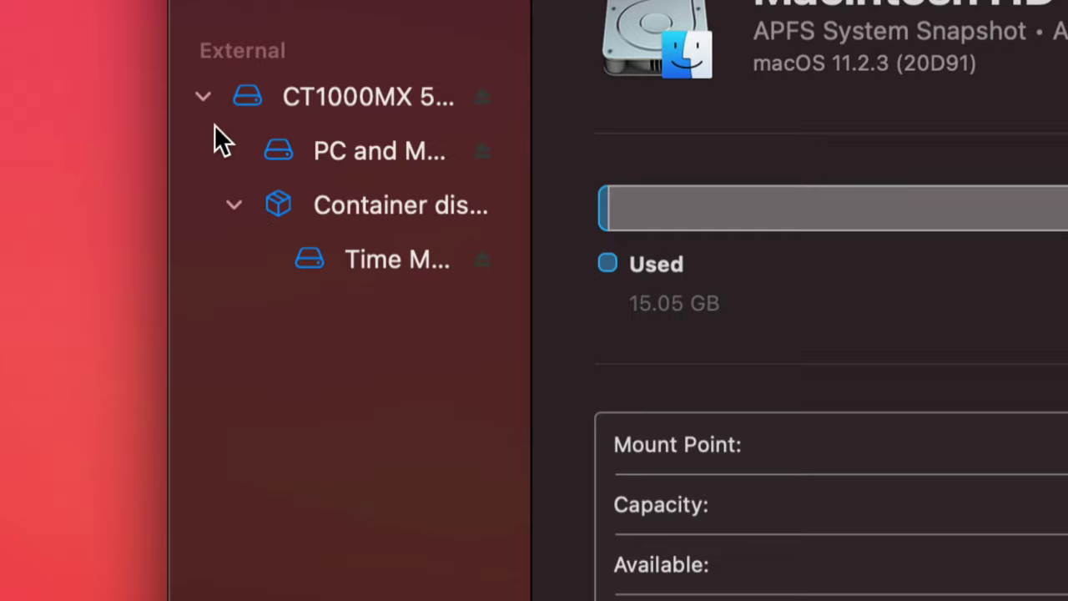
click(203, 96)
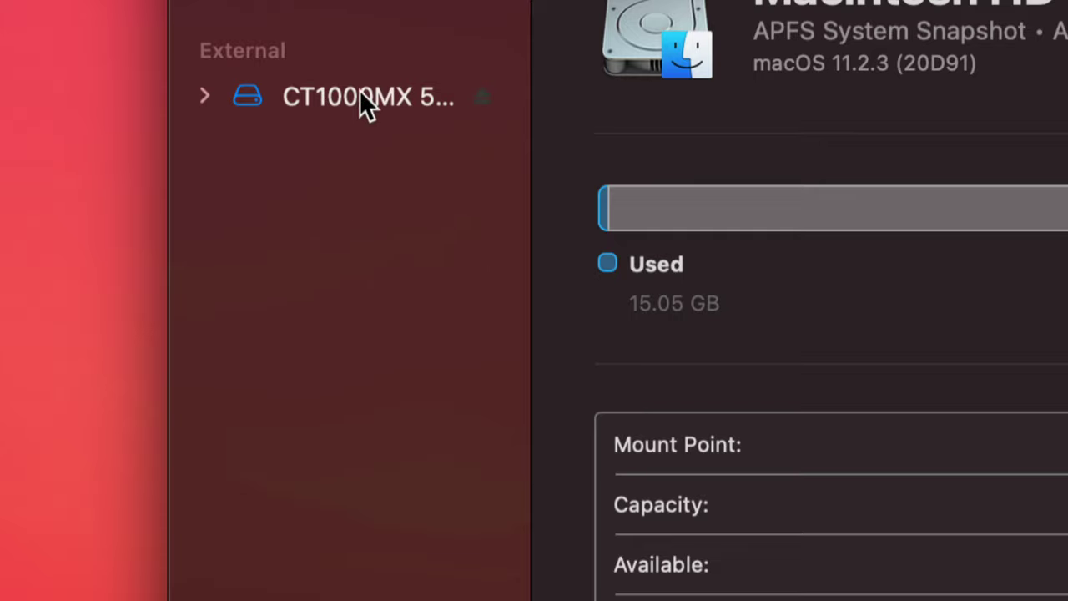
click(203, 96)
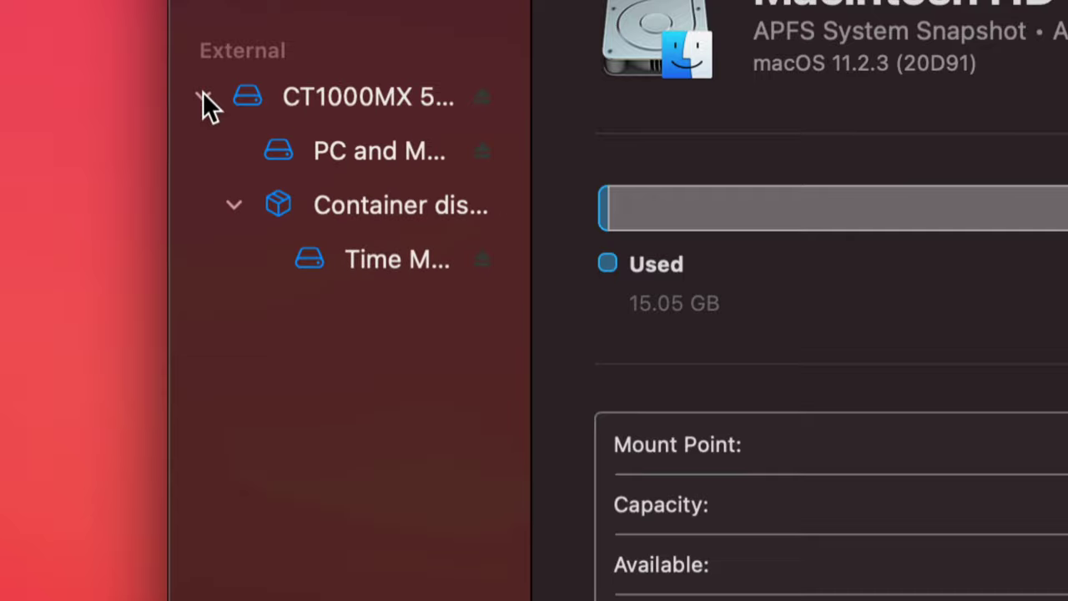
click(203, 96)
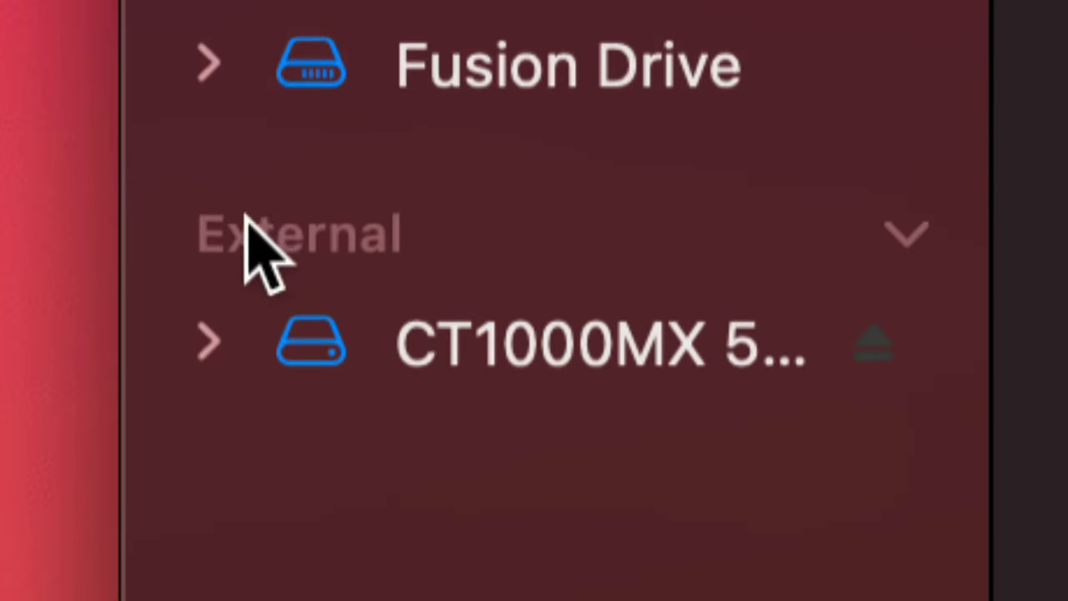
click(227, 333)
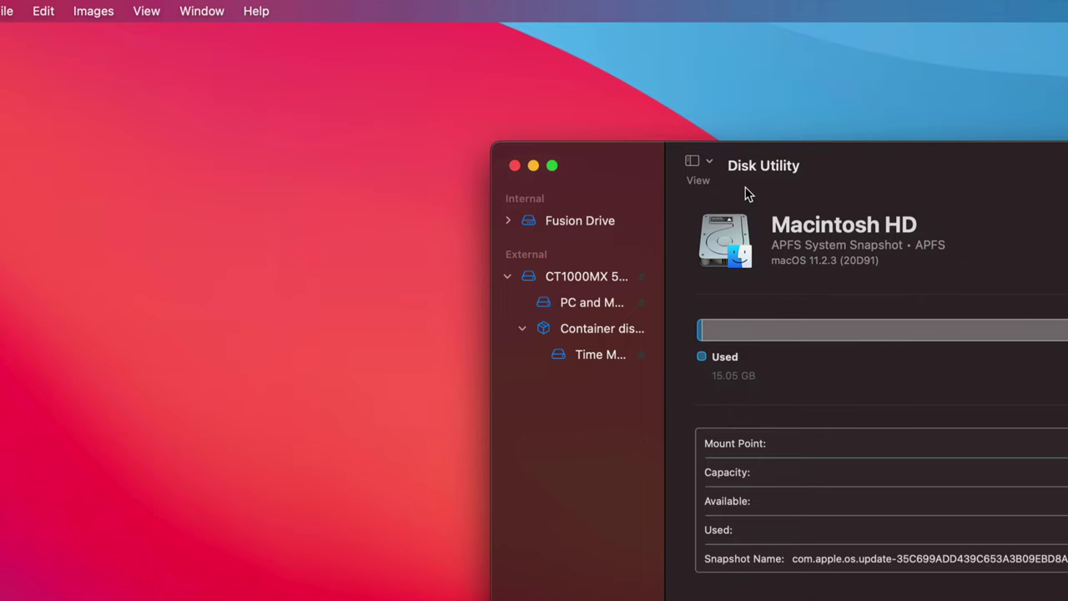
drag(663, 39, 30, 0)
drag(314, 103, 293, 91)
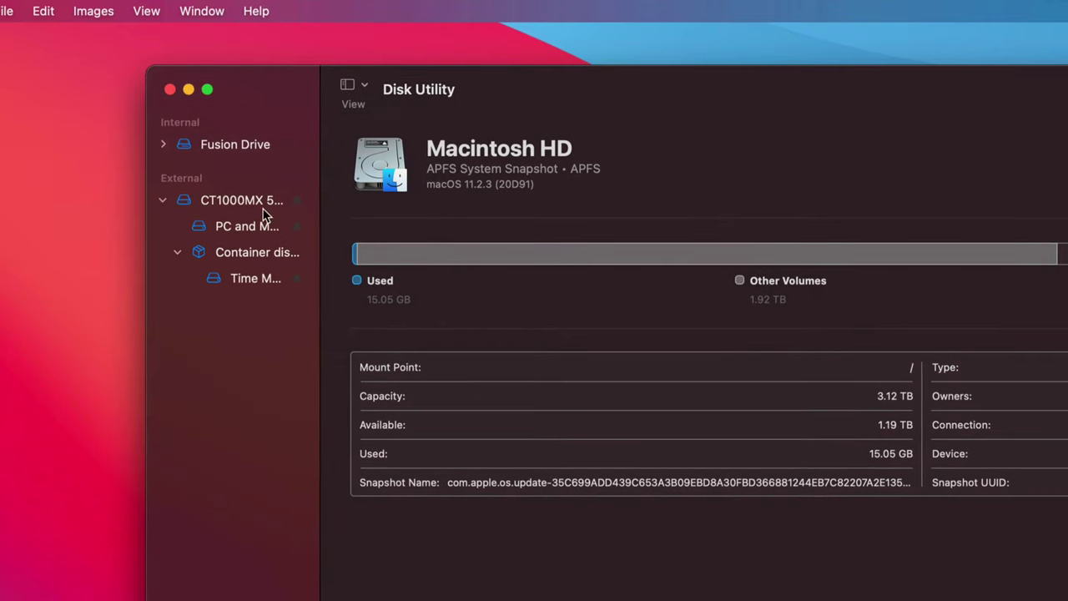
Step: Compare the format and capacity details of the PC and Mac EXFAT and Time Machine volumes
click(251, 230)
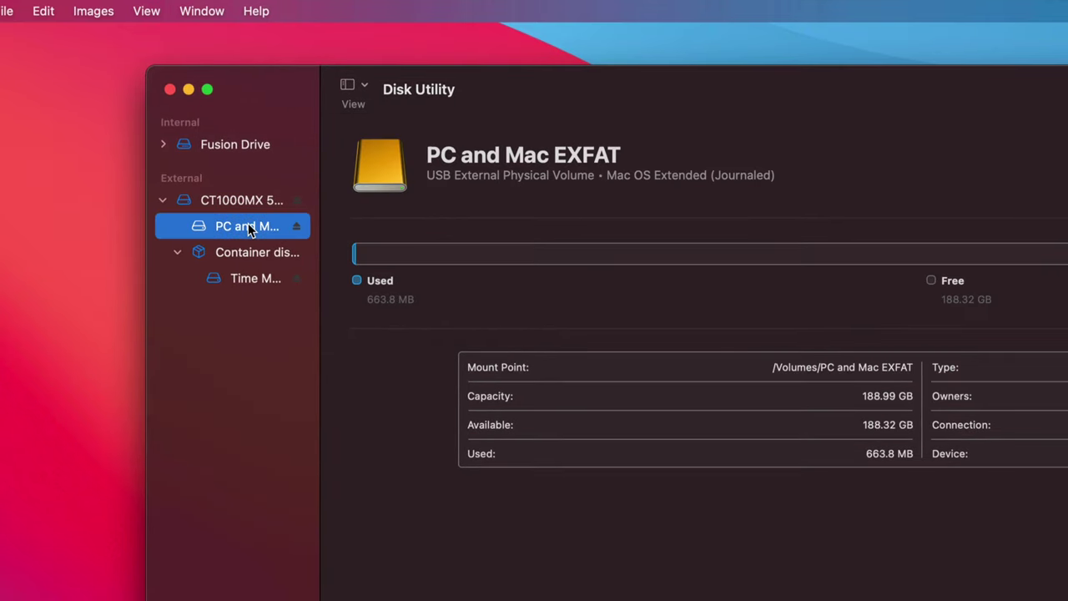
click(253, 275)
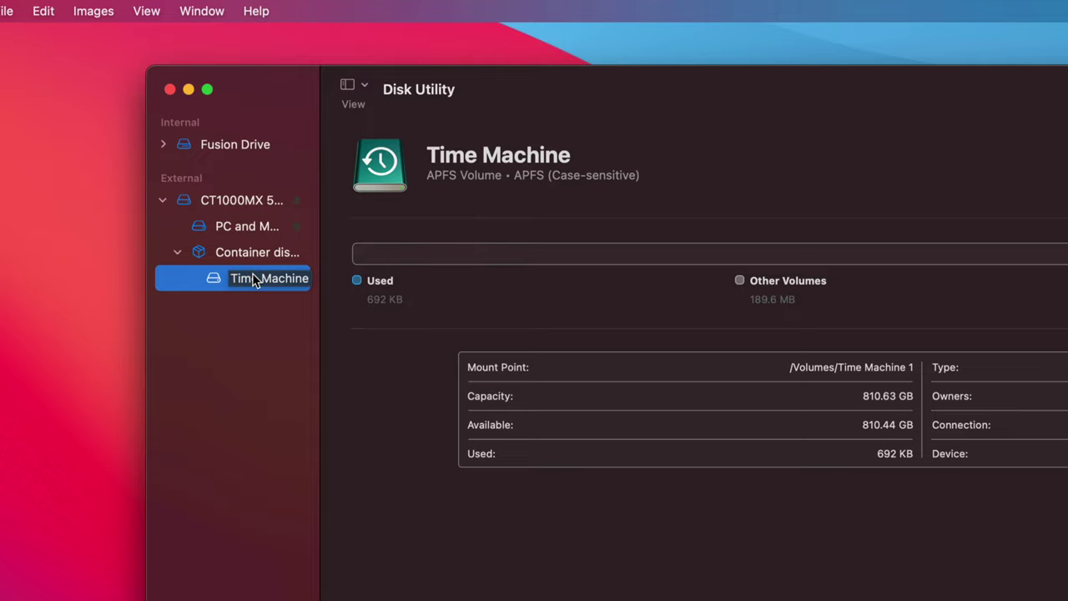
click(247, 229)
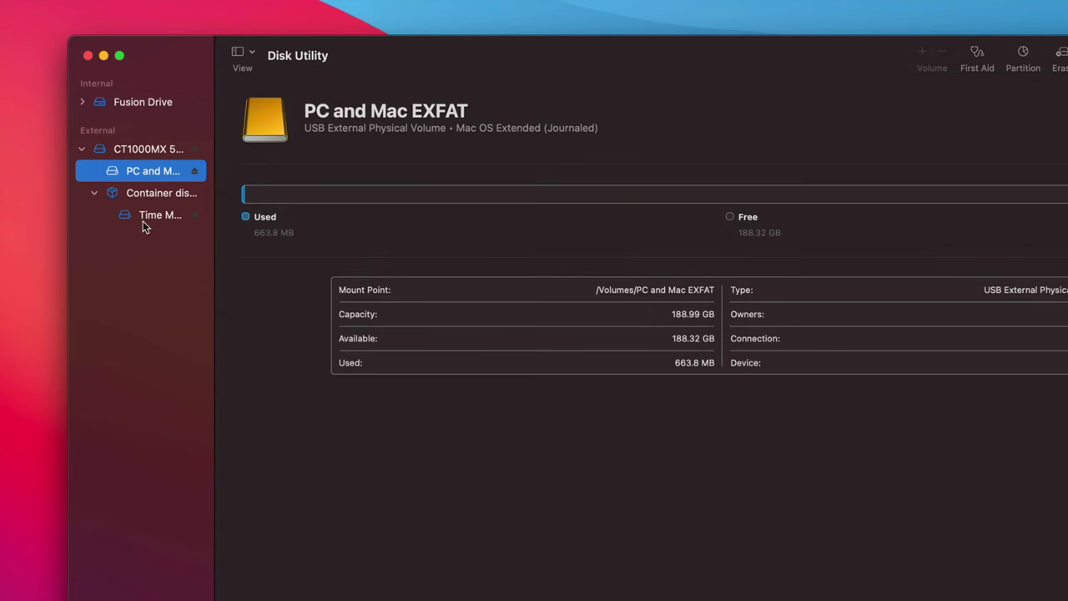
click(138, 216)
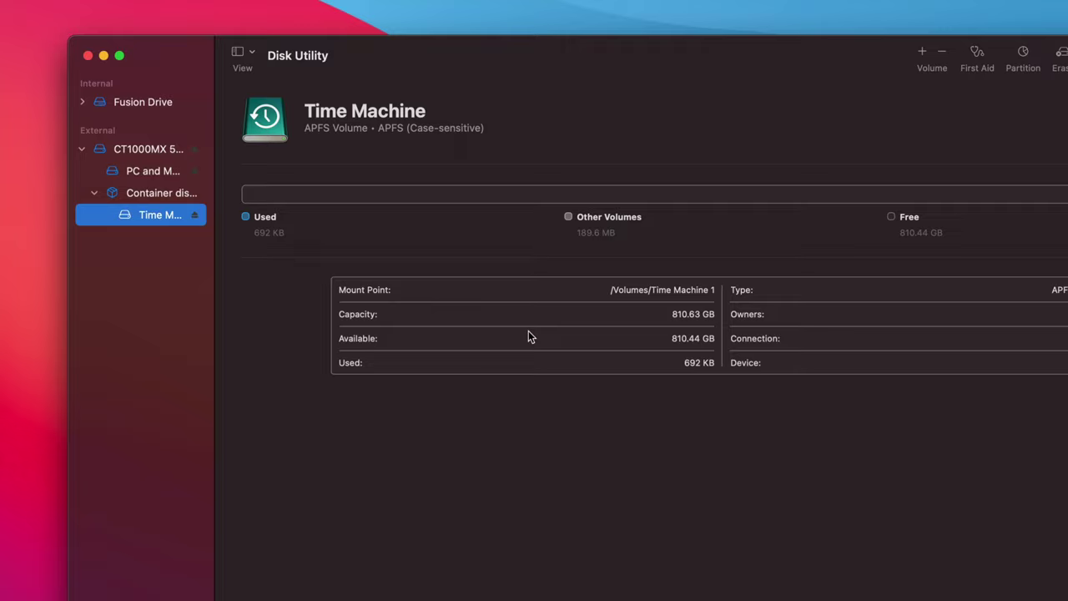
Step: Open the partition layout of the external CT1000MX disk and compare the format and size of its PC and Mac EXFAT and Time Machine partitions
click(139, 177)
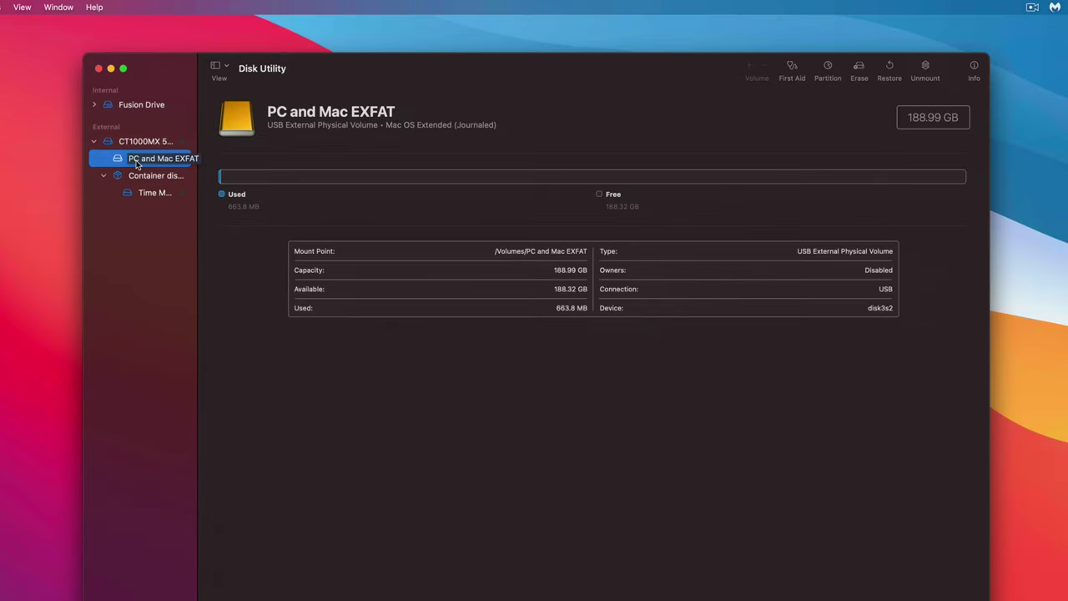
click(138, 143)
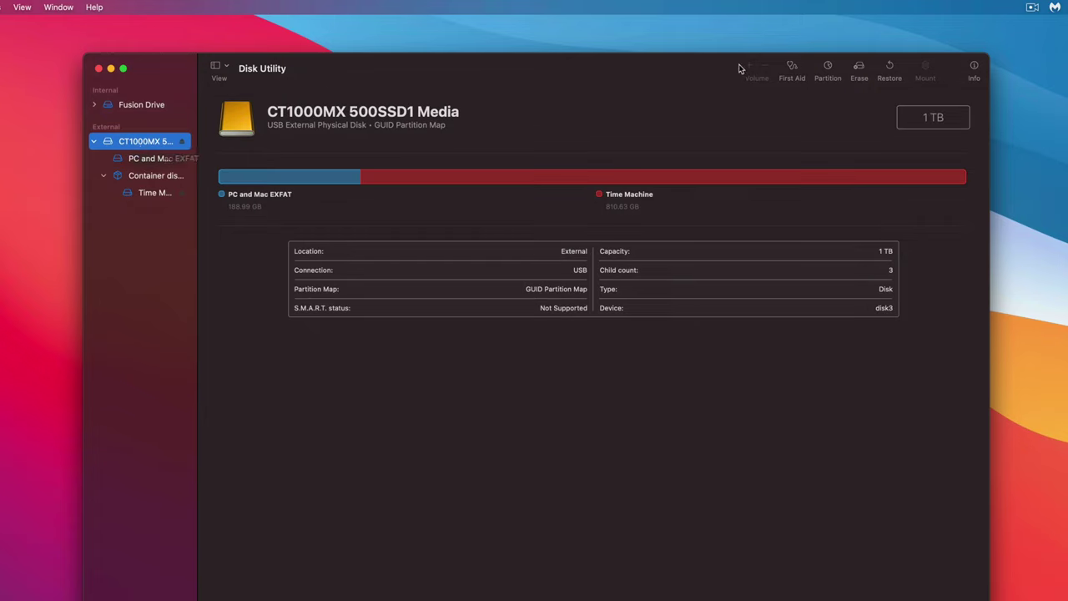
click(829, 67)
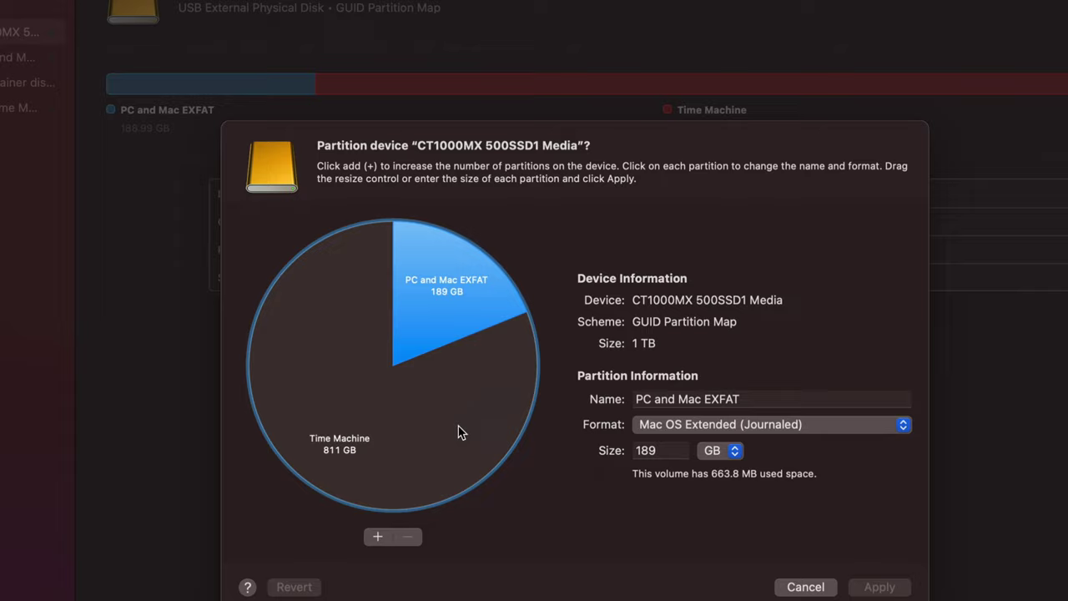
click(441, 435)
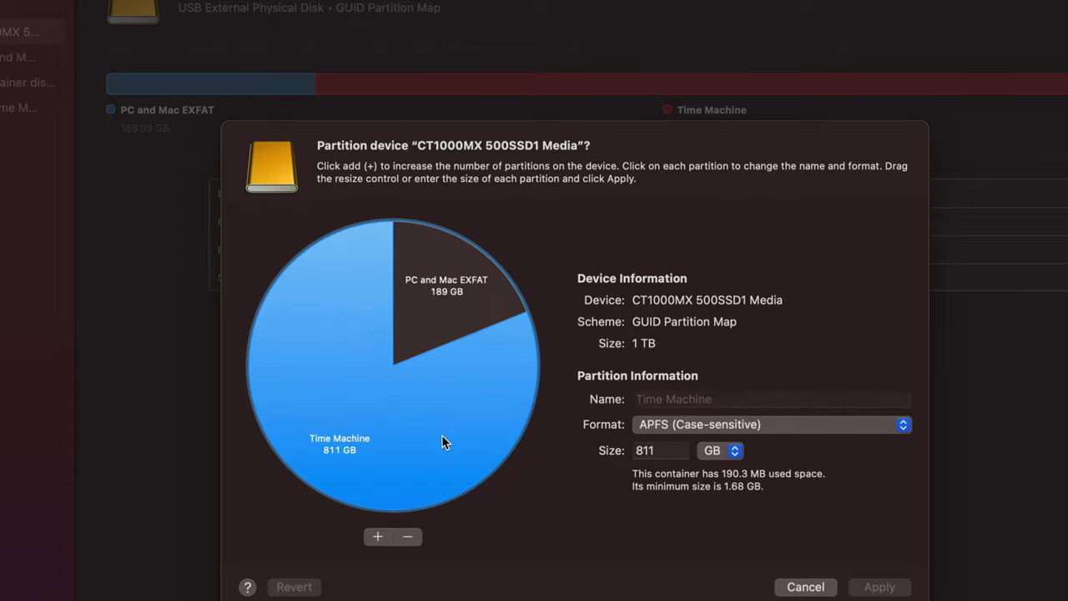
click(446, 310)
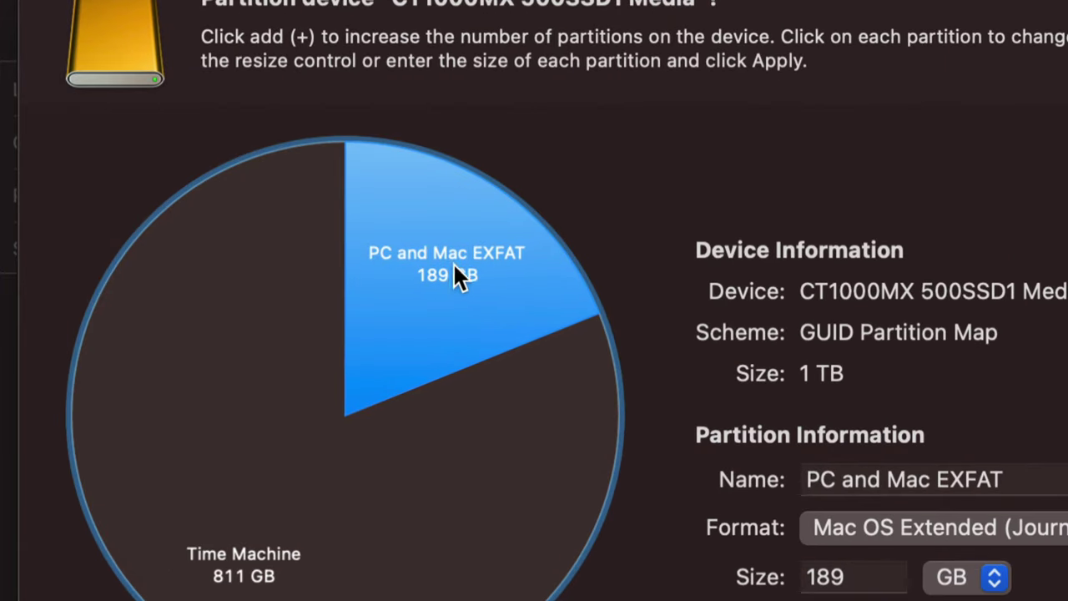
click(373, 500)
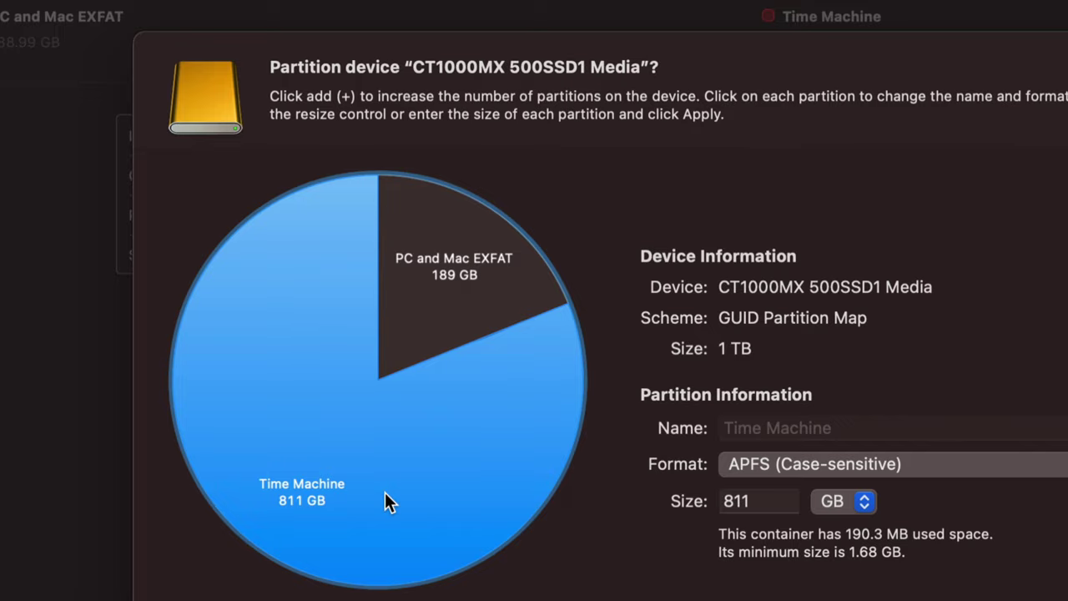
click(438, 307)
click(385, 463)
click(432, 339)
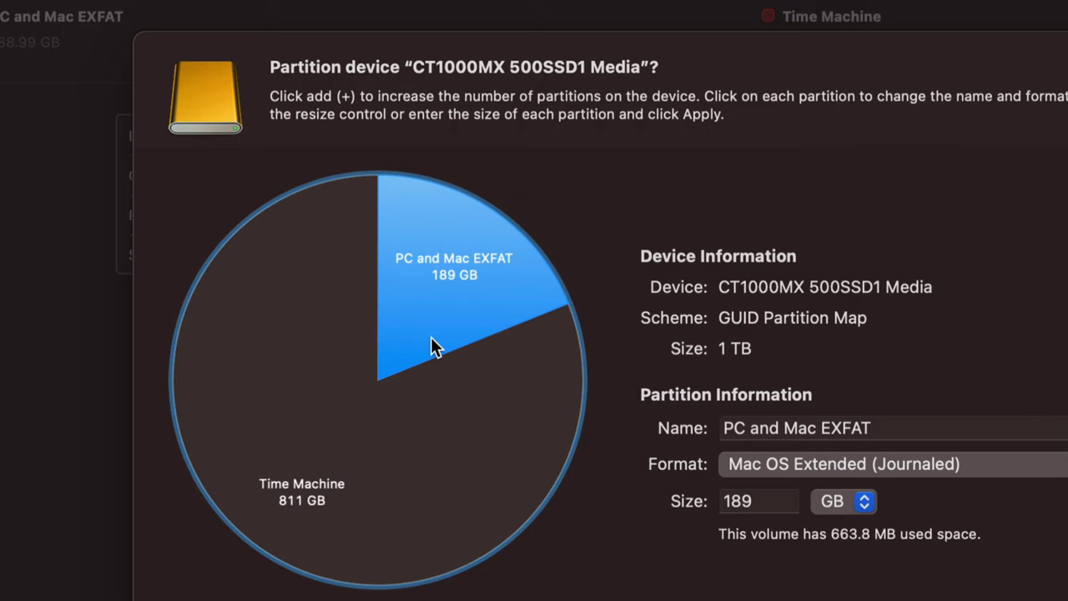
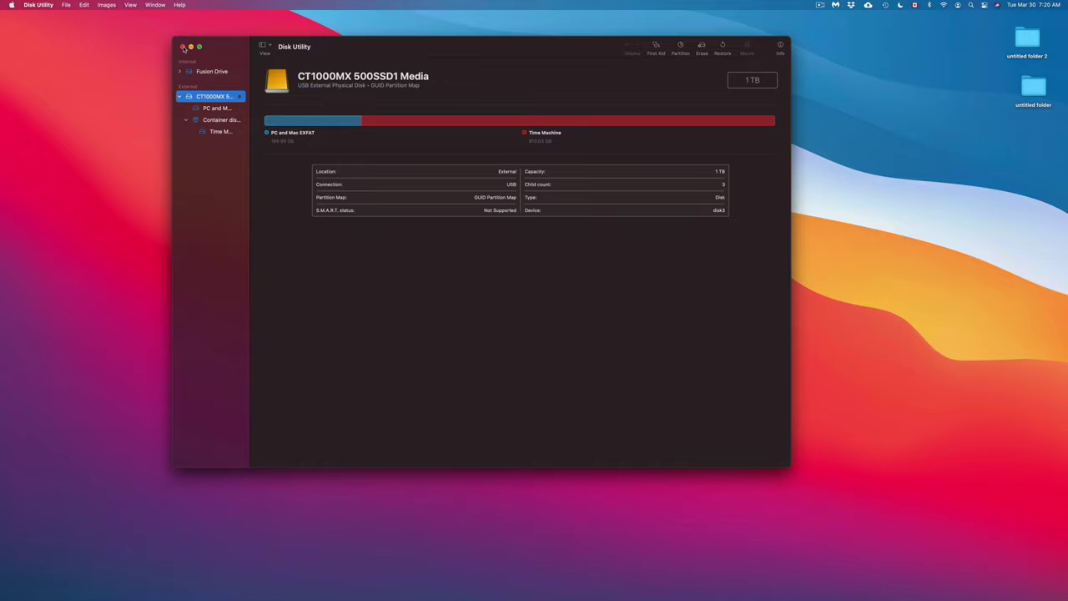
Step: Close Disk Utility and shift the Time Machine and PC and Mac EXFAT drives together on the desktop
click(182, 46)
shift+click(510, 238)
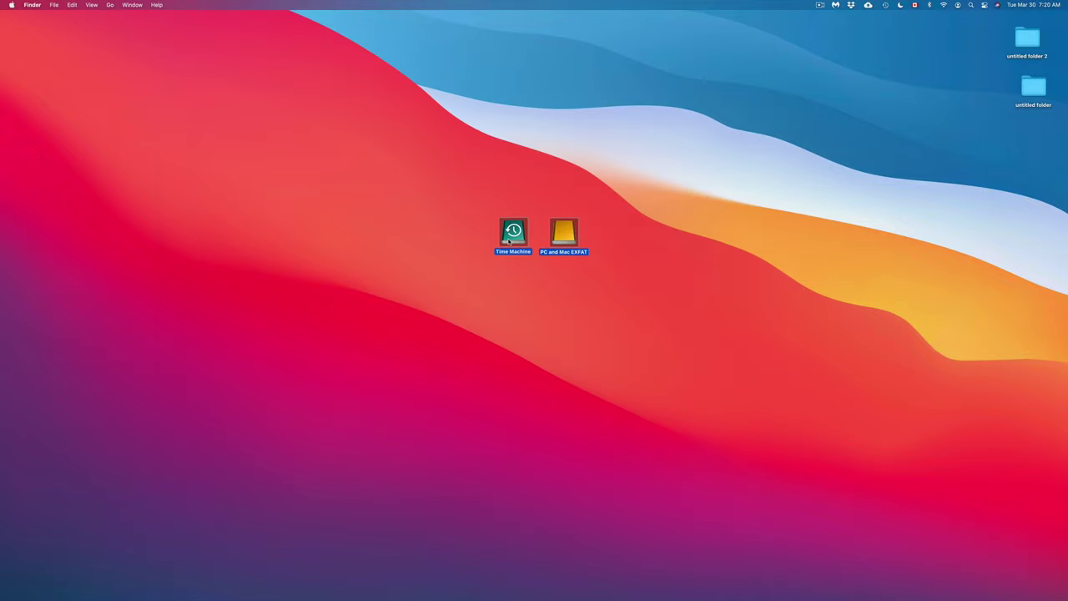
drag(511, 239, 593, 250)
click(665, 334)
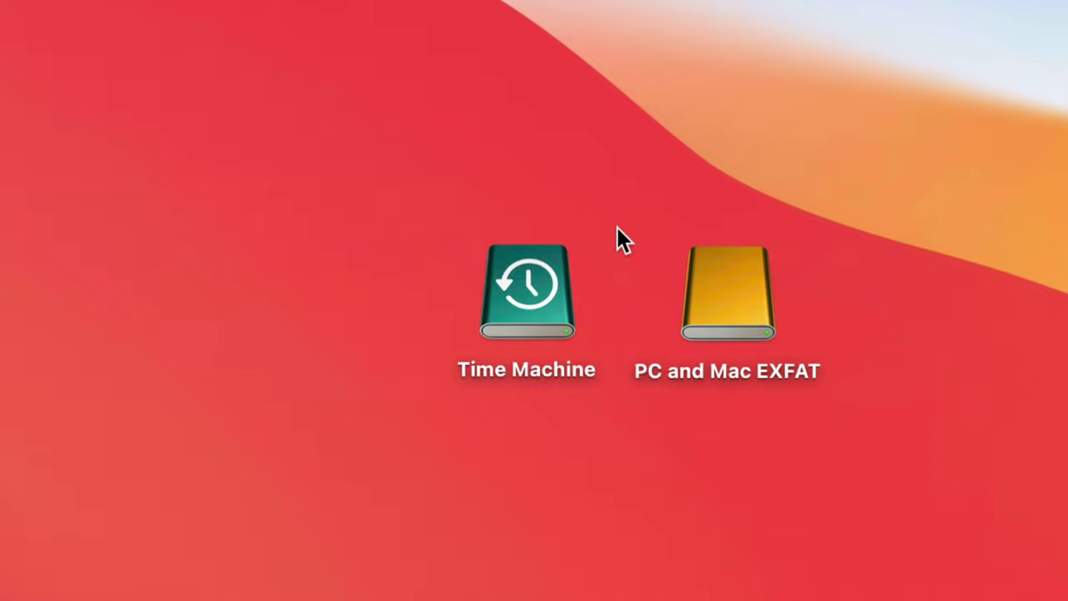
Step: Eject the PC and Mac EXFAT drive together with the other volume on the same disk
right_click(706, 294)
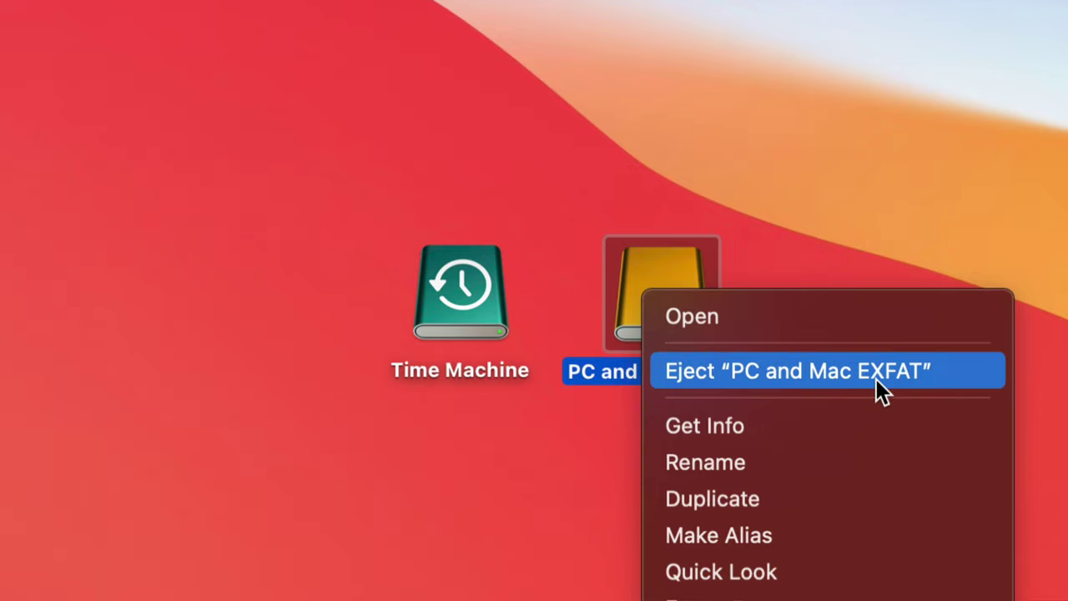
key(alt)
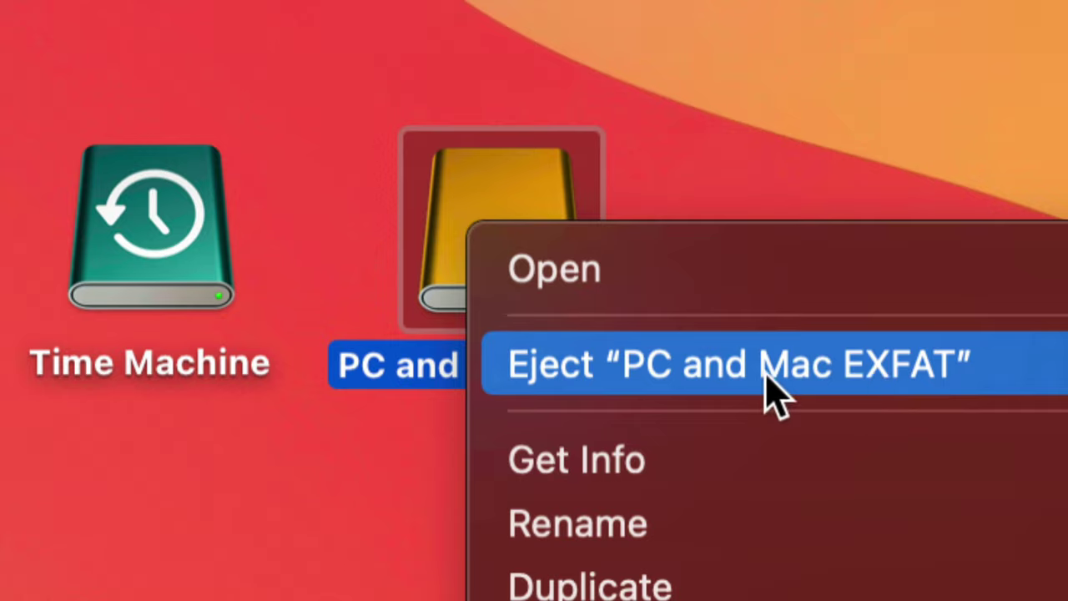
click(684, 400)
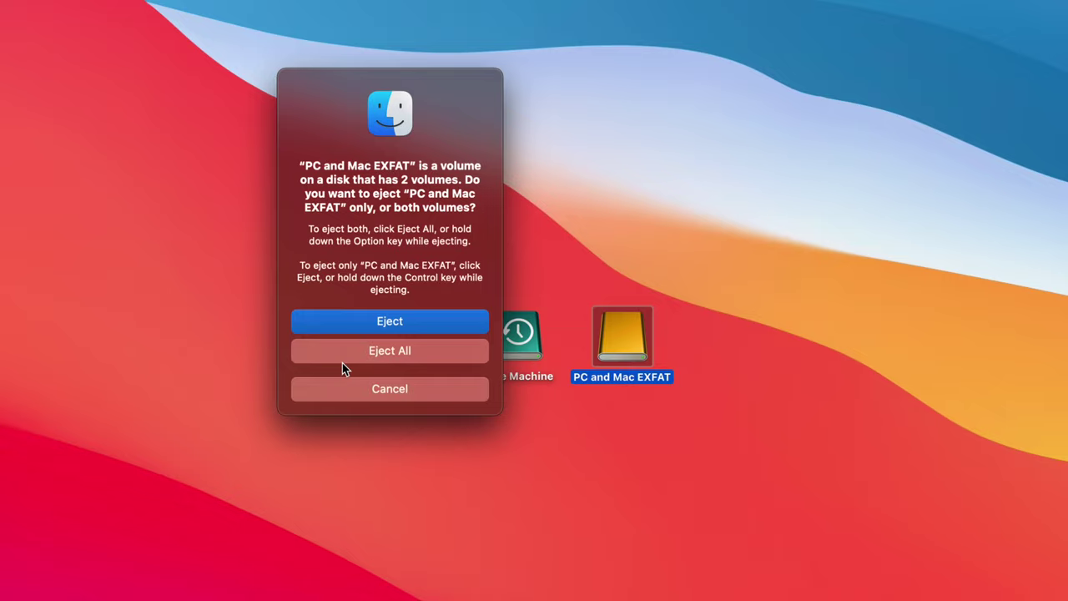
click(384, 352)
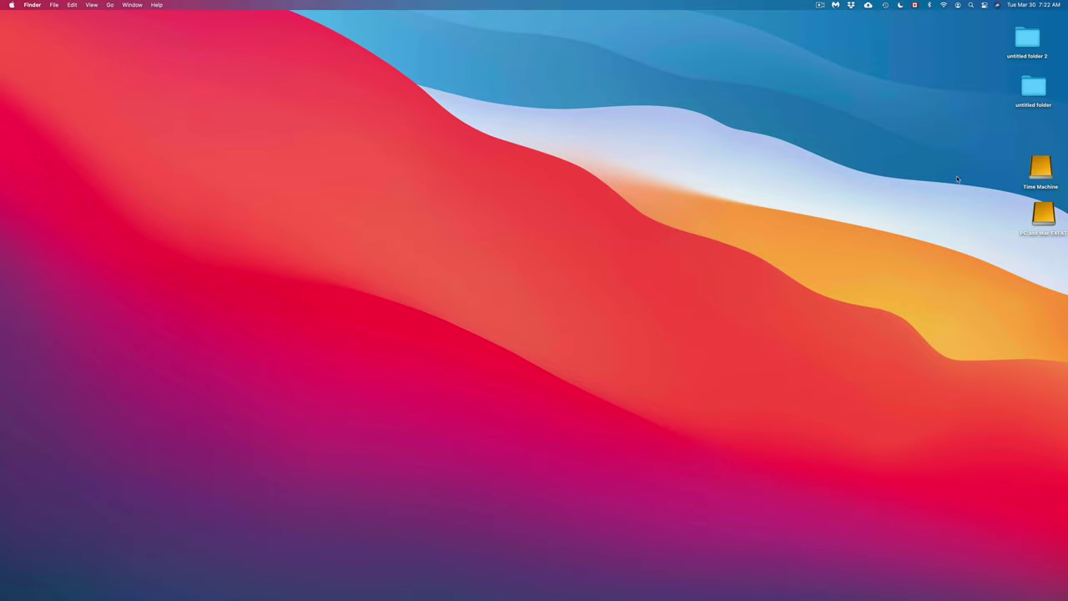
Step: Move the remounted Time Machine and PC and Mac EXFAT drives to the middle of the desktop and place them side by side
drag(964, 161, 1042, 269)
drag(1045, 173, 716, 180)
click(765, 172)
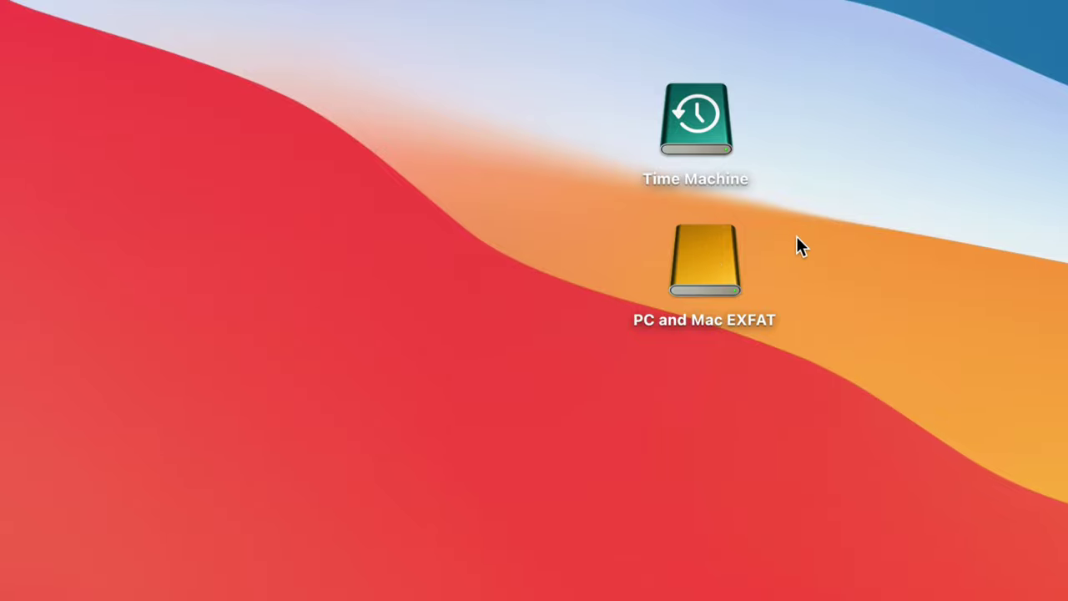
drag(747, 180, 426, 417)
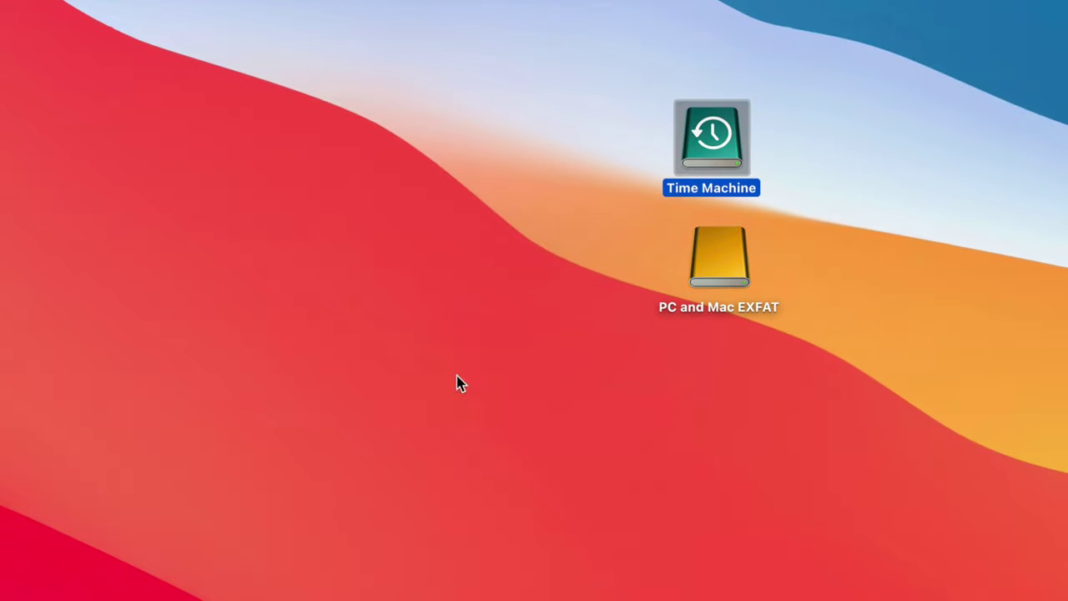
drag(723, 268, 576, 375)
click(496, 375)
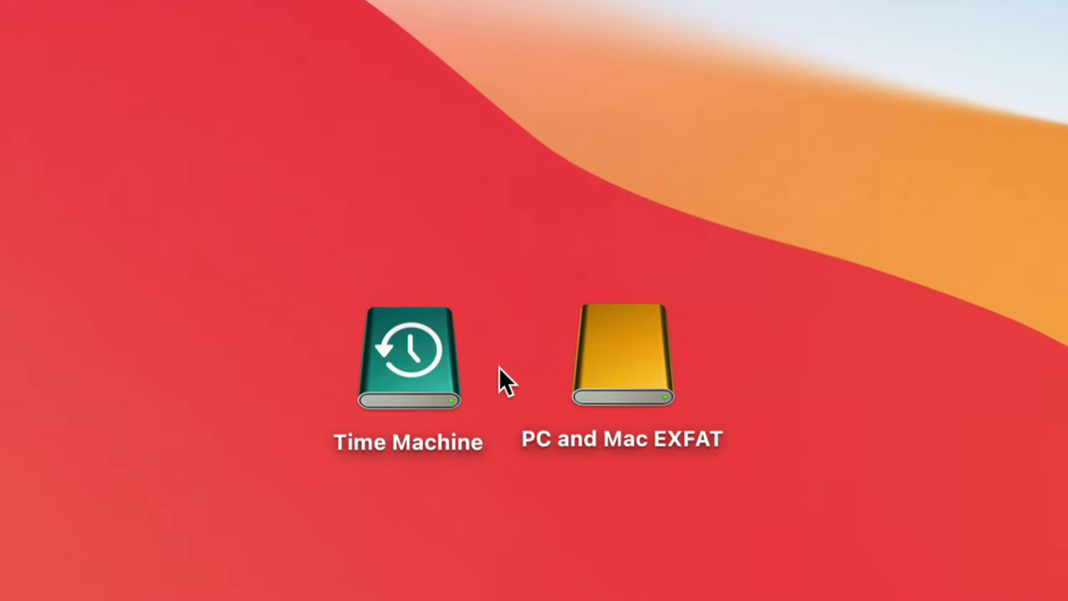
drag(601, 374, 619, 381)
click(409, 375)
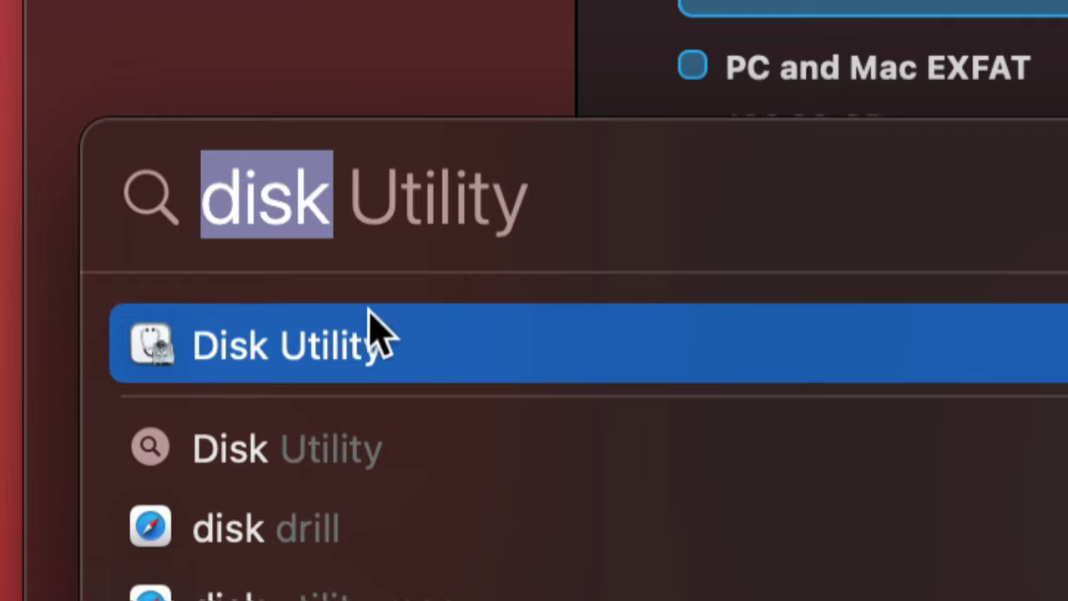
Step: Bring up the external CT1000MX disk in Disk Utility and check that the sidebar is set to Show All Devices
click(167, 381)
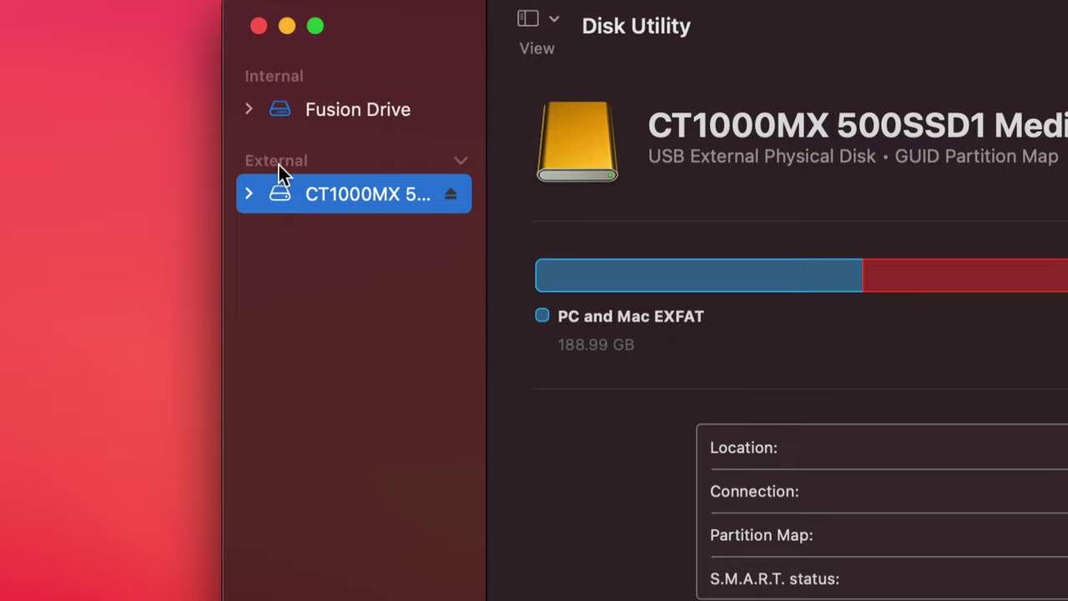
click(553, 22)
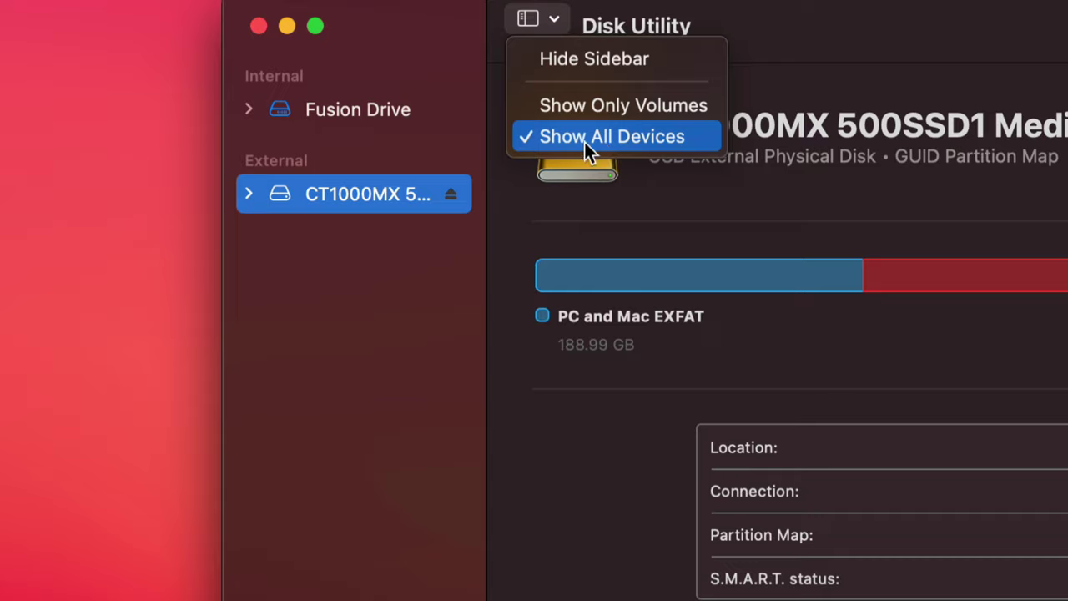
click(337, 288)
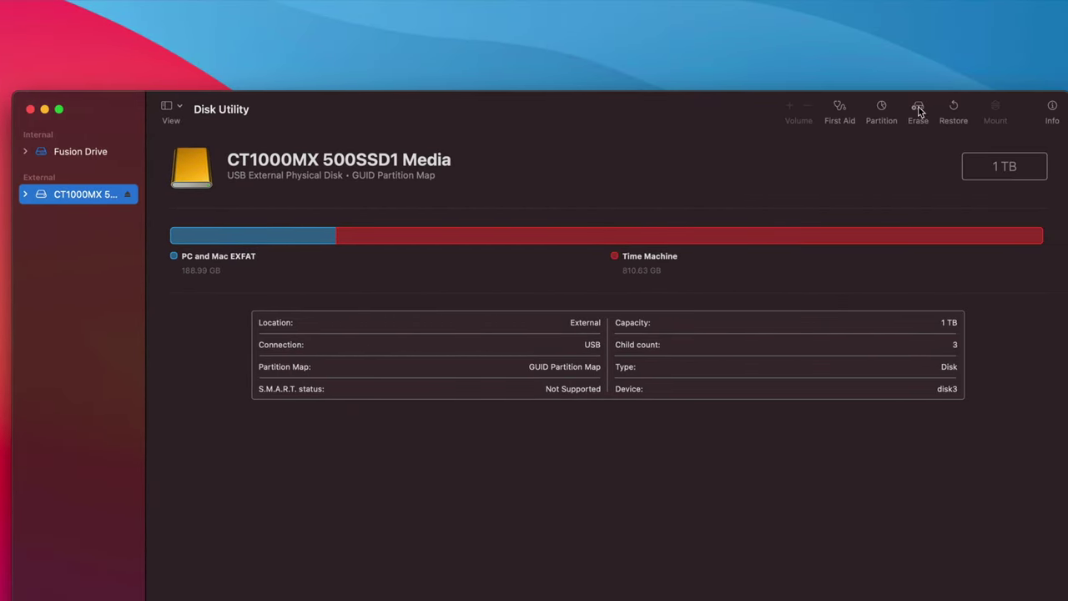
Step: Erase the whole CT1000MX disk as Untitled with the Mac OS Extended (Journaled) format and GUID Partition Map scheme
click(917, 109)
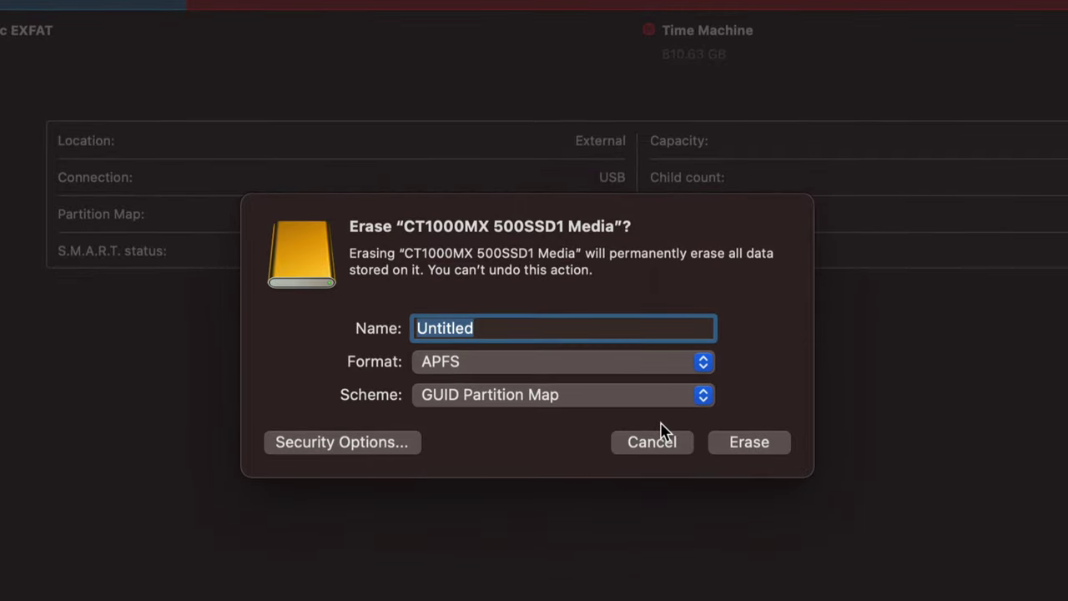
click(686, 364)
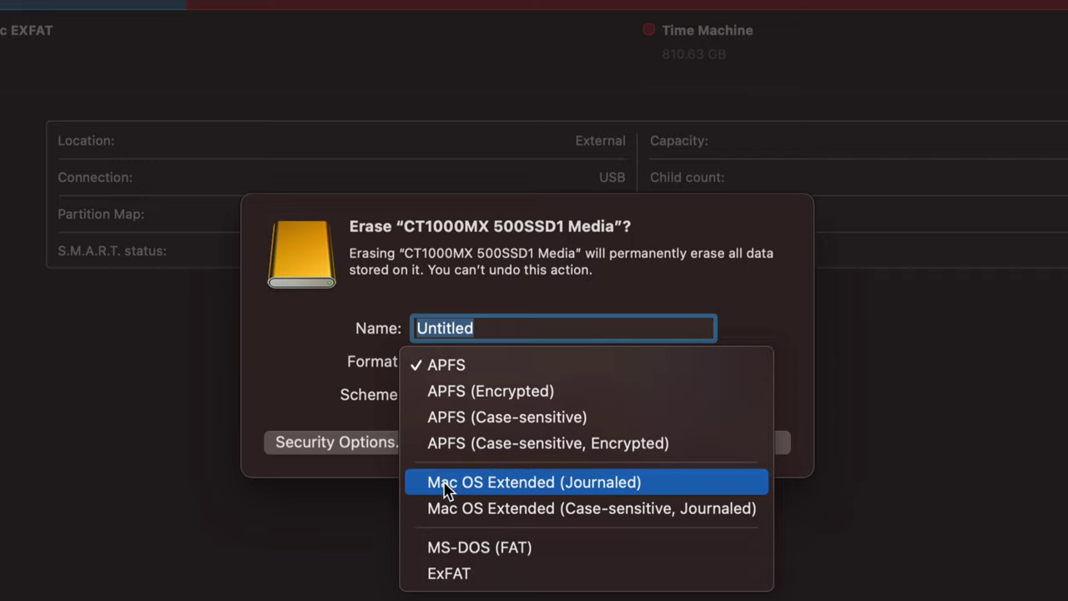
click(532, 486)
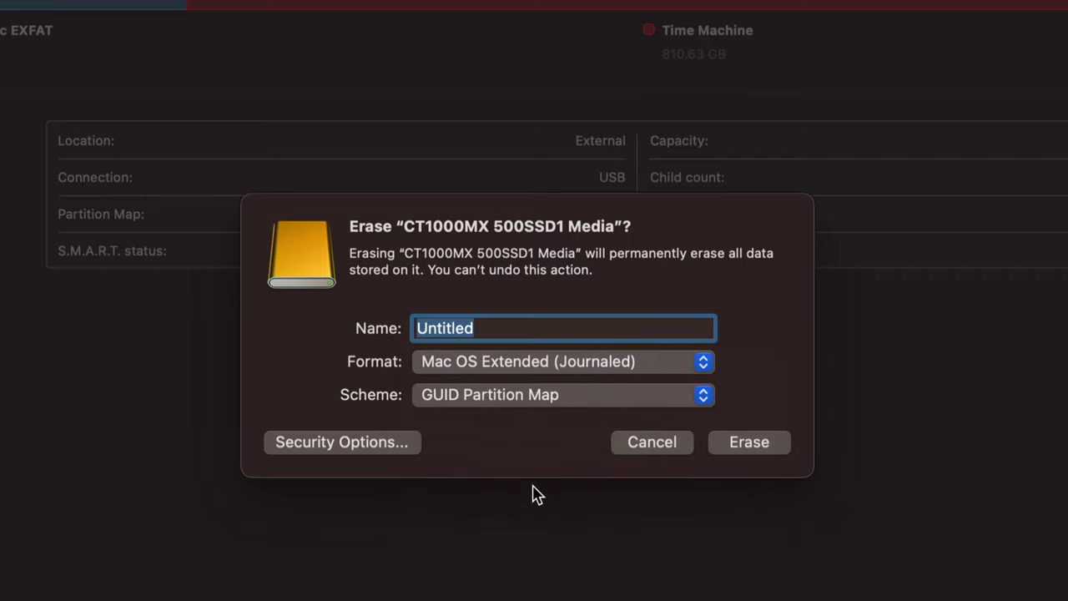
click(756, 446)
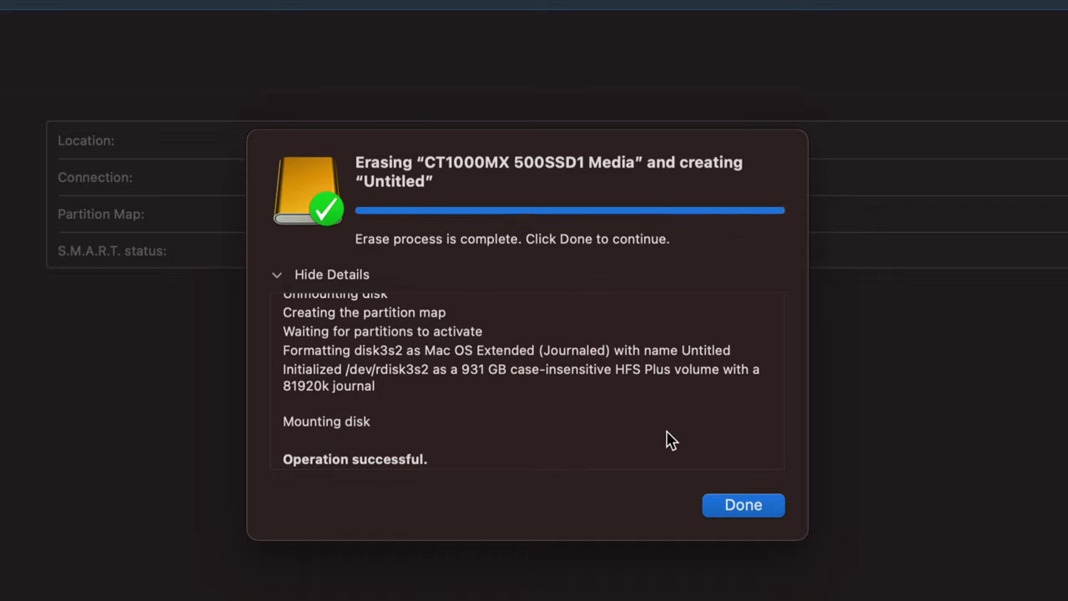
click(758, 509)
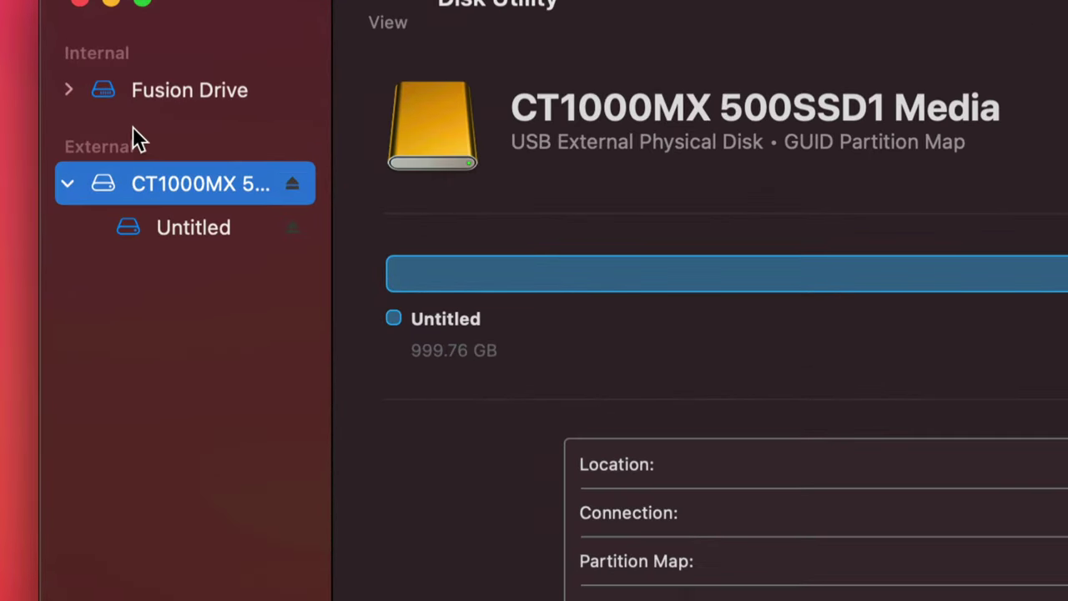
Step: Collapse and re-expand the erased CT1000MX disk and view its Untitled volume
click(68, 186)
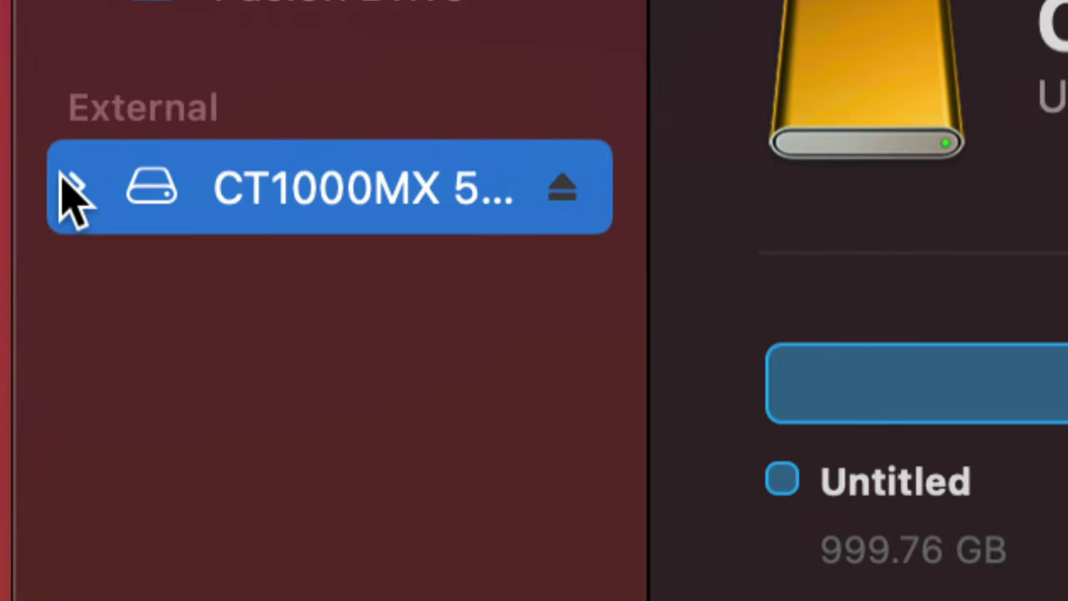
click(70, 185)
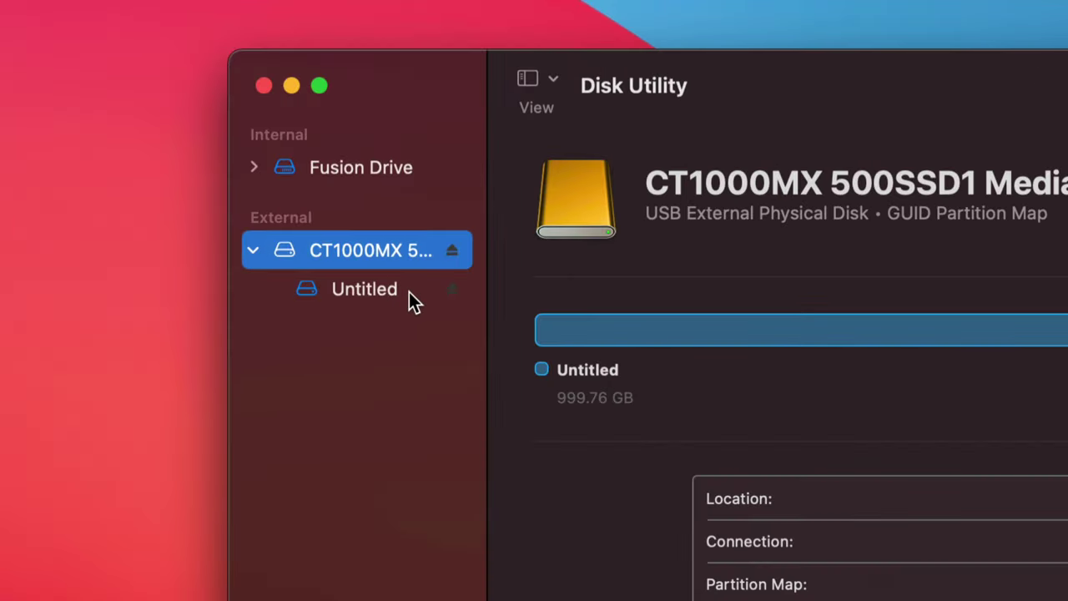
click(372, 292)
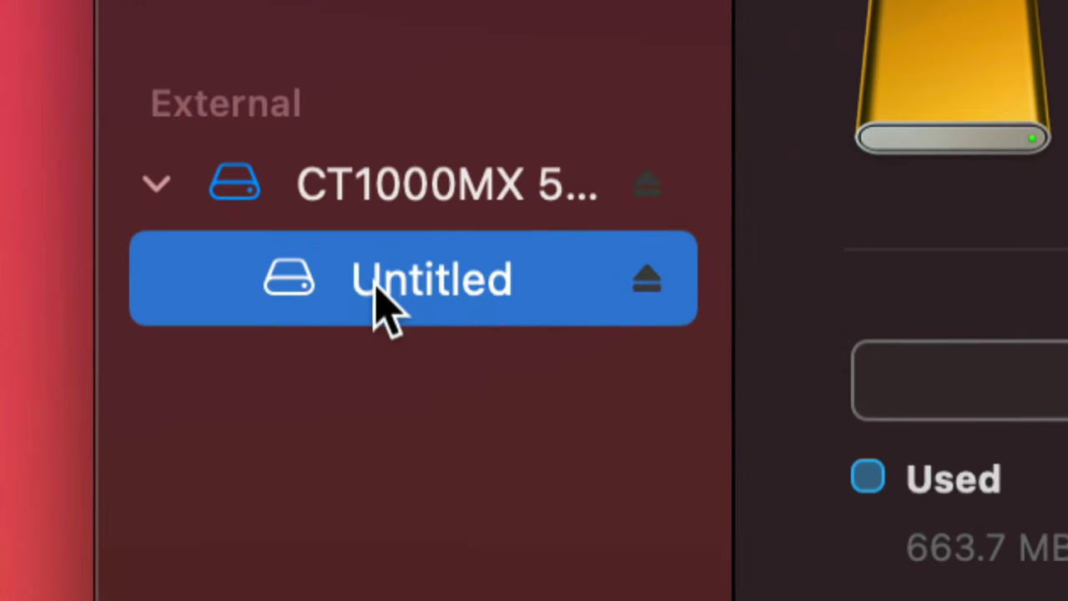
Step: Start partitioning the parent CT1000MX disk and add two partitions so it is divided into three
click(397, 203)
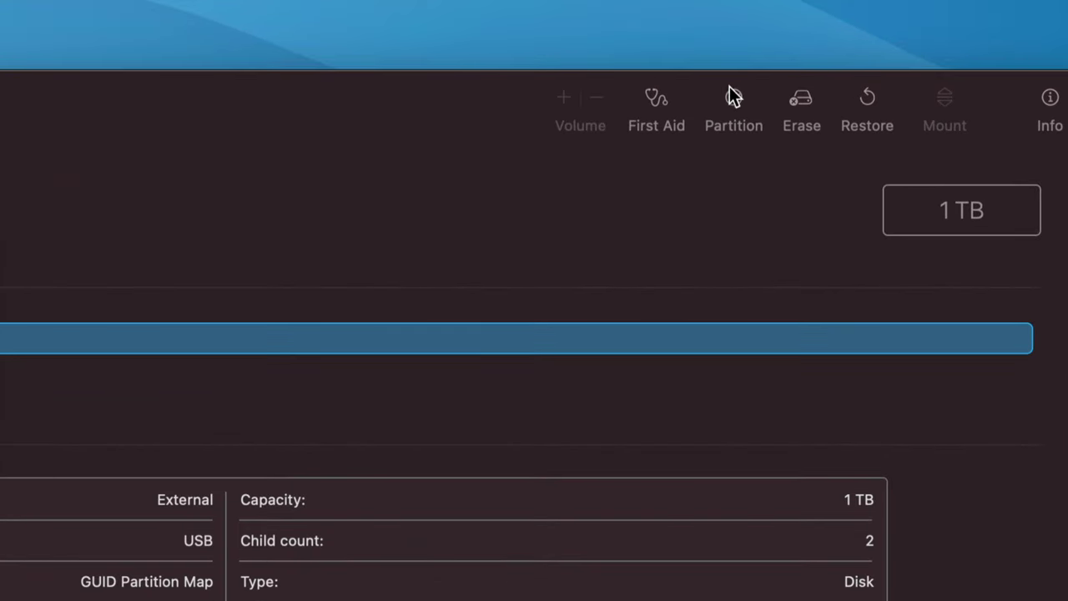
click(733, 96)
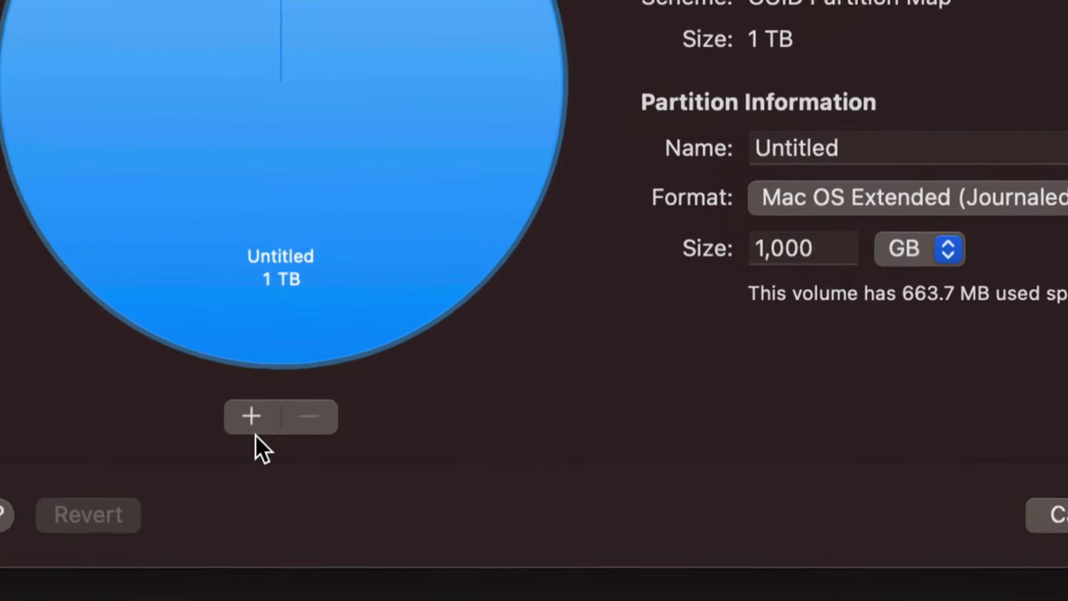
click(252, 418)
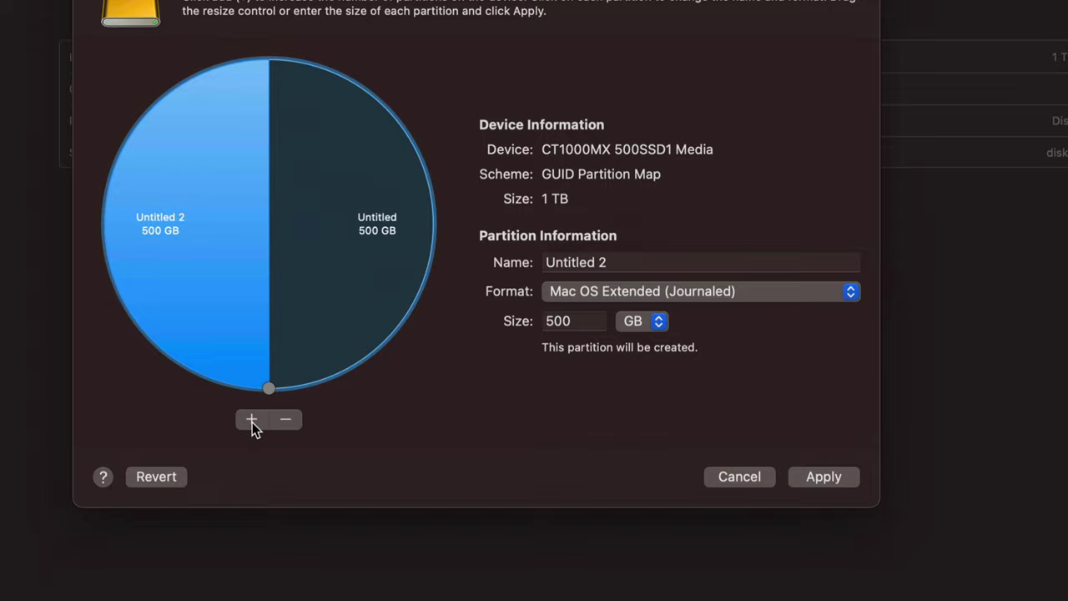
click(252, 419)
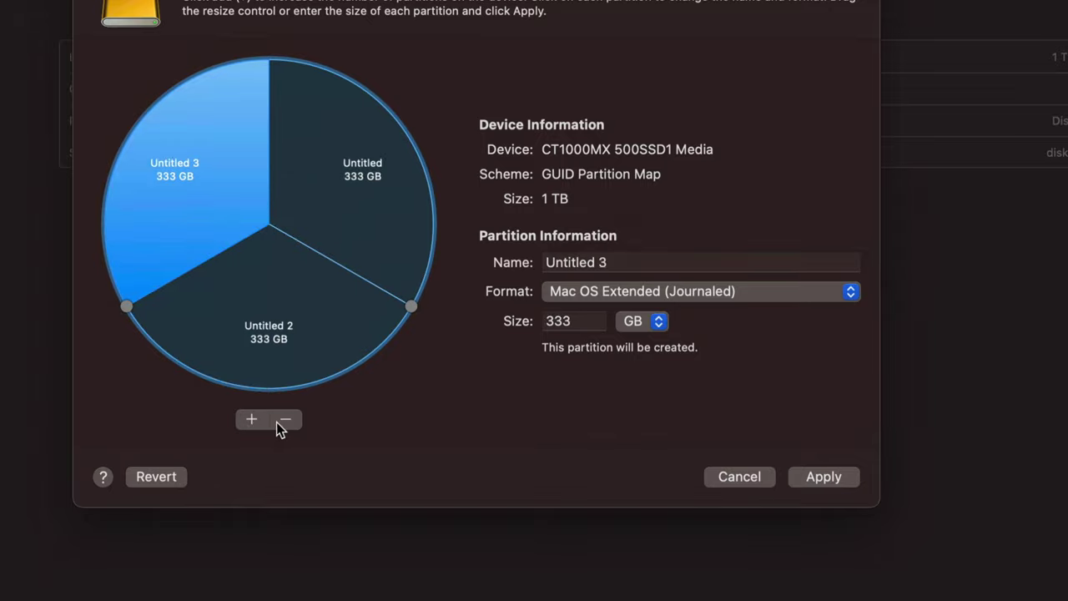
Step: Resize the partitions to about 133 GB for Untitled, 694 GB for Untitled 2 and 173 GB for Untitled 3
drag(412, 306, 400, 113)
drag(126, 307, 373, 344)
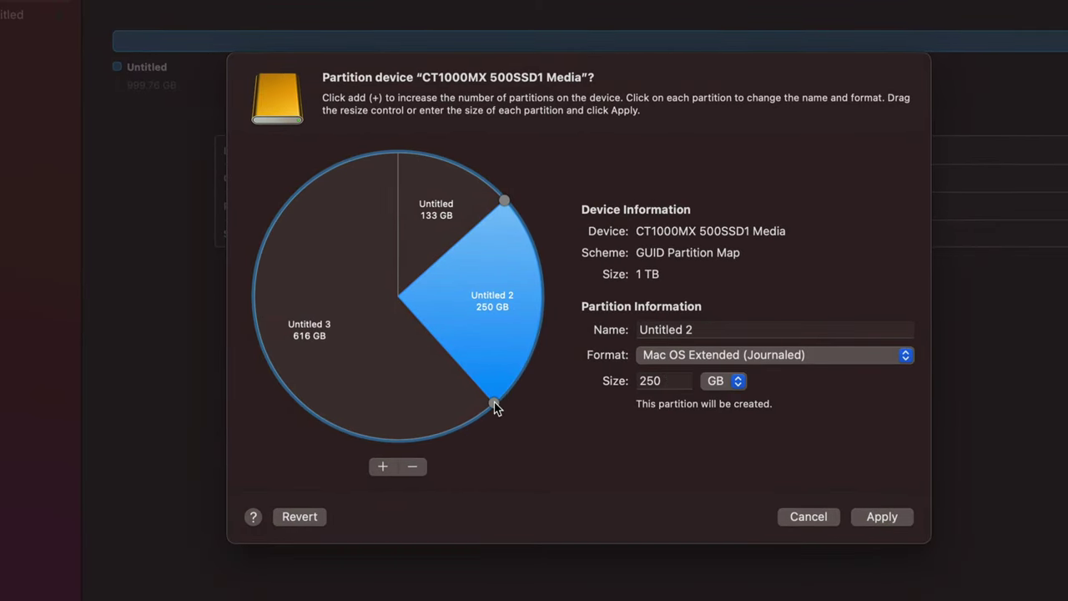
drag(494, 405, 270, 232)
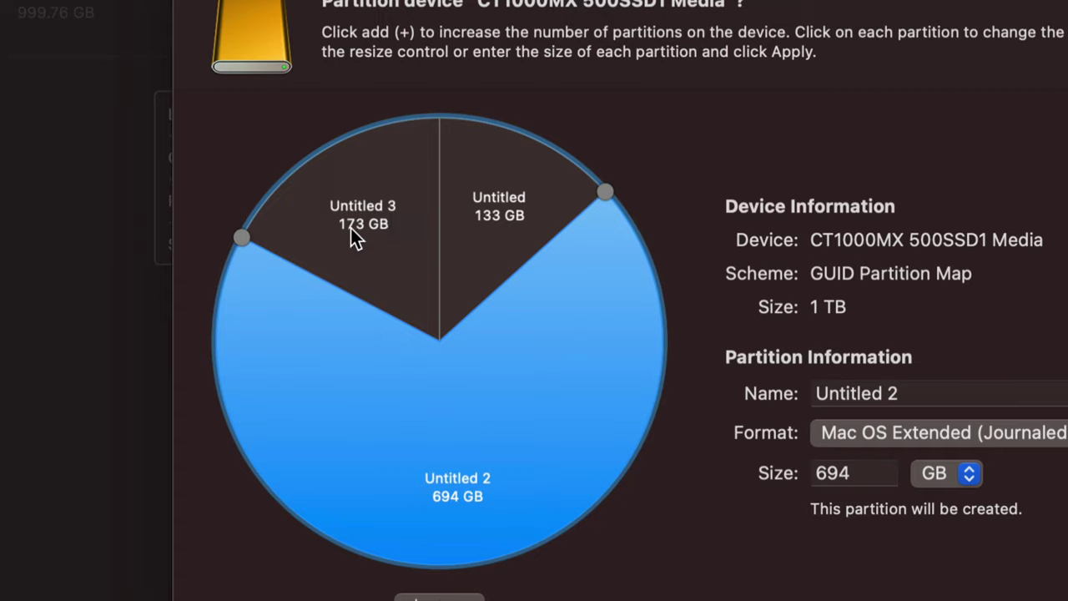
Step: Resize the partitions to about 342 GB for Untitled, 376 GB for Untitled 2 and 282 GB for Untitled 3, and rename Untitled 2 as mac
drag(237, 241, 220, 388)
drag(616, 191, 561, 427)
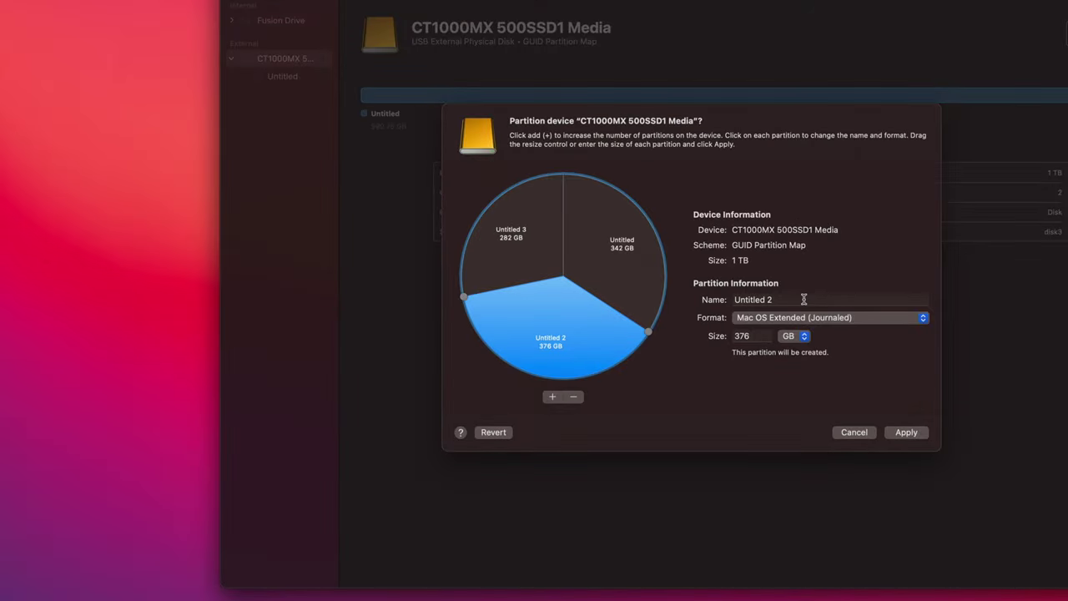
click(1033, 372)
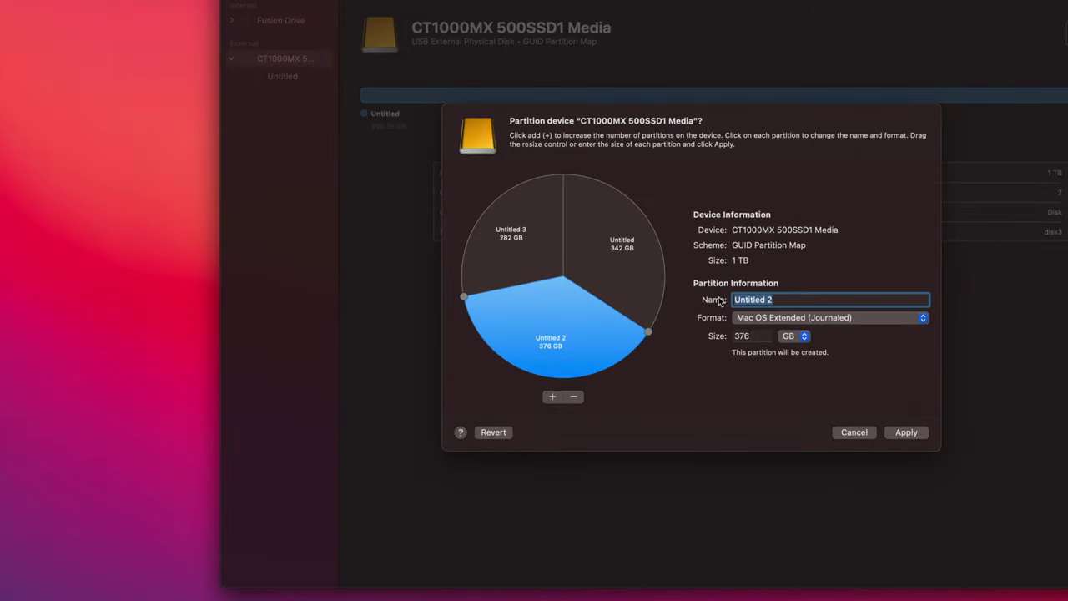
text(mac)
Step: Rename the Untitled partition as pc and mac and set its format to ExFAT
click(632, 235)
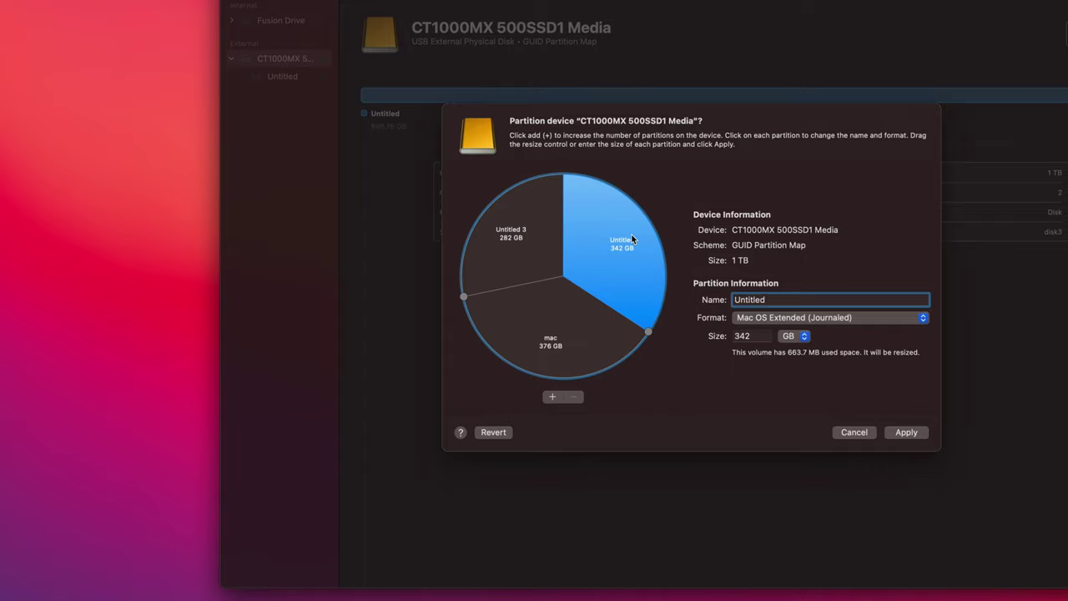
click(784, 300)
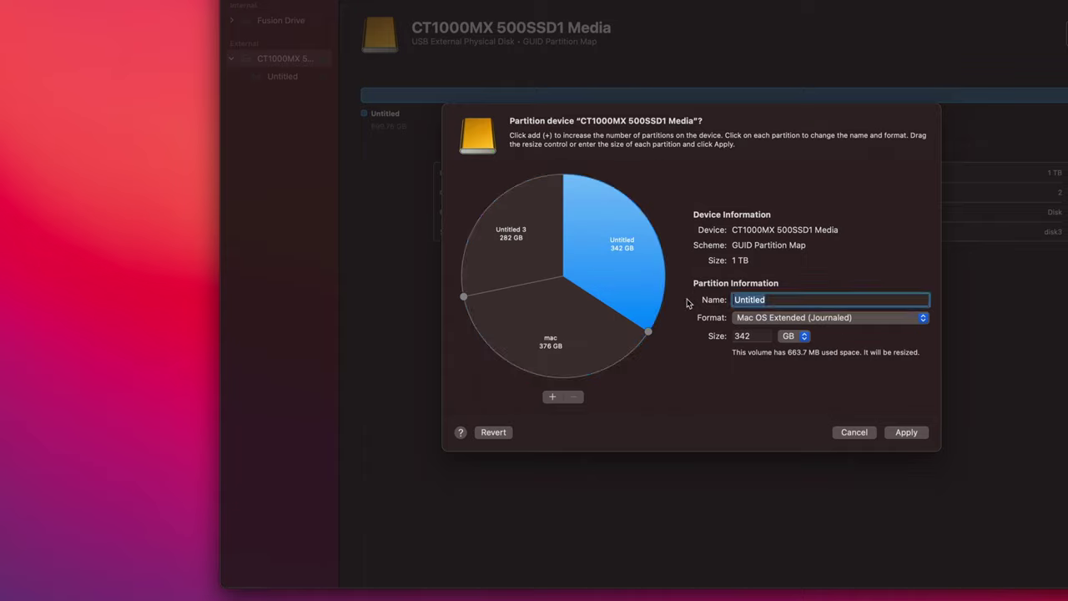
text(pc and mac)
click(831, 325)
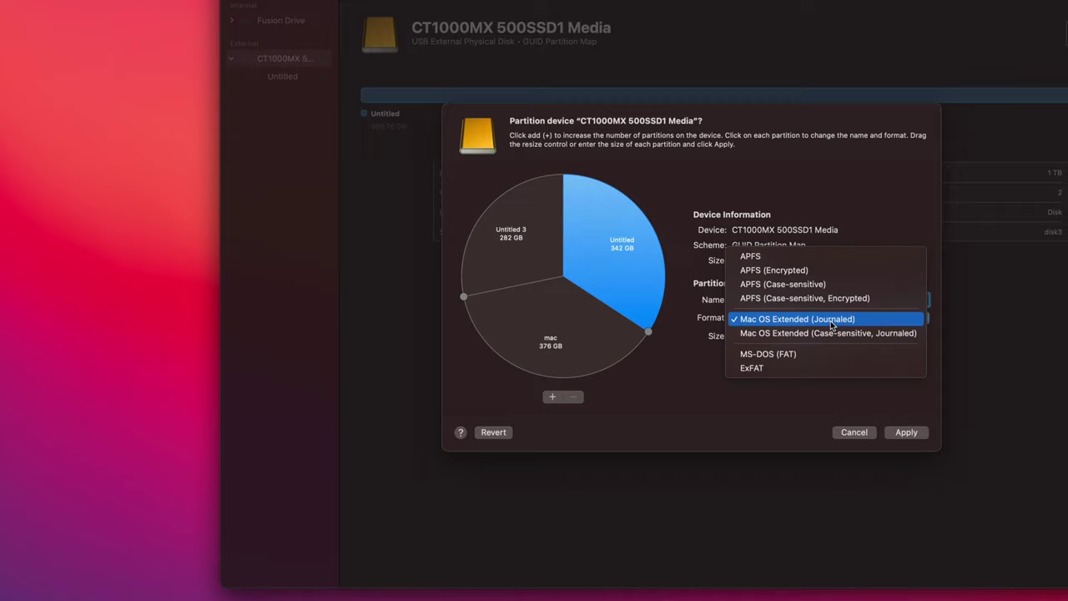
click(796, 365)
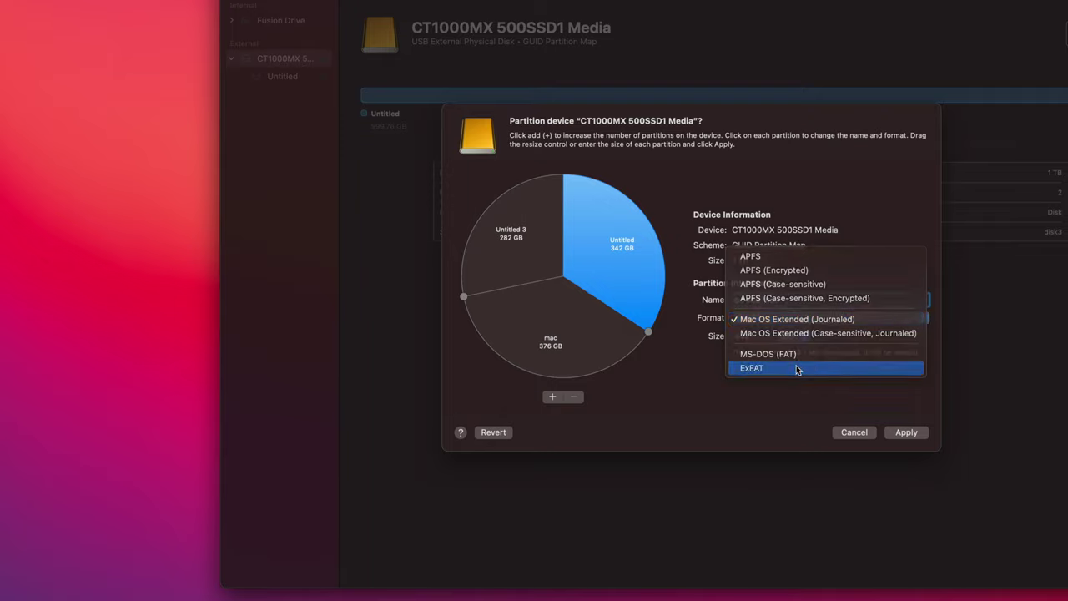
Step: Rename the Untitled 3 partition as time machine, then apply and confirm the partitioning of the CT1000MX disk
click(503, 238)
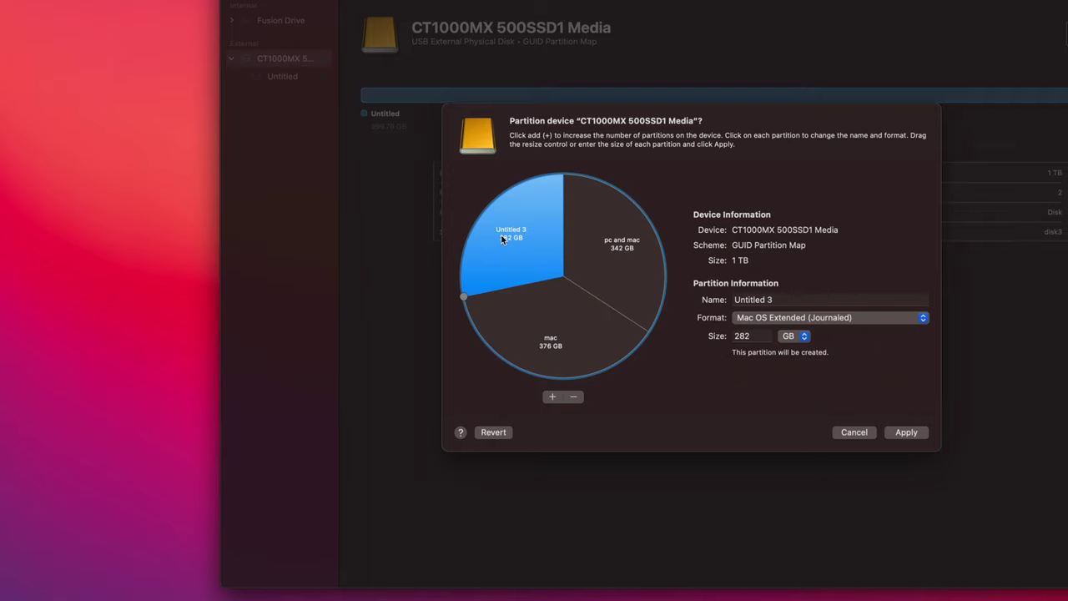
drag(809, 300, 655, 304)
text(time machine)
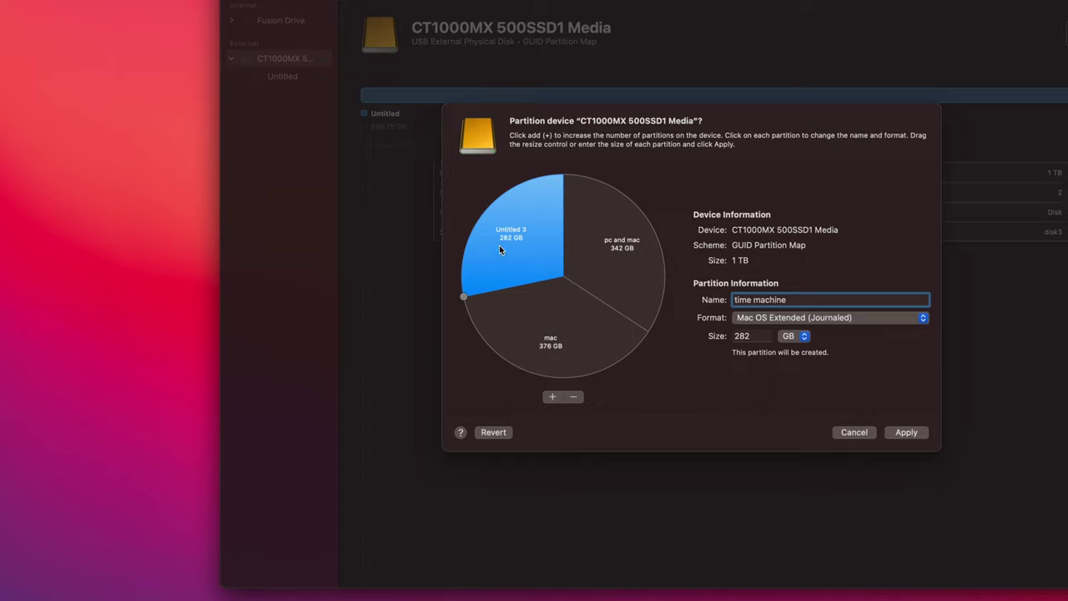
click(912, 432)
click(737, 388)
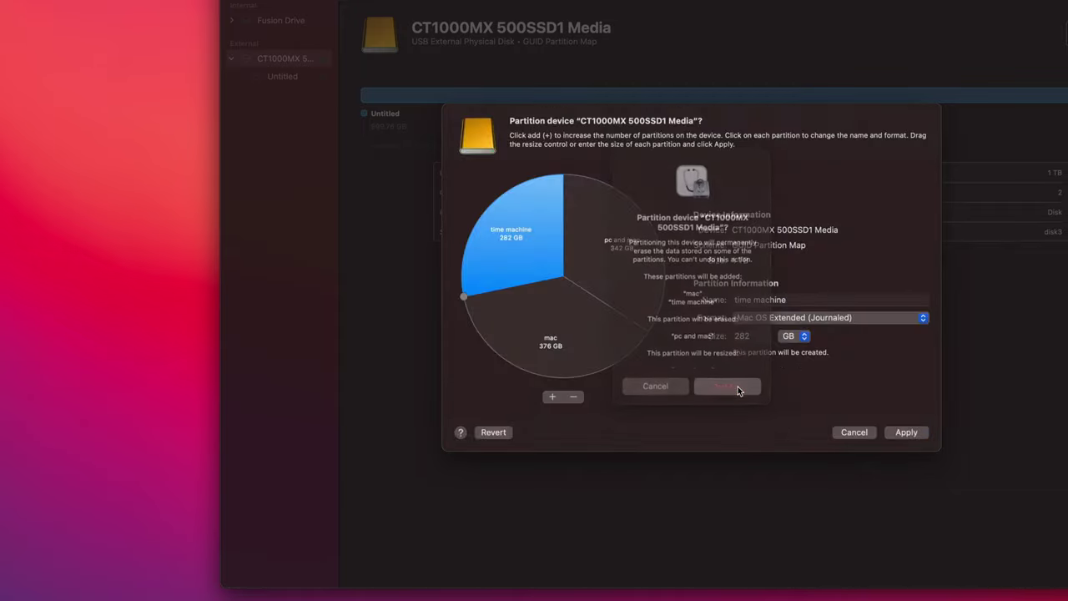